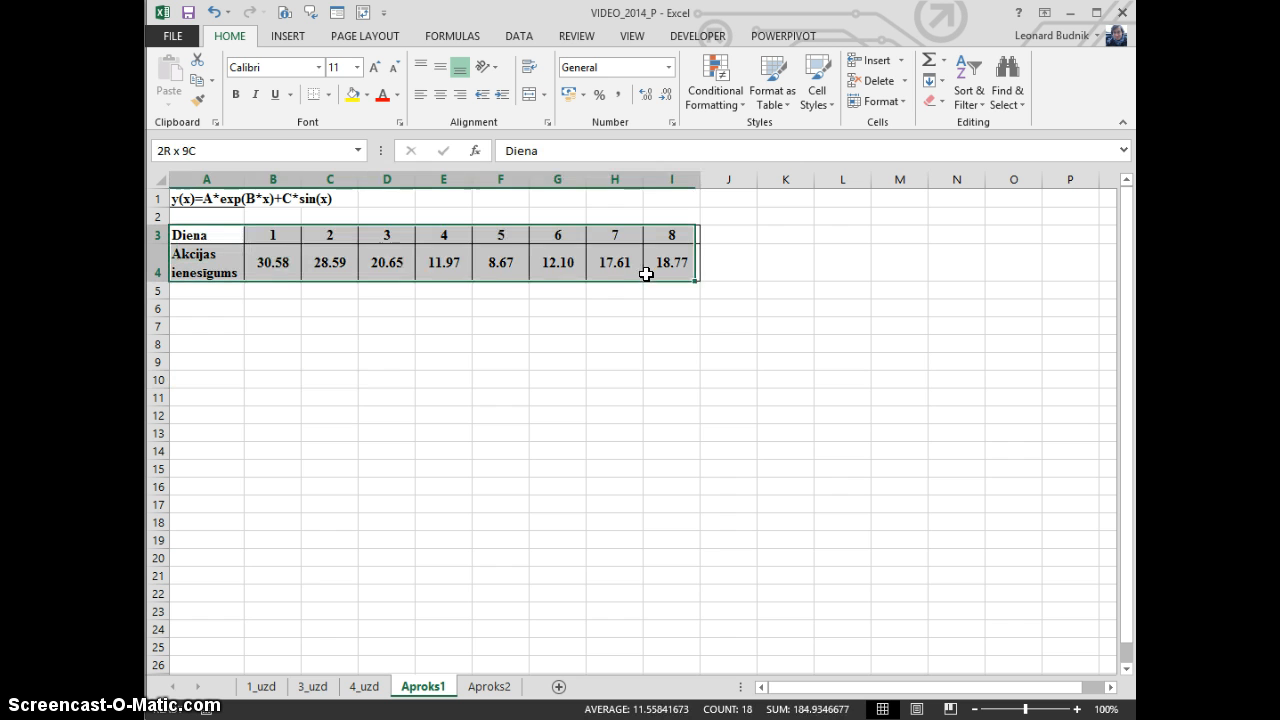
Insert a markers-only scatter chart of A3:I4 and move it below the table, over roughly cells H9:O23
left_click(286, 37)
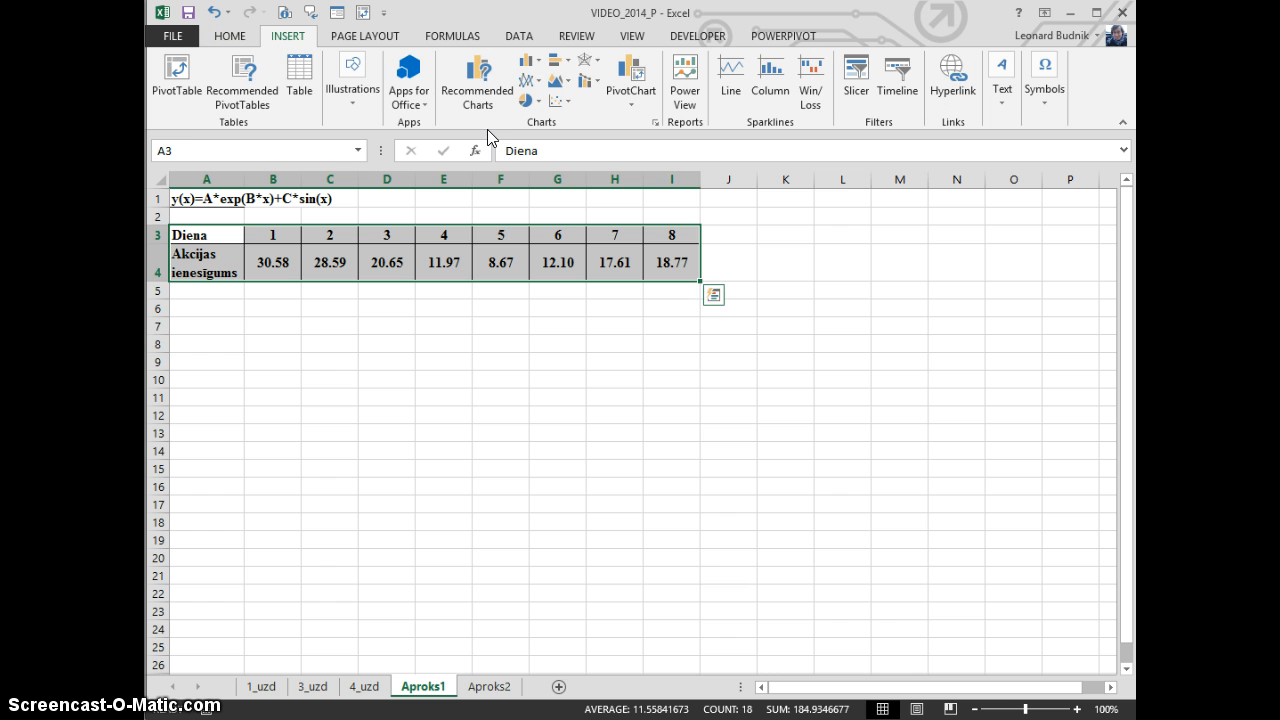
left_click(567, 103)
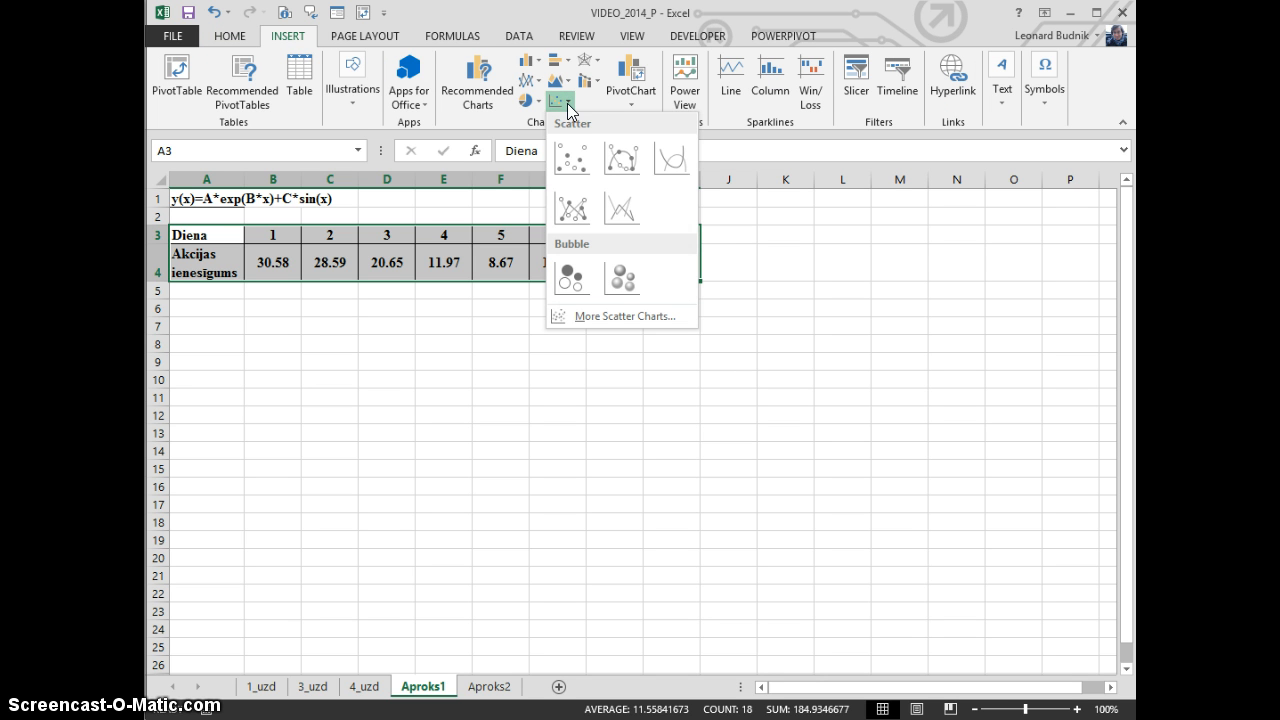
left_click(568, 159)
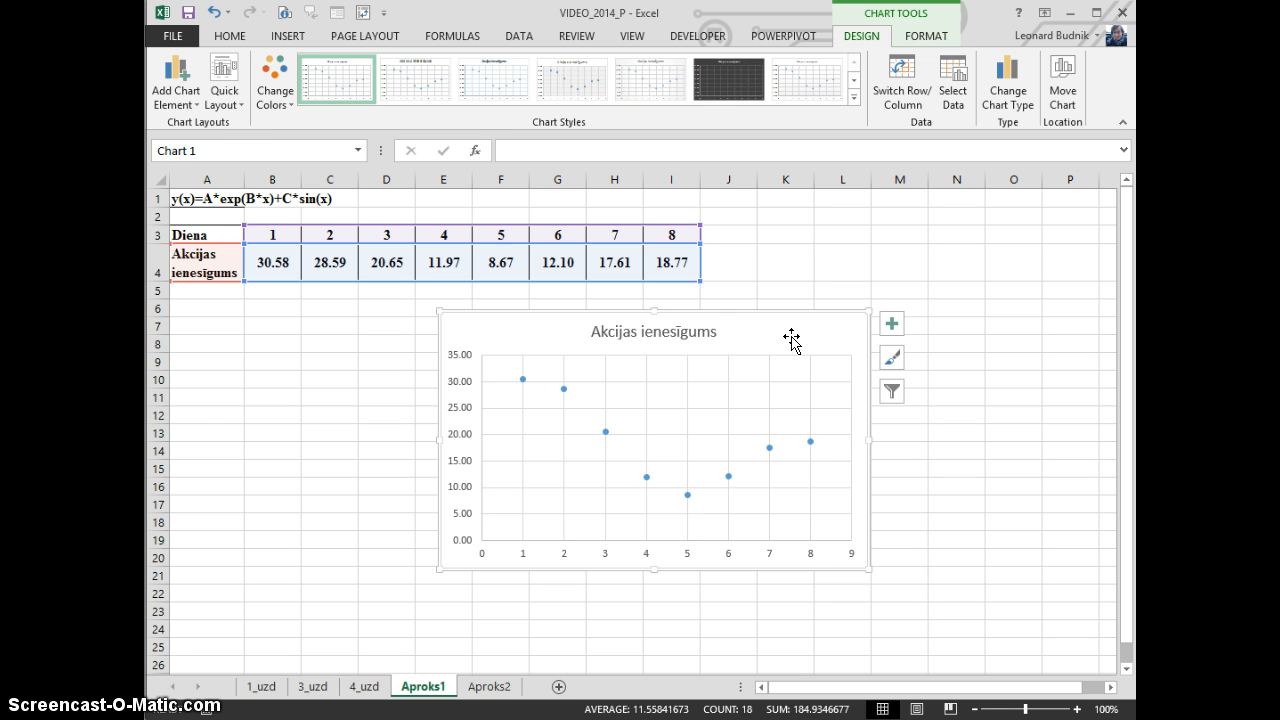
left_click_drag(559, 330, 327, 324)
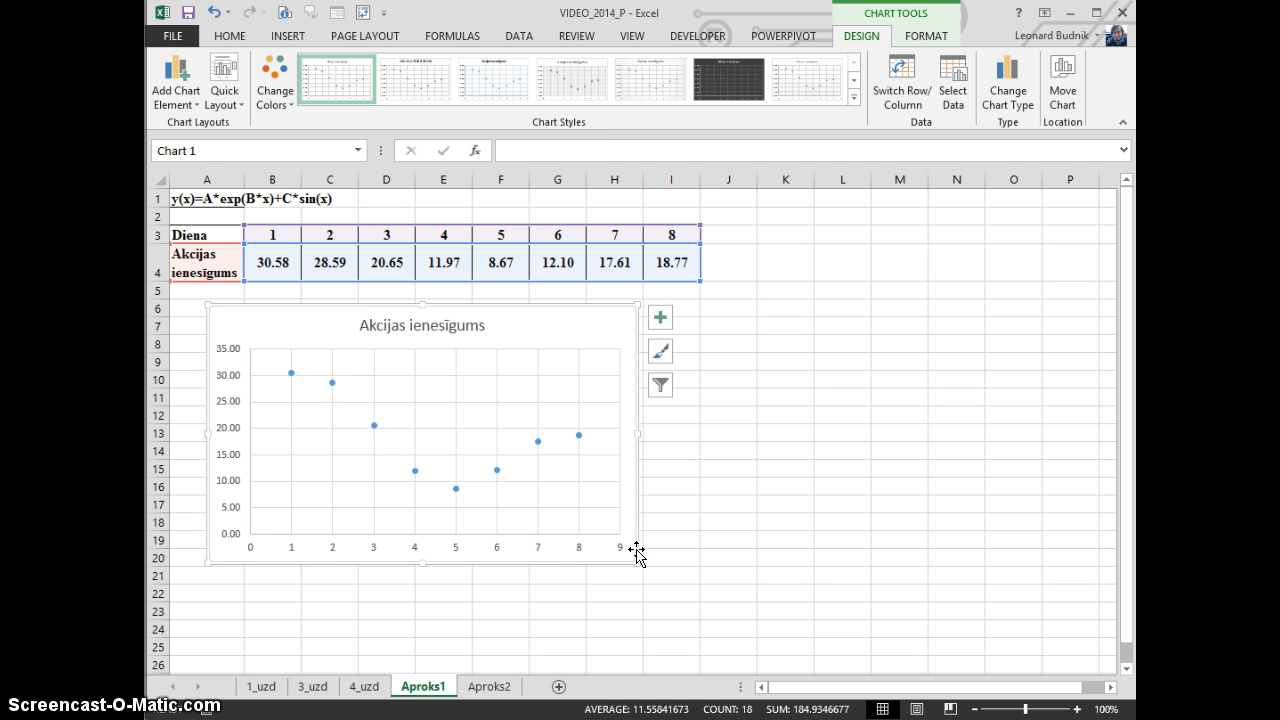
left_click_drag(825, 344, 920, 377)
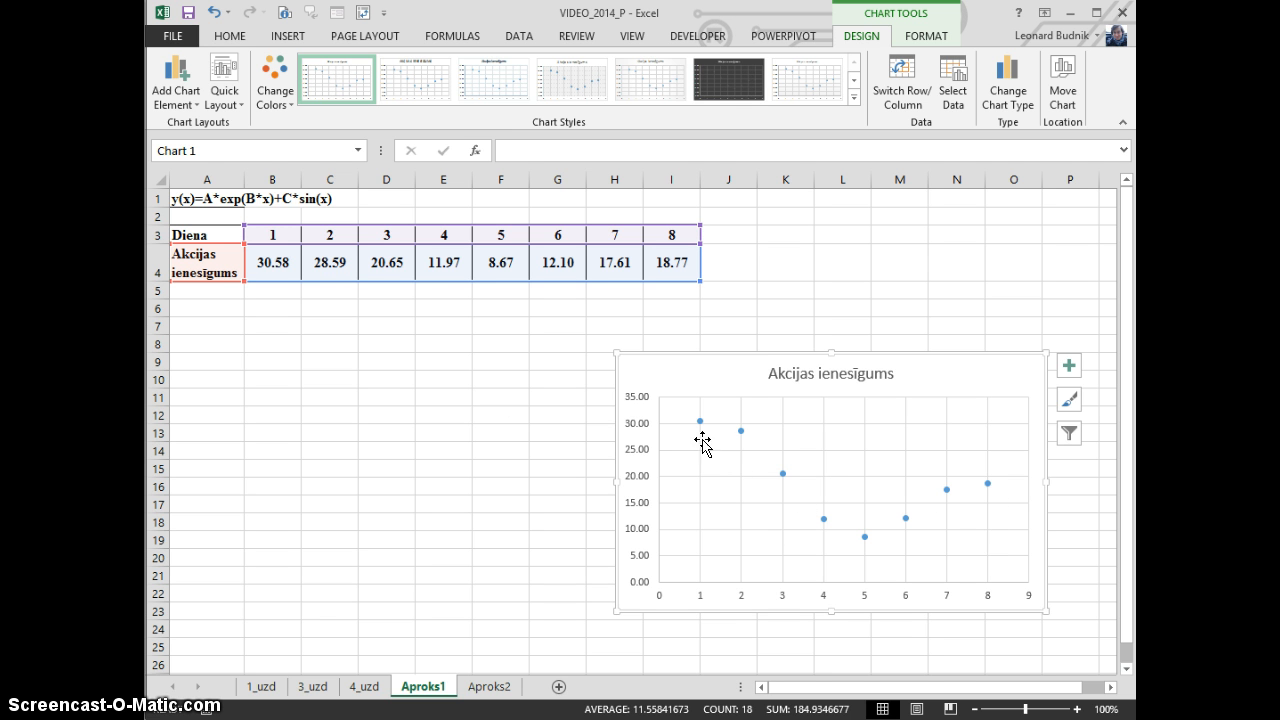
left_click(277, 380)
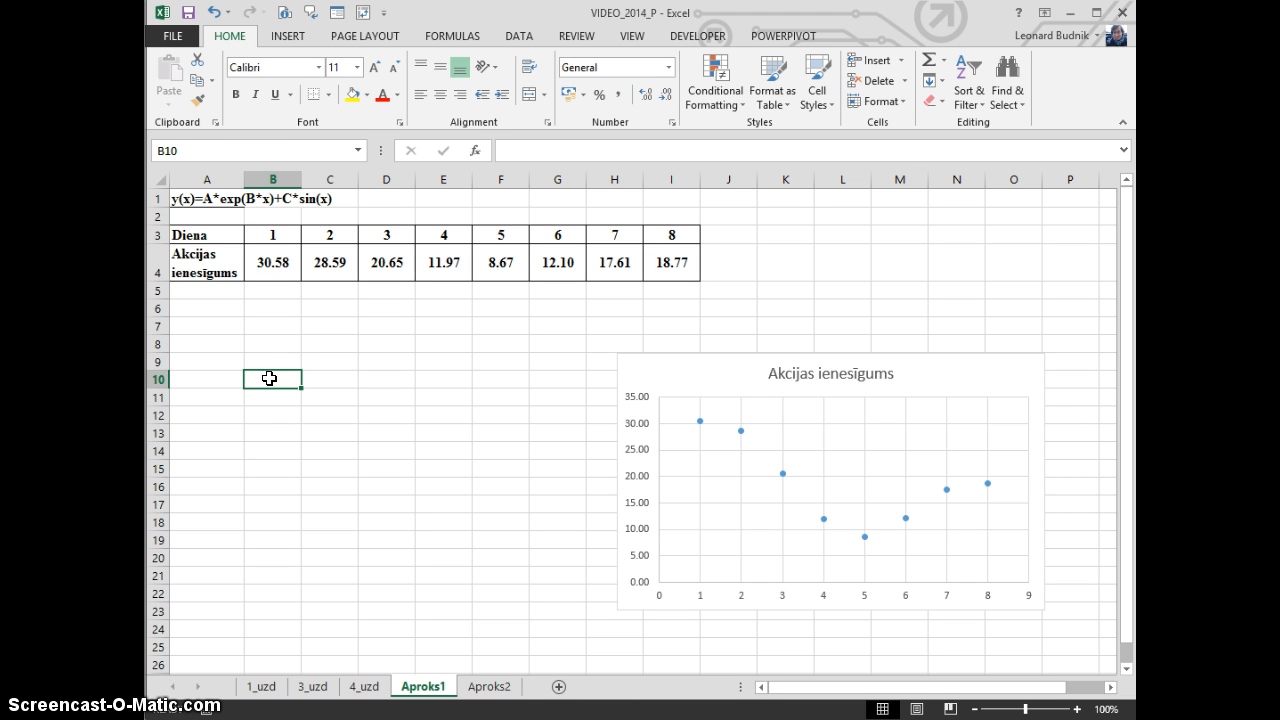
Enter the coefficient labels A, B and C in cells A7, B7 and C7
left_click(211, 324)
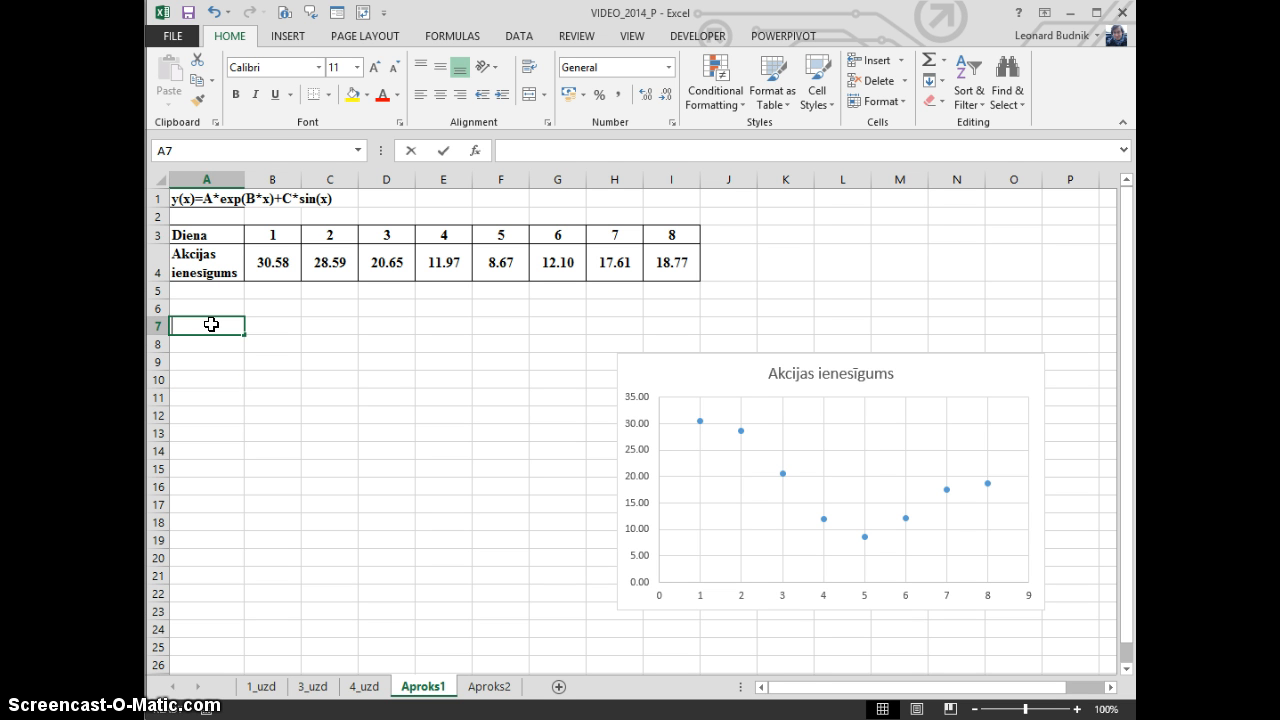
type("A")
key("Tab")
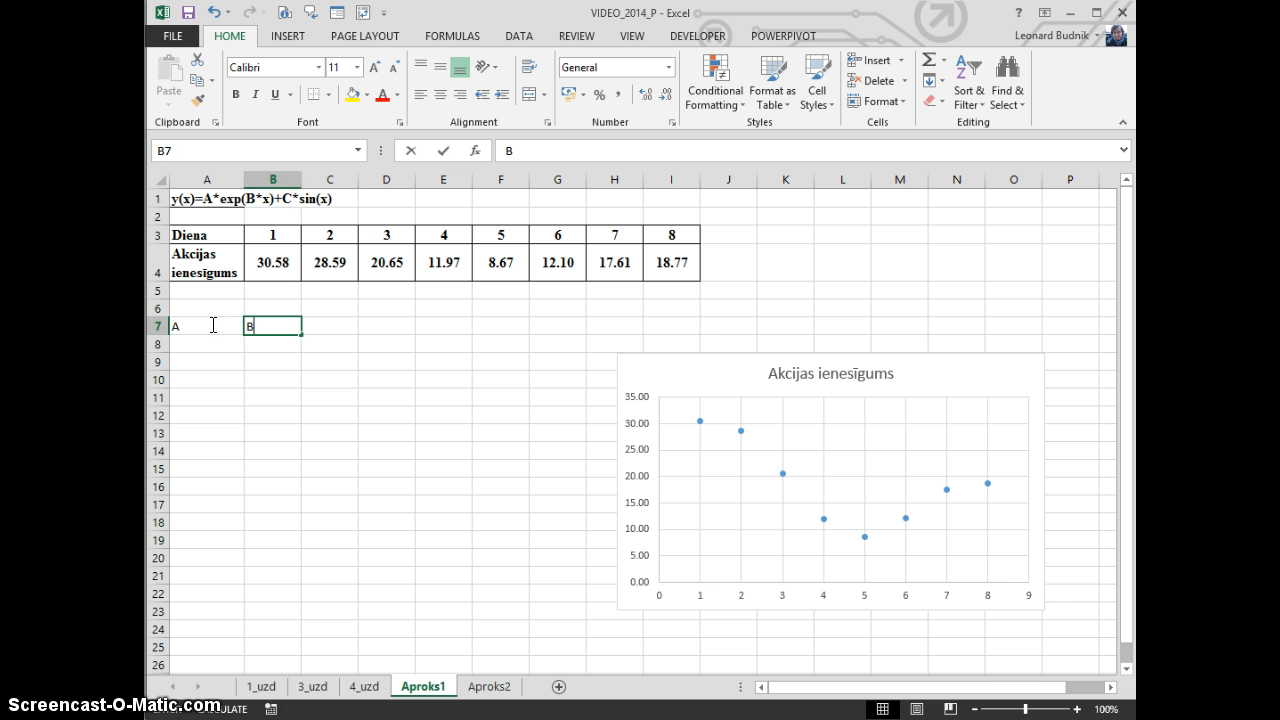
type("B")
key("Tab")
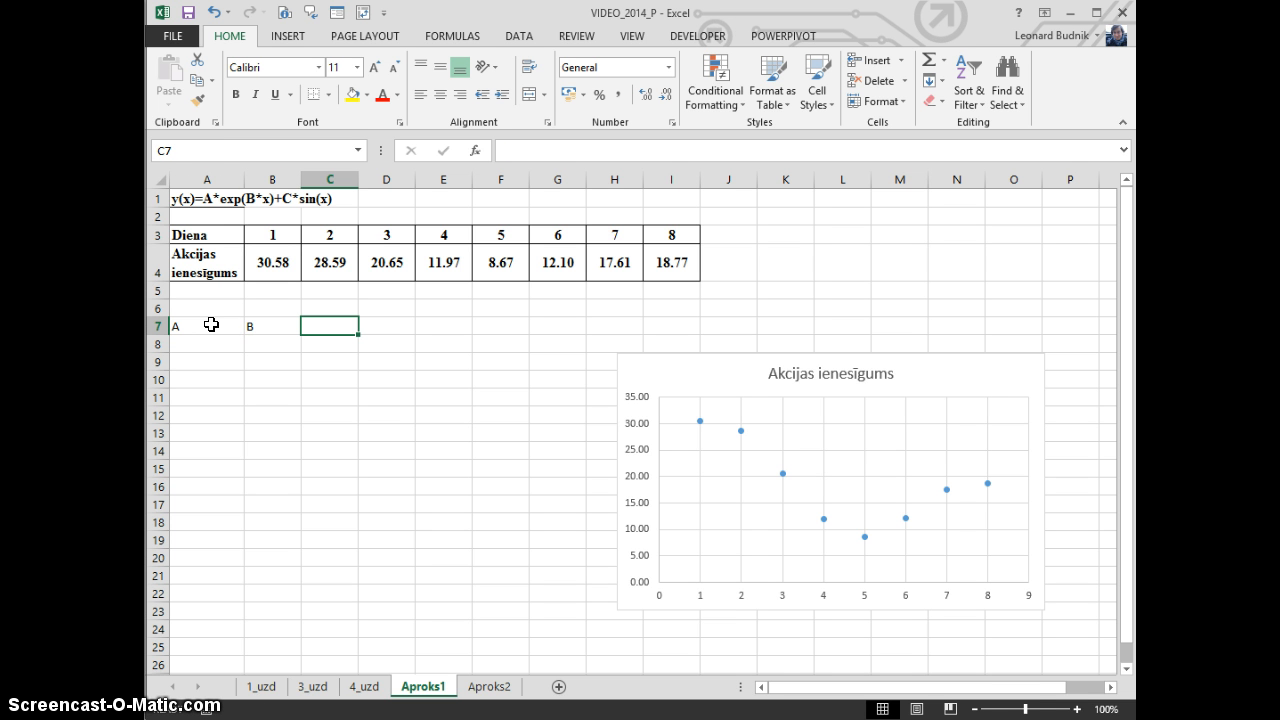
type("C")
key("Down")
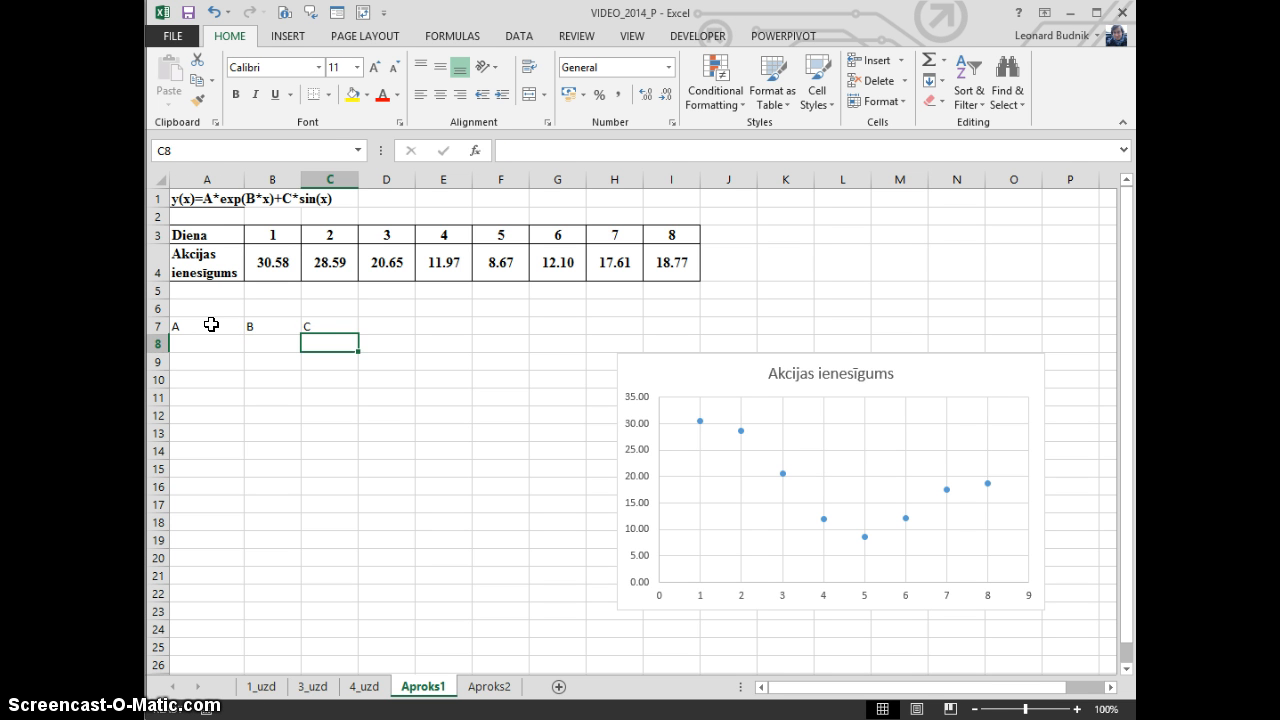
Apply all borders to the coefficient table in A7:C8
left_click_drag(210, 327, 322, 340)
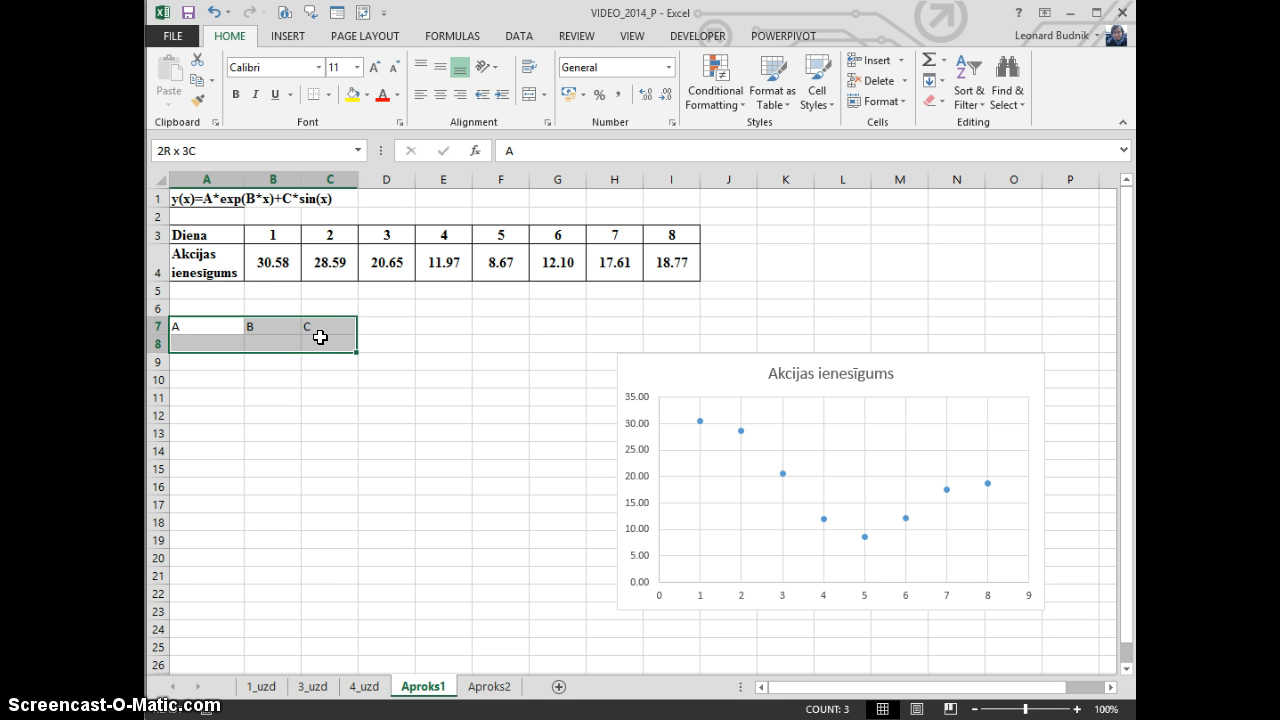
left_click(329, 104)
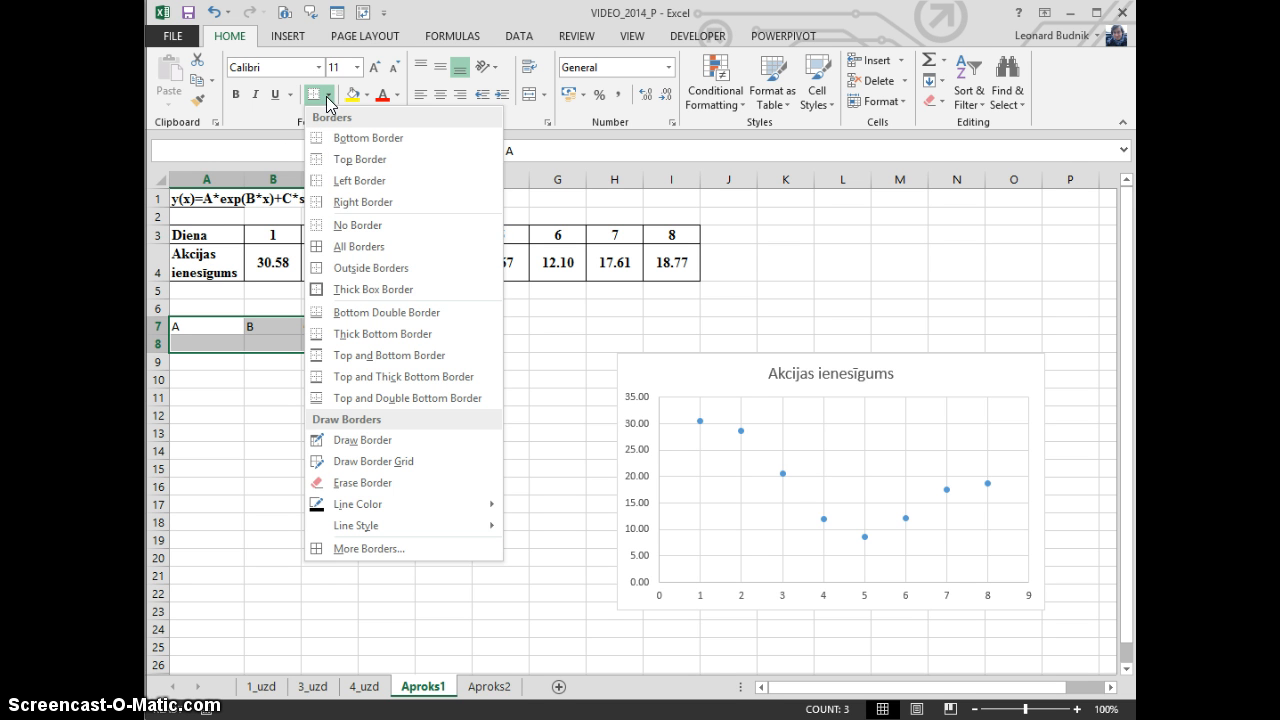
left_click(343, 252)
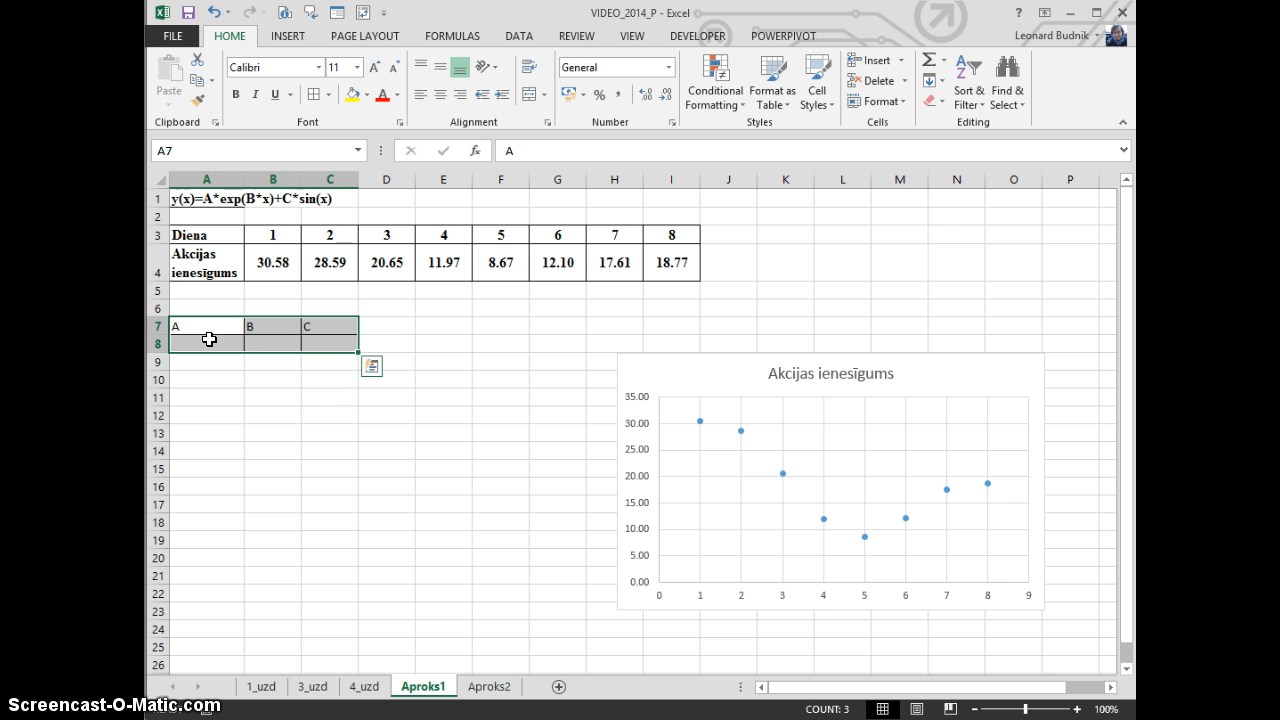
Enter the starting value 1 for all three coefficients in A8:C8
left_click(206, 341)
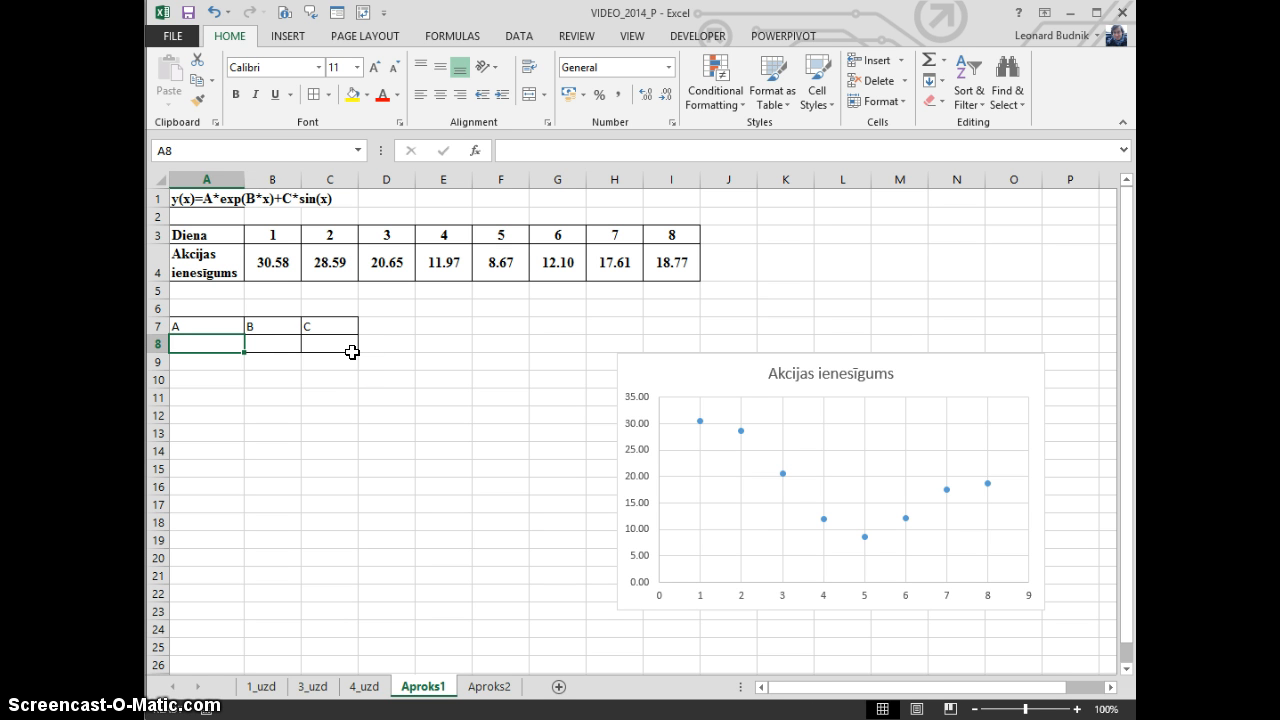
left_click(352, 350, "shift")
type("1")
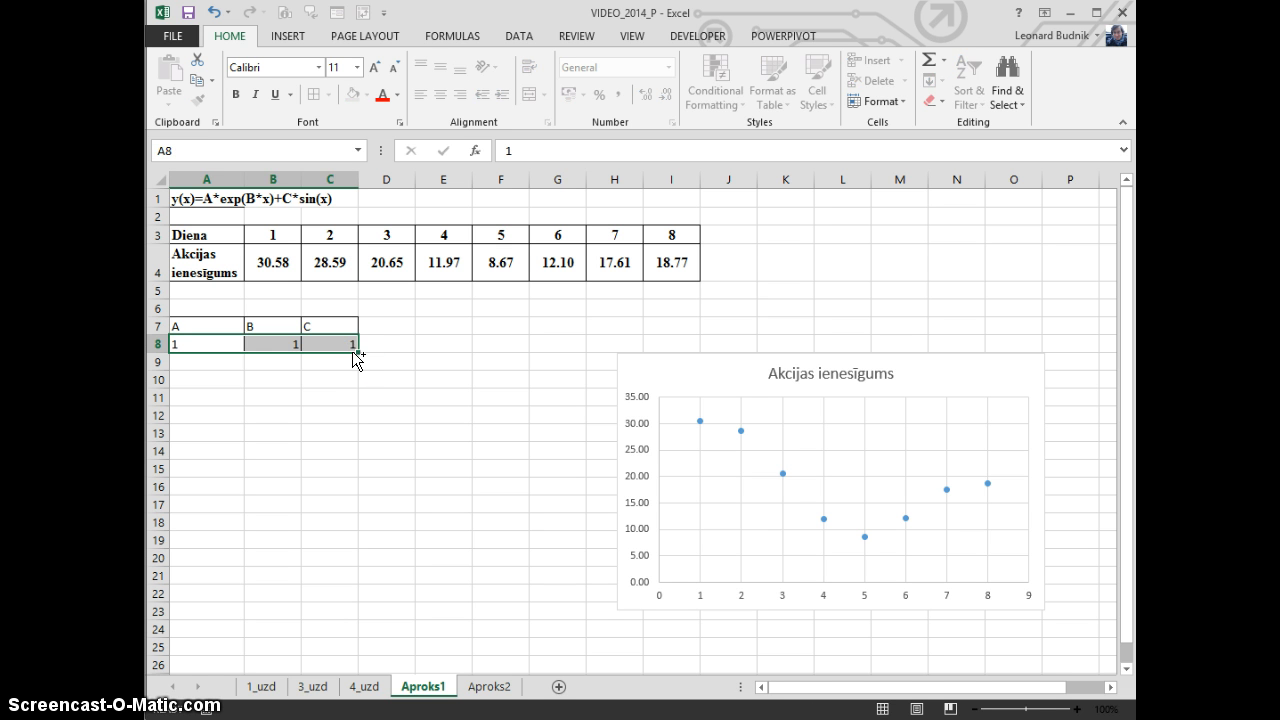
key("ctrl+Return")
key("Down")
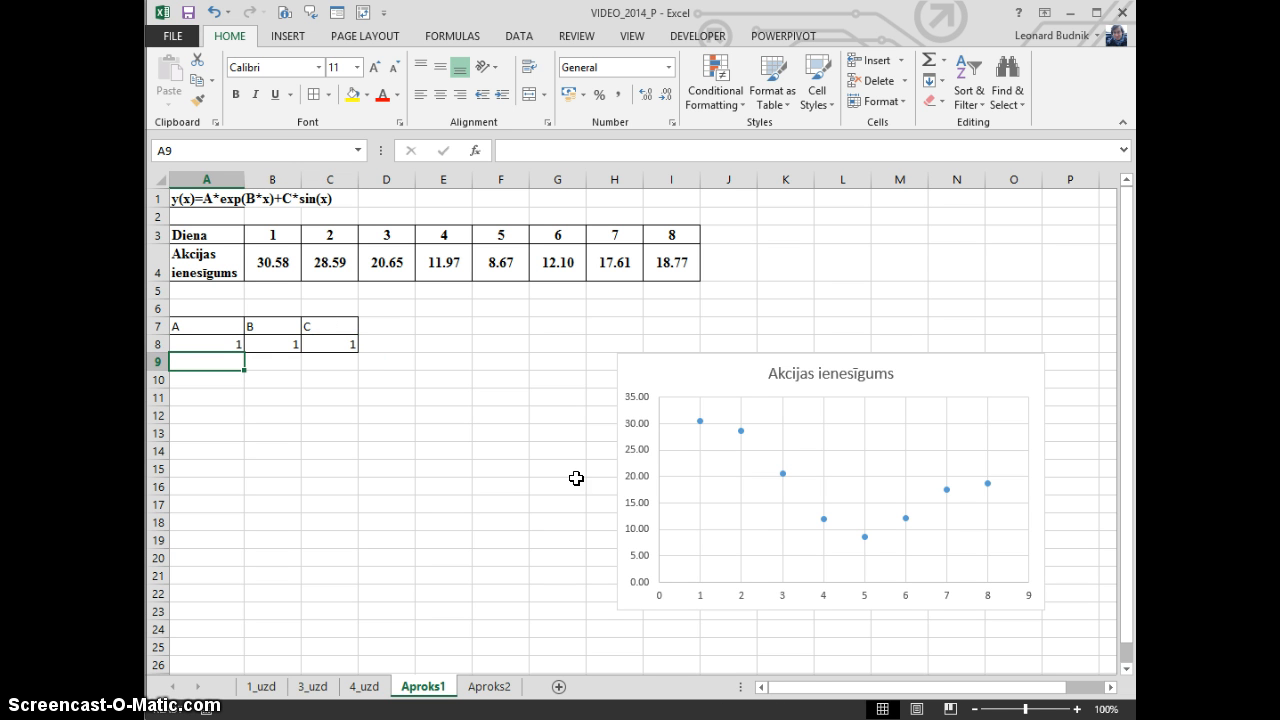
left_click_drag(222, 350, 344, 348)
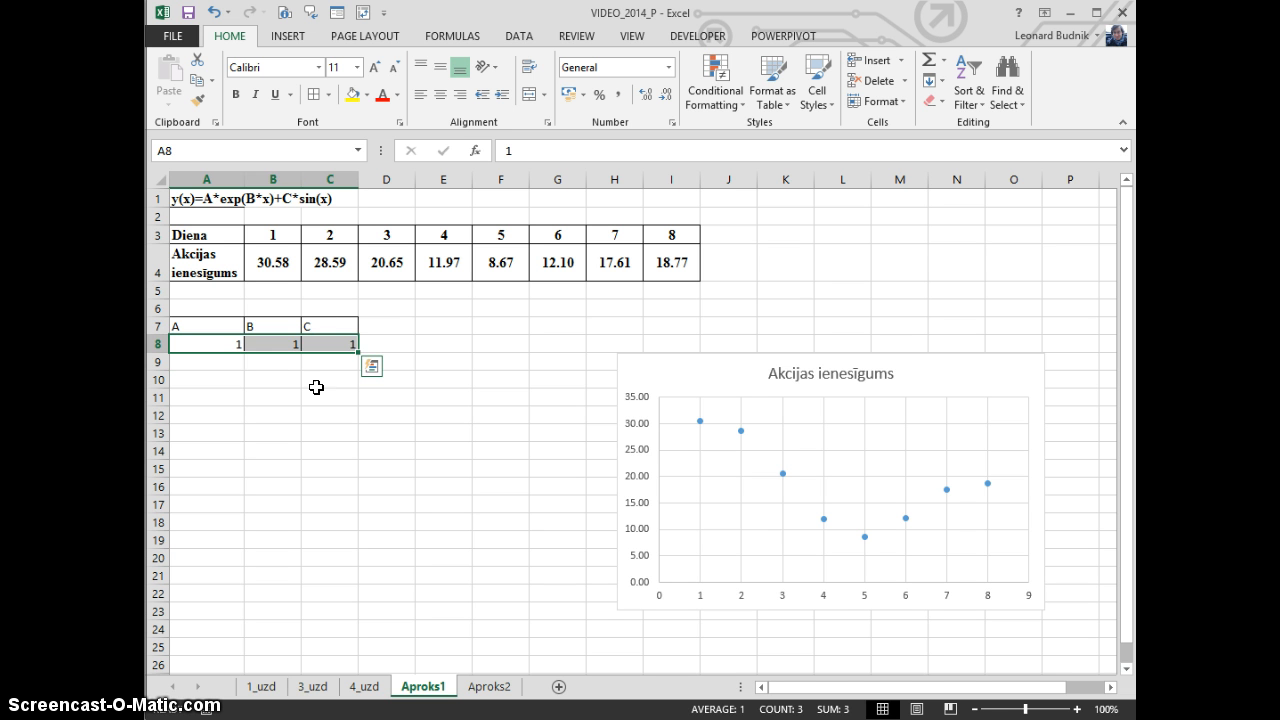
left_click(316, 386)
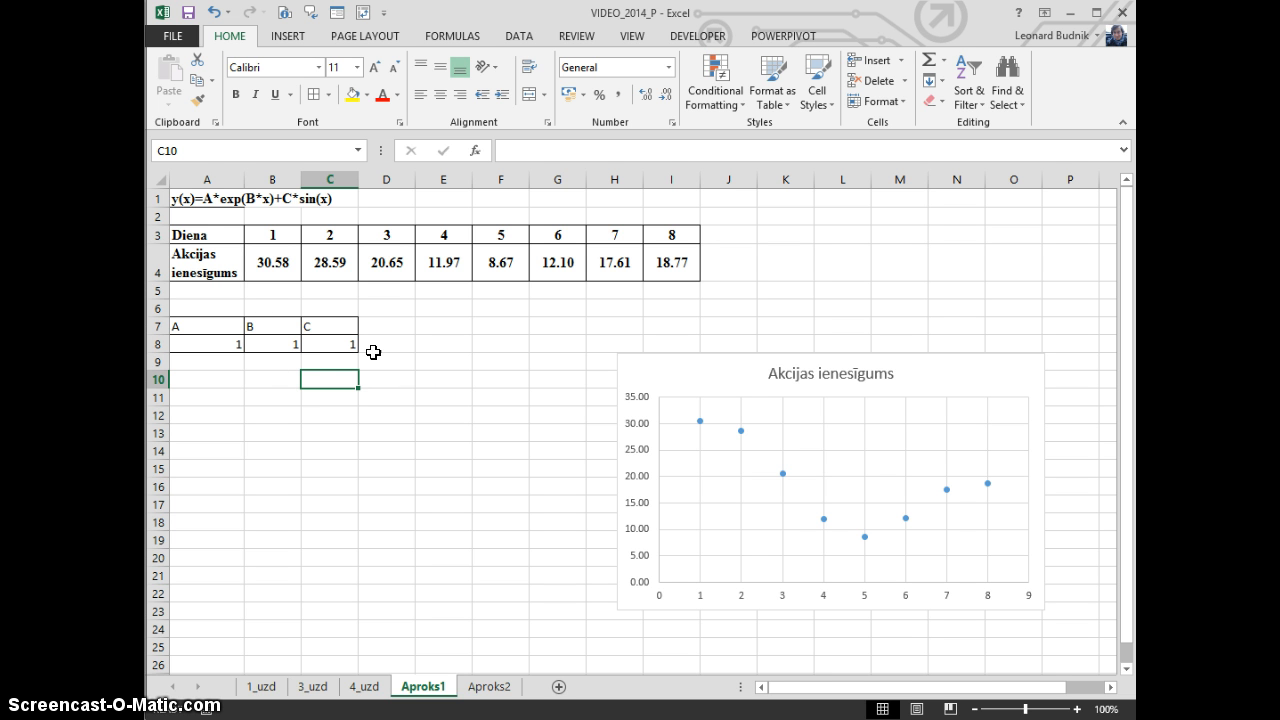
Label the row under the share returns "Aproks" in cell A5
left_click(211, 290)
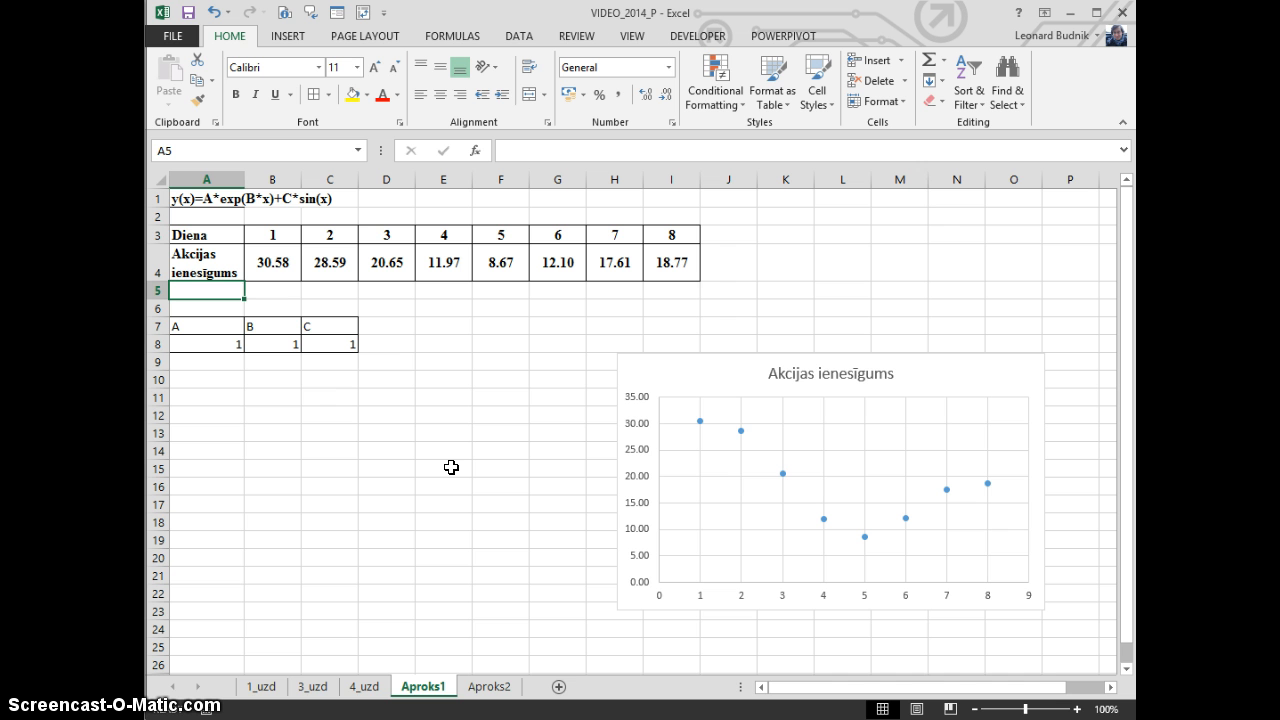
type("Aproks")
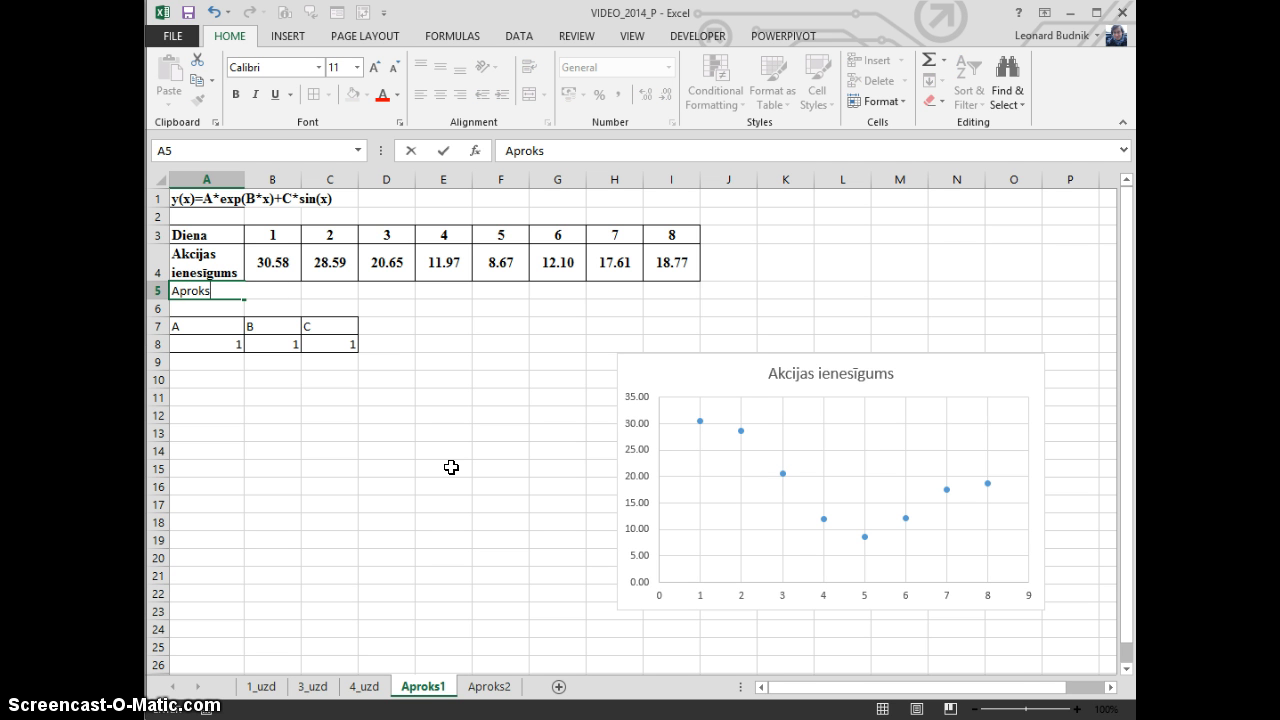
key("Return")
Start the approximation formula in B5 with the exponential term =$A$8*EXP($B$8*B3)
key("Up")
key("Right")
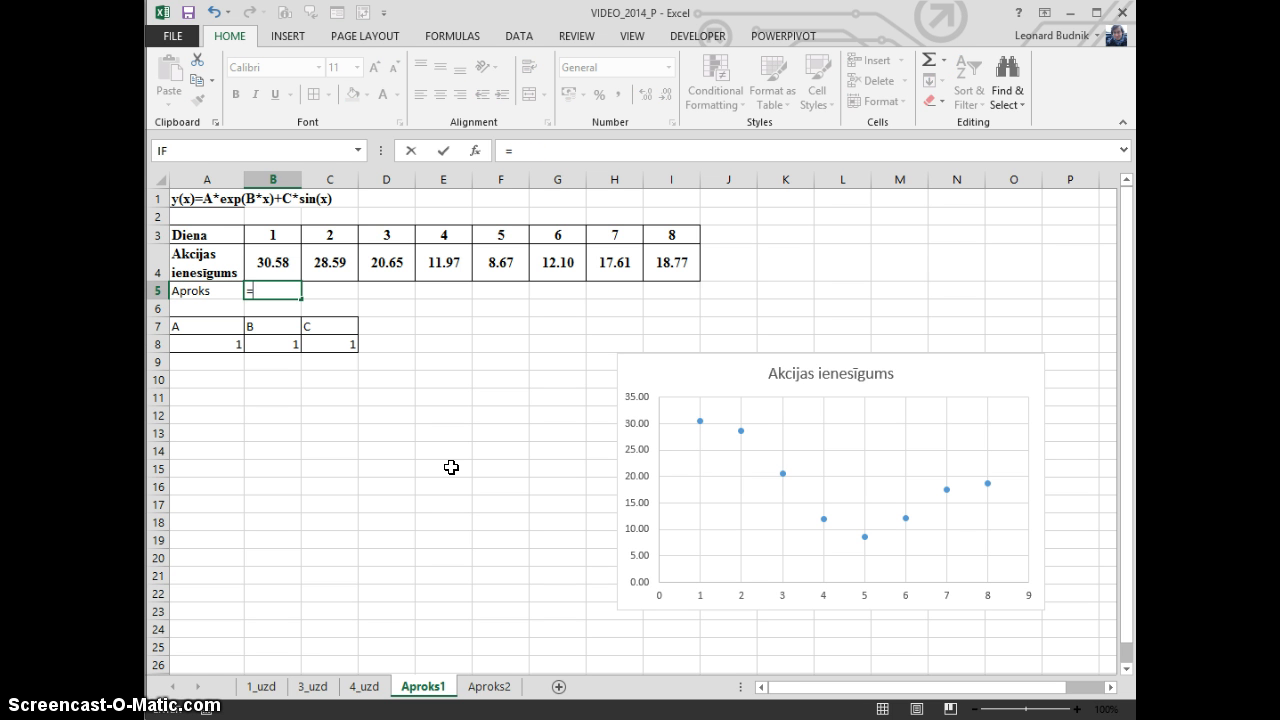
type("=")
key("Down")
key("Down")
key("Left")
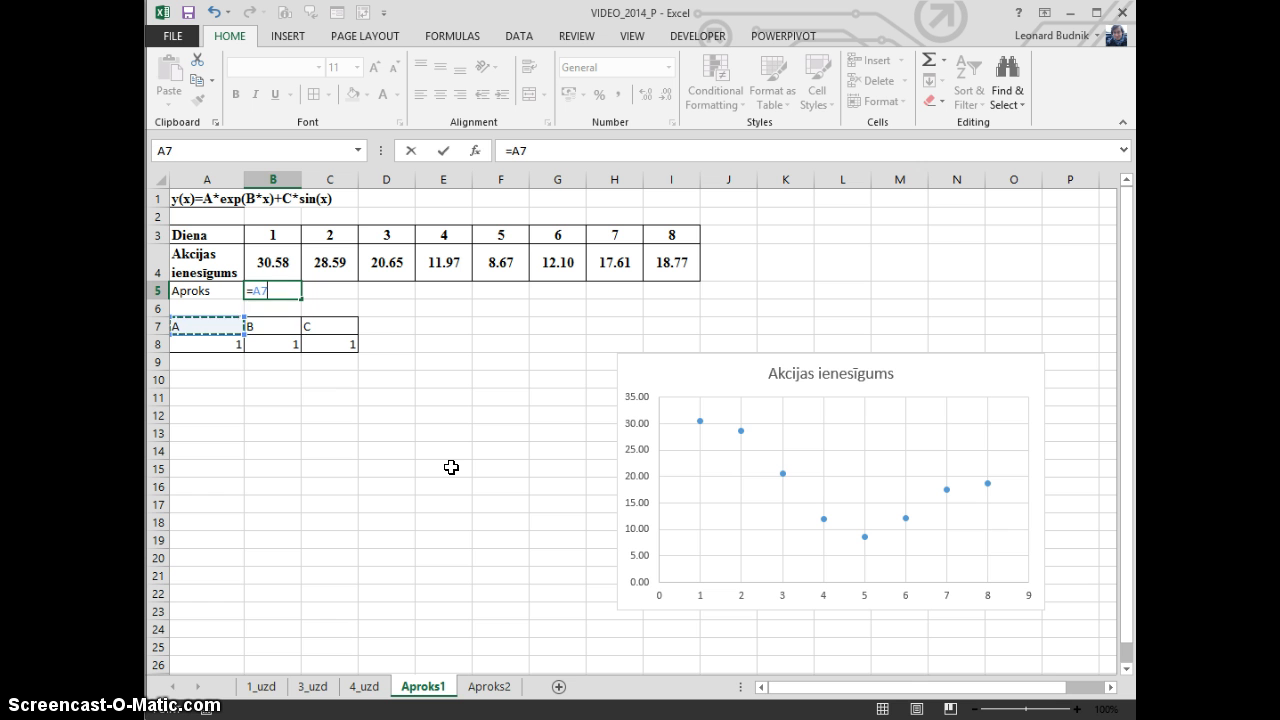
key("Down")
key("F4")
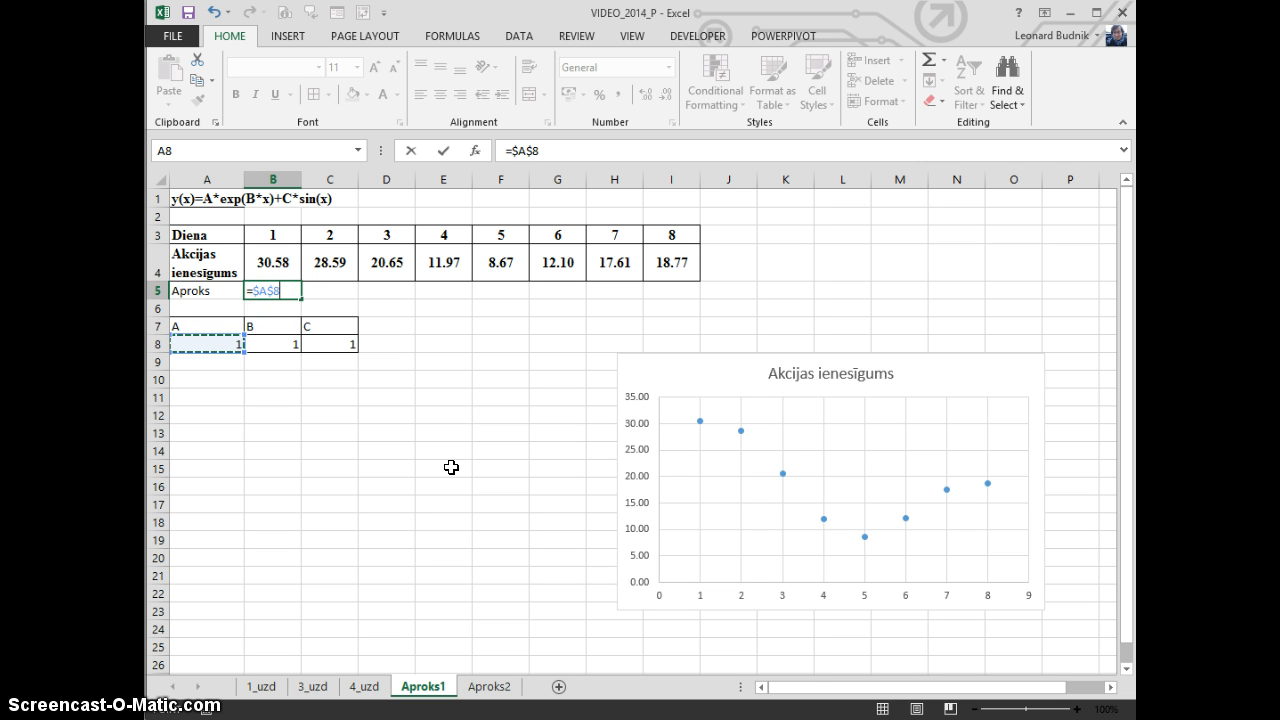
type("*")
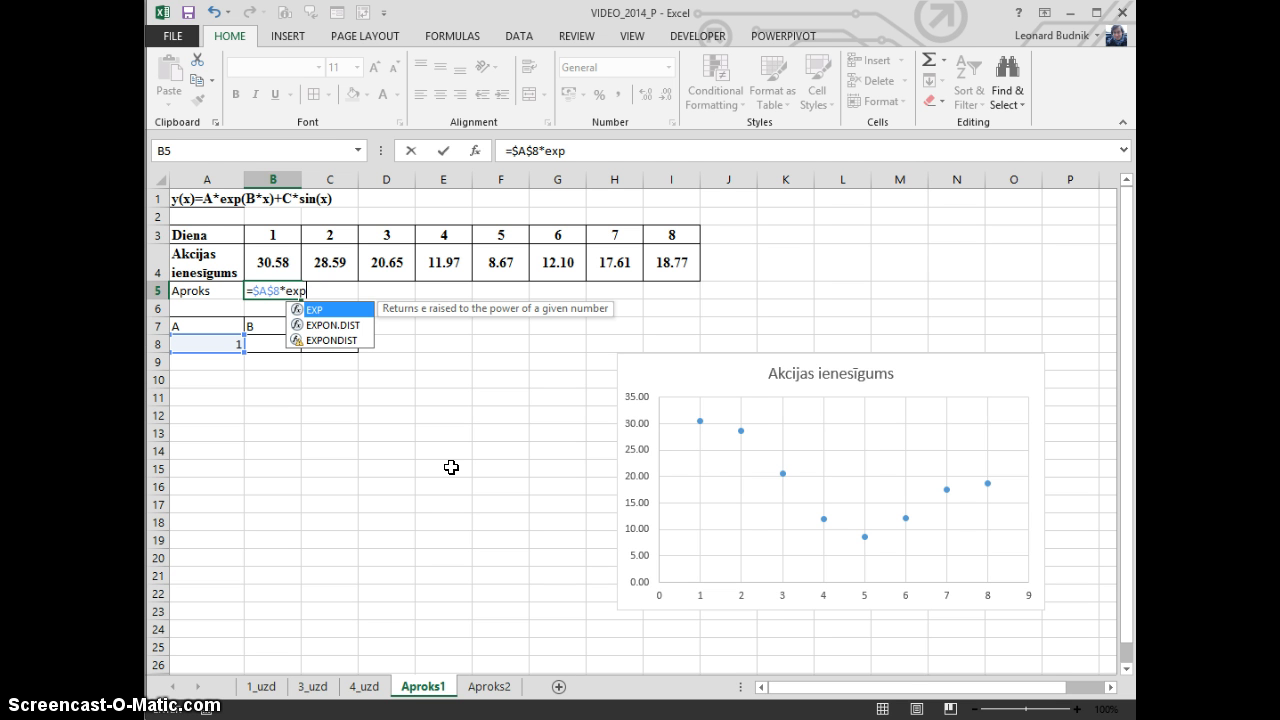
type("exp")
key("Tab")
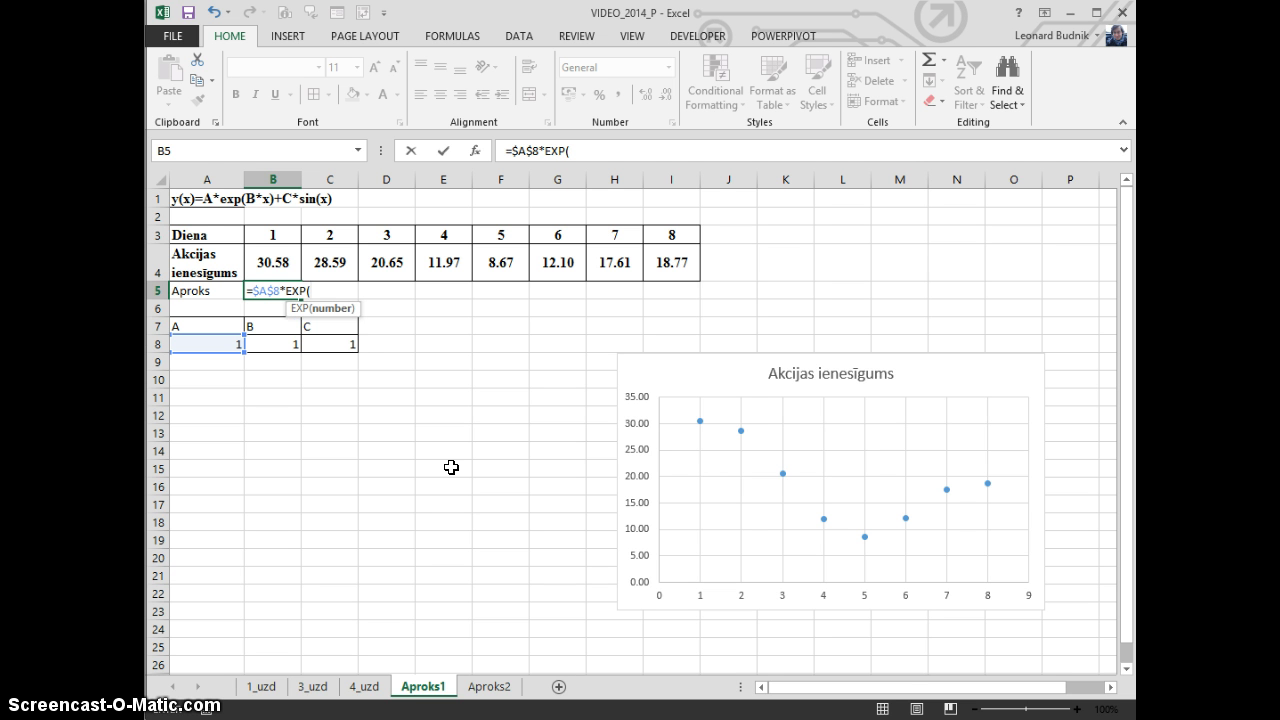
key("Down")
key("Down")
key("Down")
key("Down")
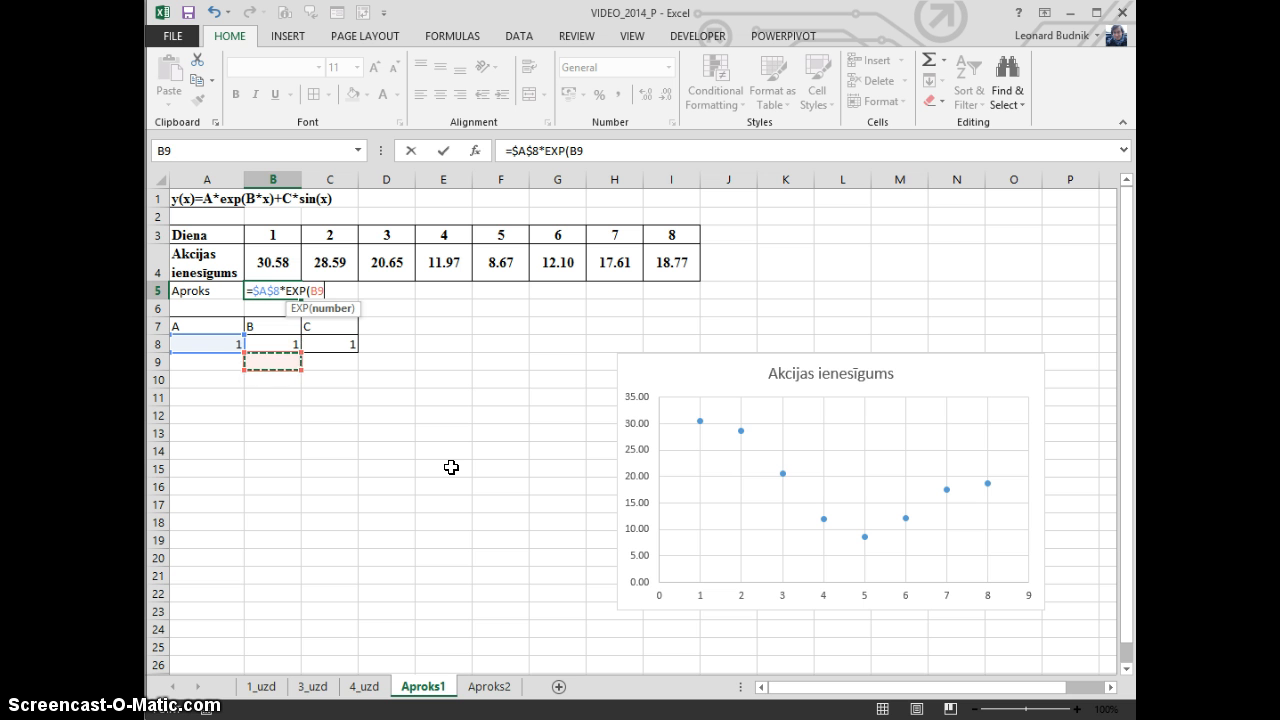
key("Up")
key("F4")
type("*")
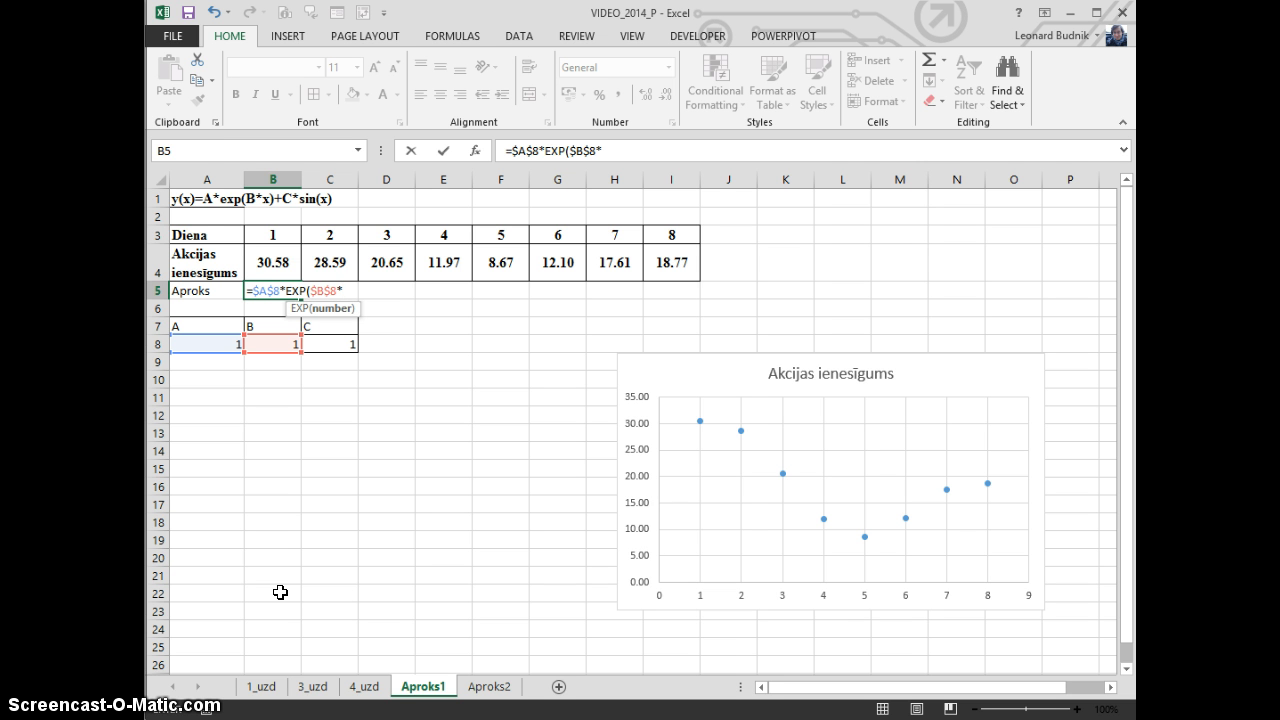
key("Up")
key("Up")
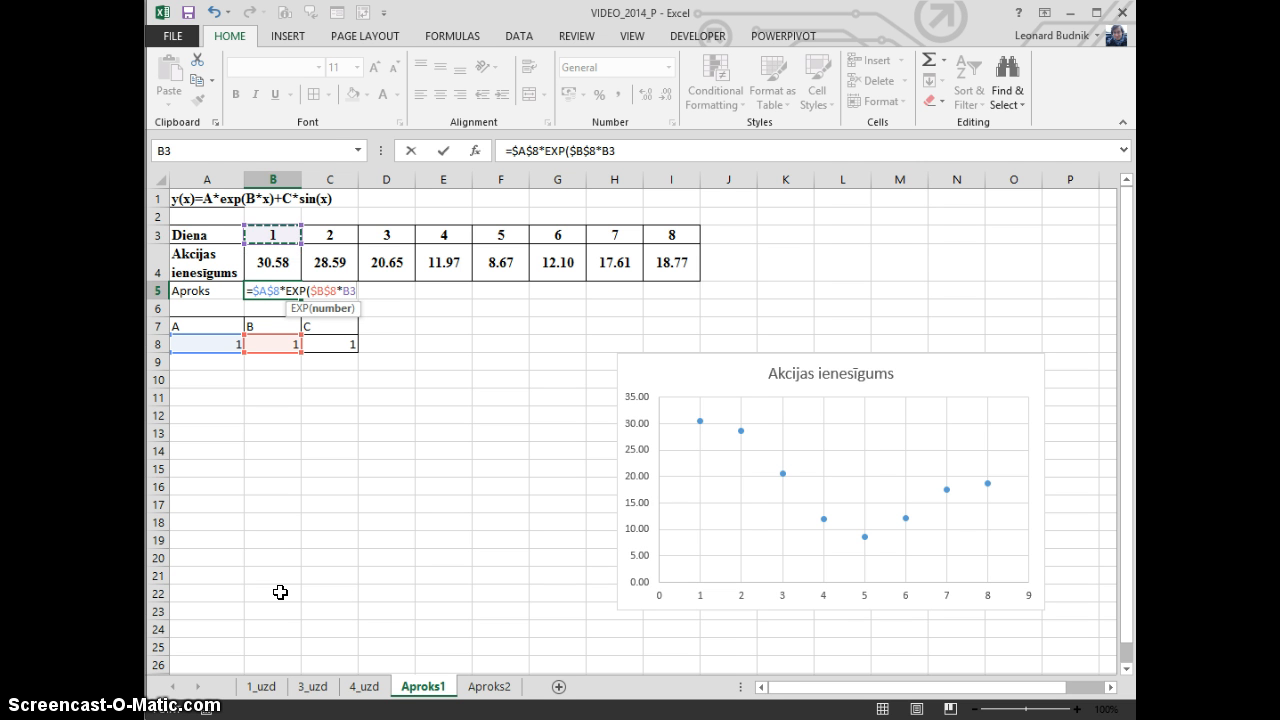
type(")+")
Complete the B5 formula by adding the sine term +$C$8*SIN(B3)
key("Down")
key("Down")
key("Down")
key("Down")
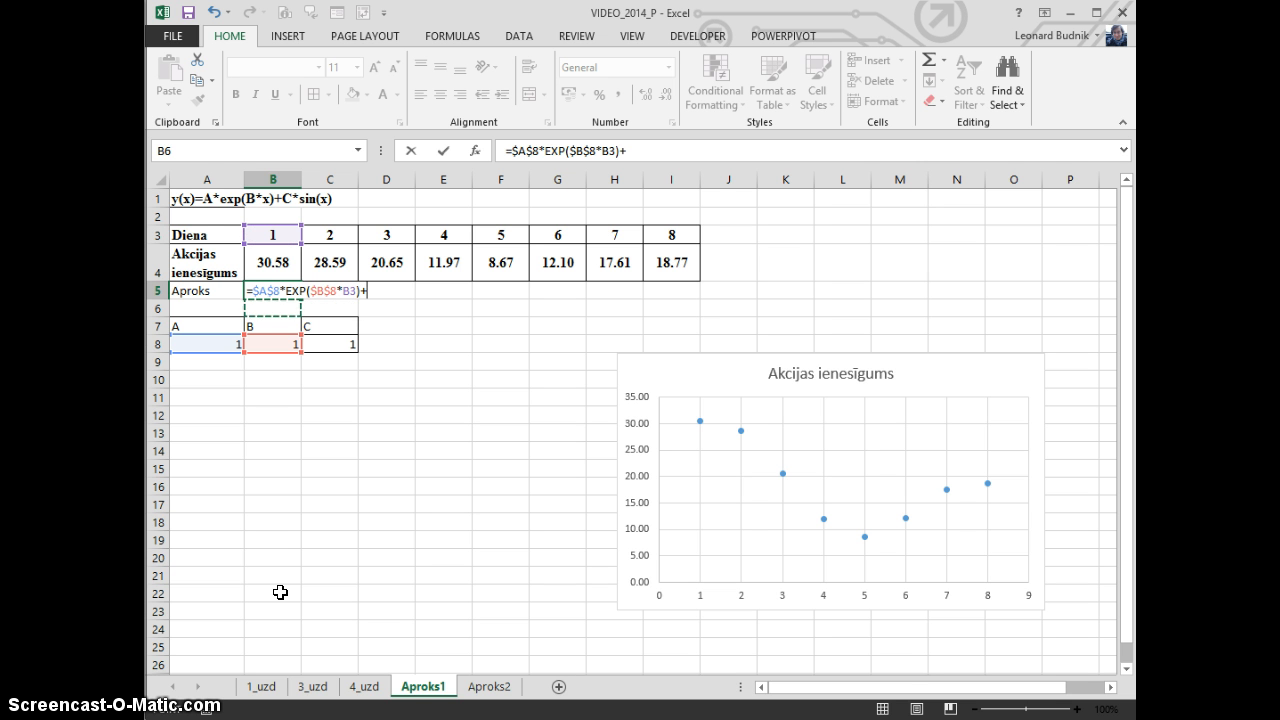
key("Right")
key("Up")
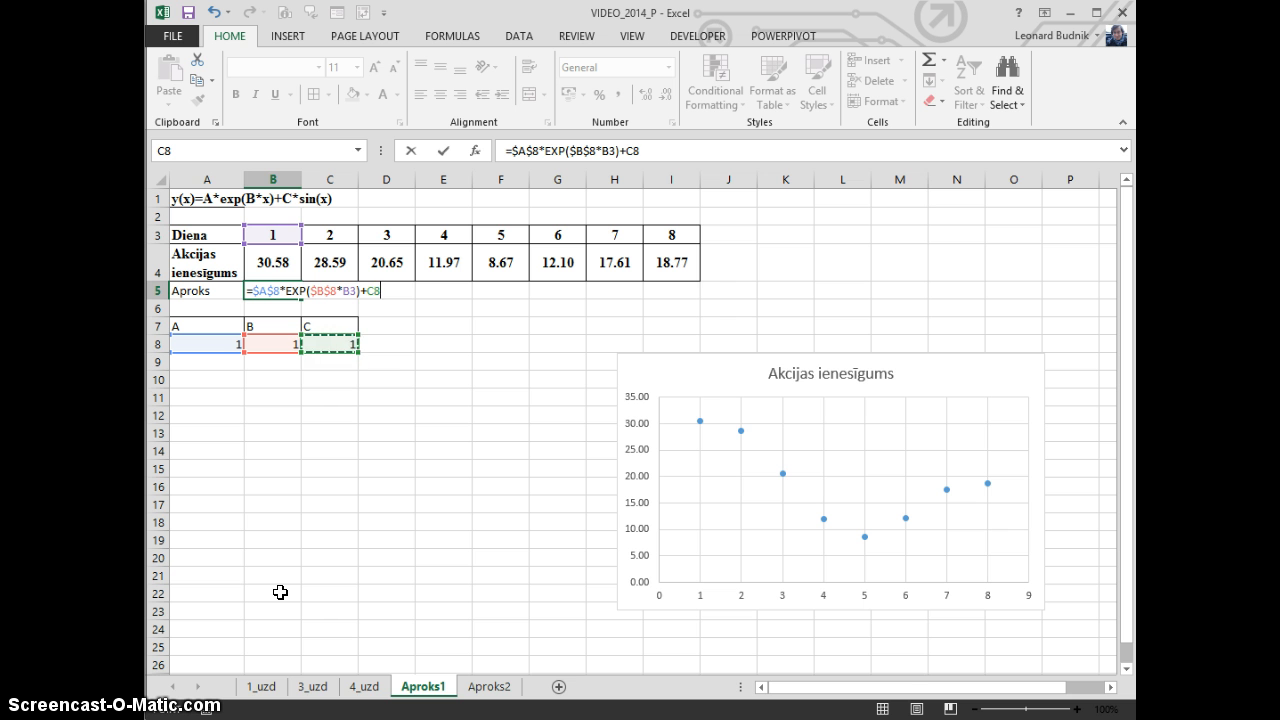
key("F4")
type("*")
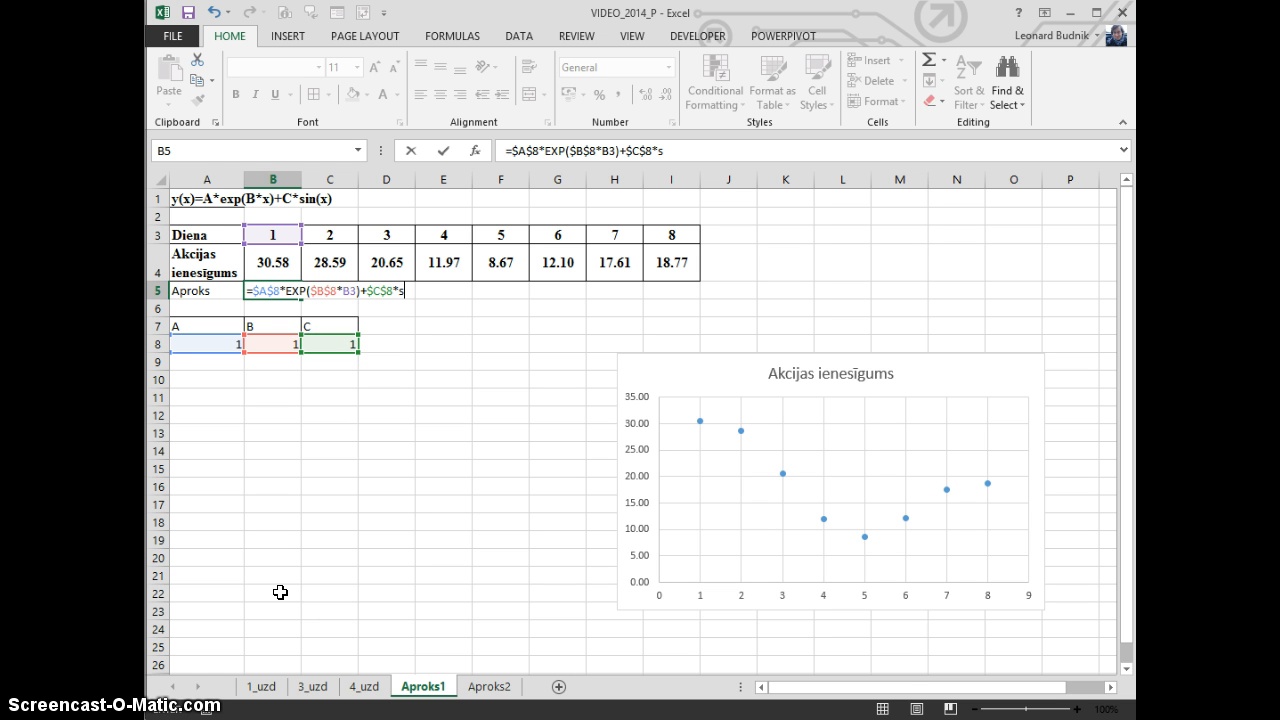
type("sin(")
key("Up")
key("Up")
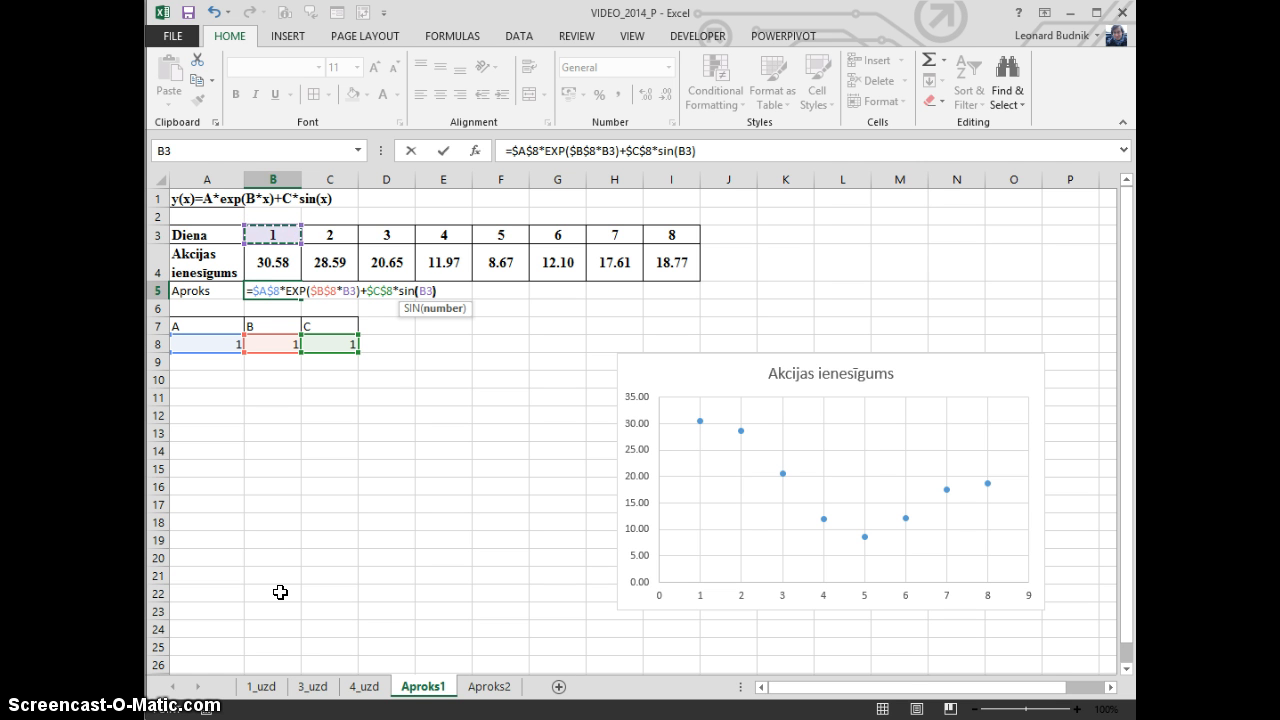
type(")")
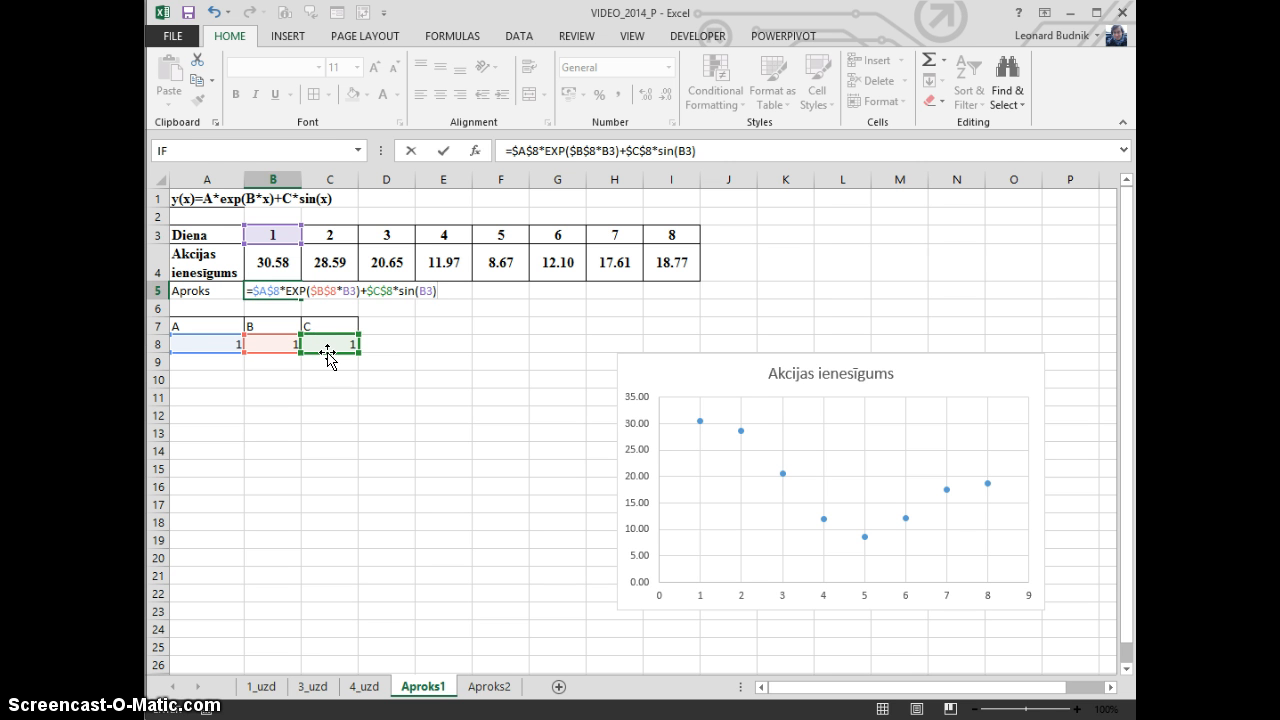
key("Return")
Copy the approximation formula from B5 across the row to I5, covering all eight days
left_click(265, 293)
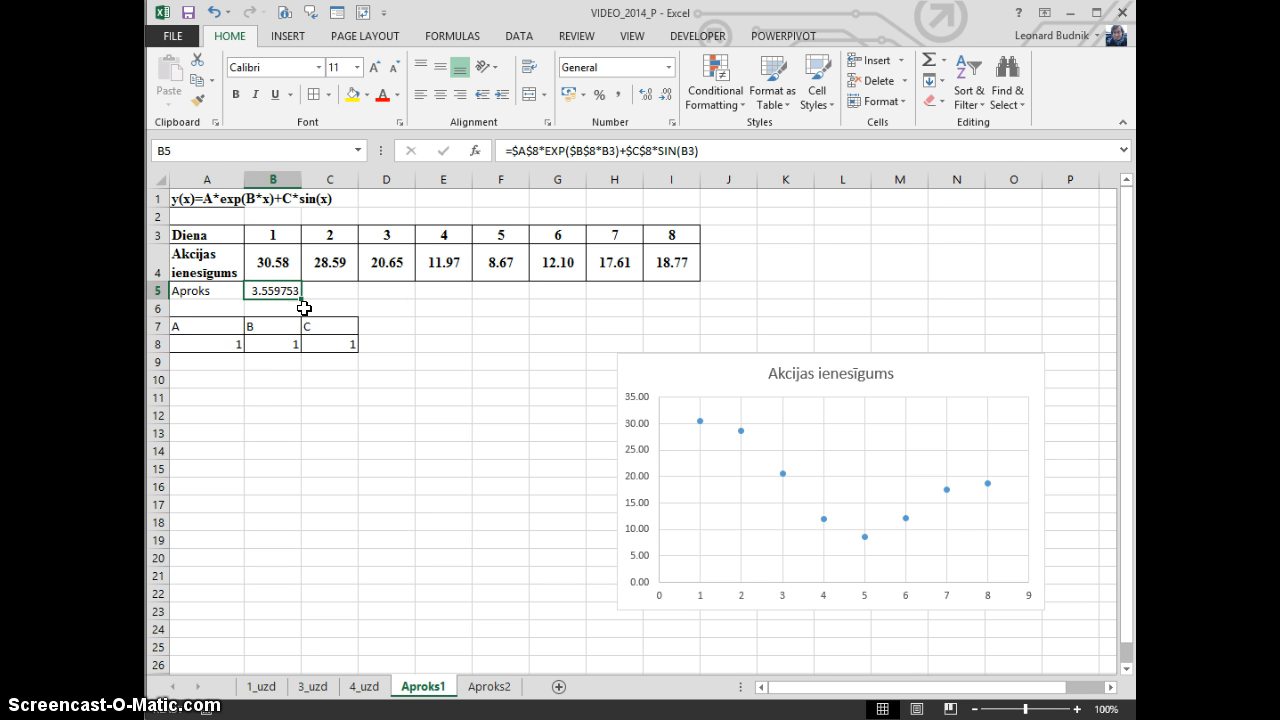
left_click_drag(302, 300, 700, 297)
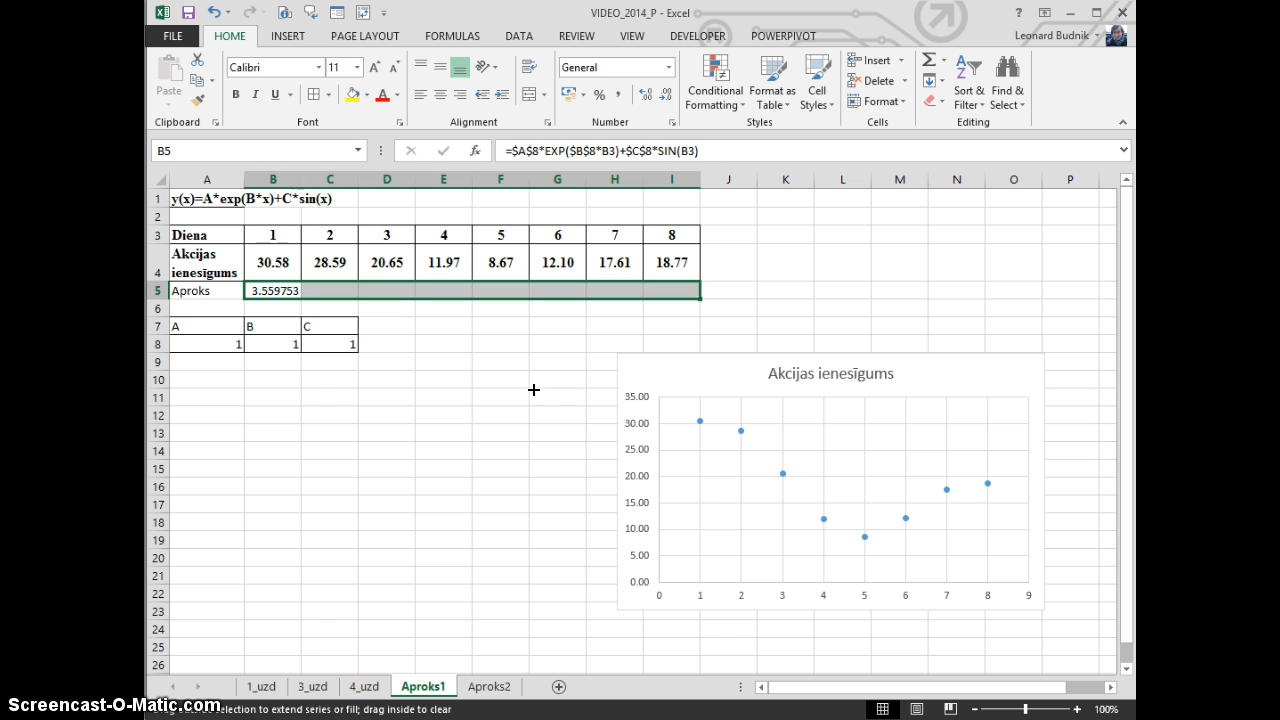
Copy the formatting of the share returns row A4:I4 onto the Aproks row A5:I5
left_click(511, 377)
left_click_drag(208, 260, 680, 256)
left_click(197, 100)
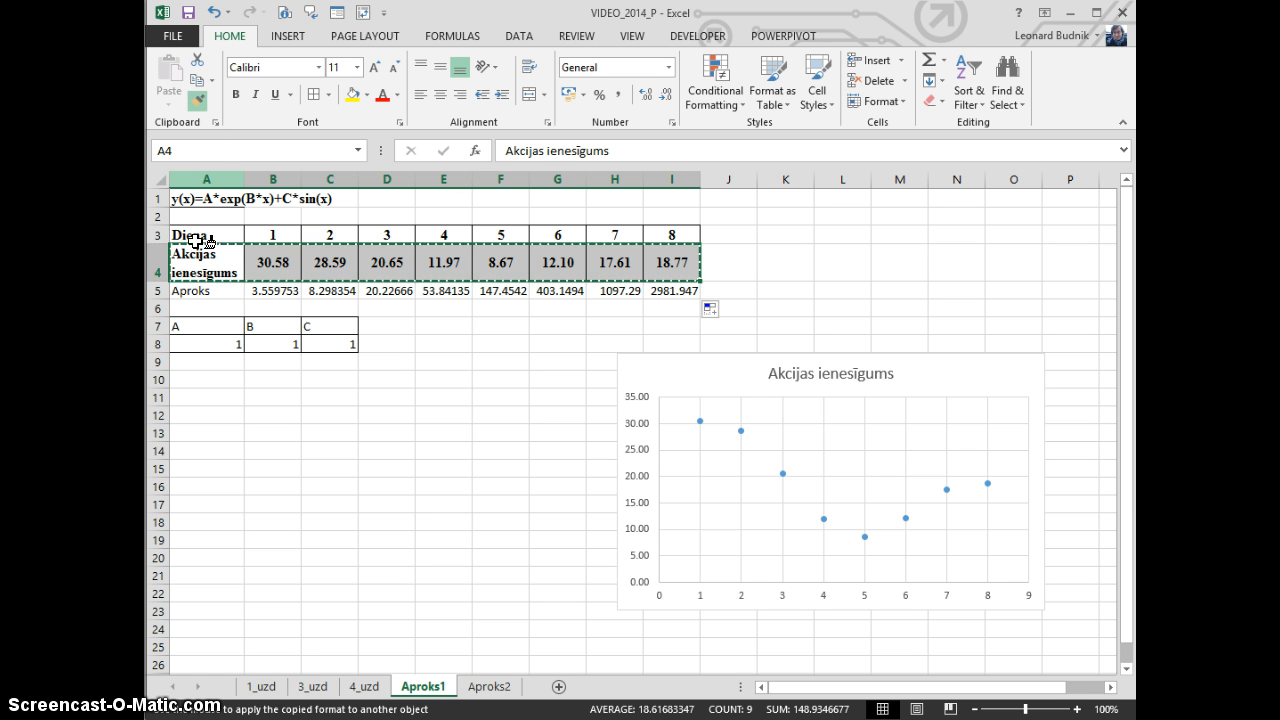
left_click(200, 290)
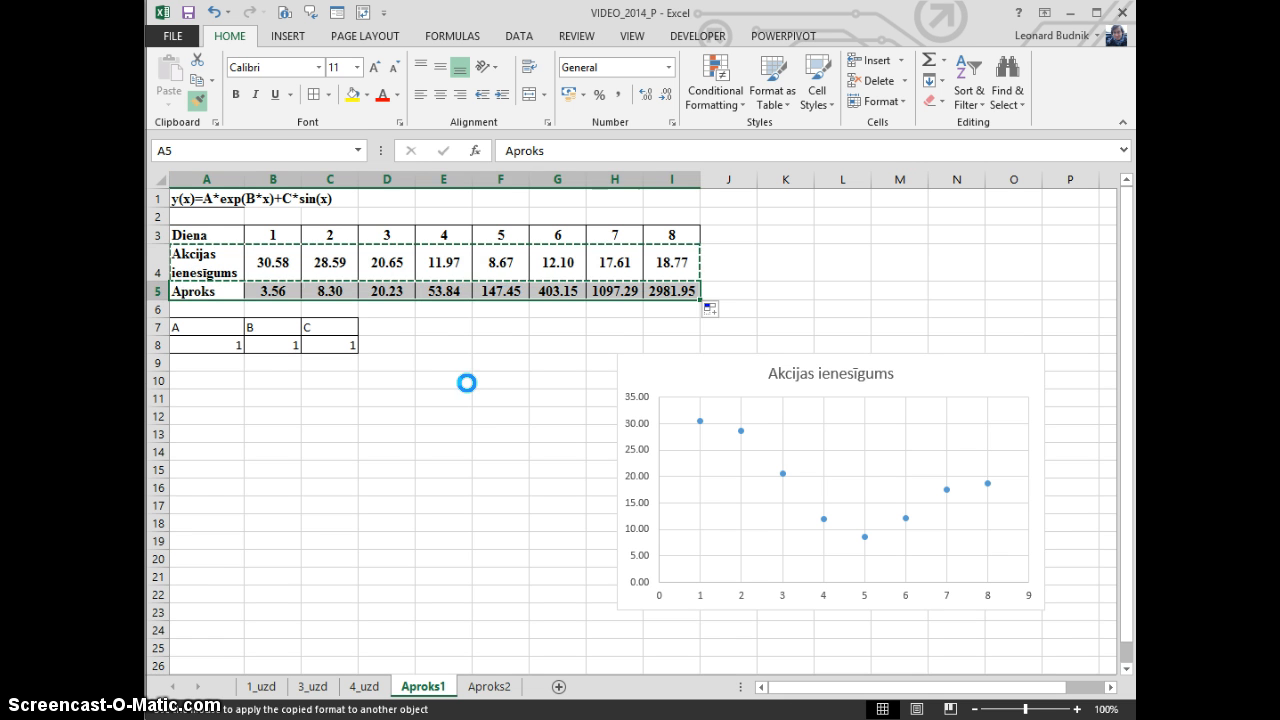
left_click(454, 393)
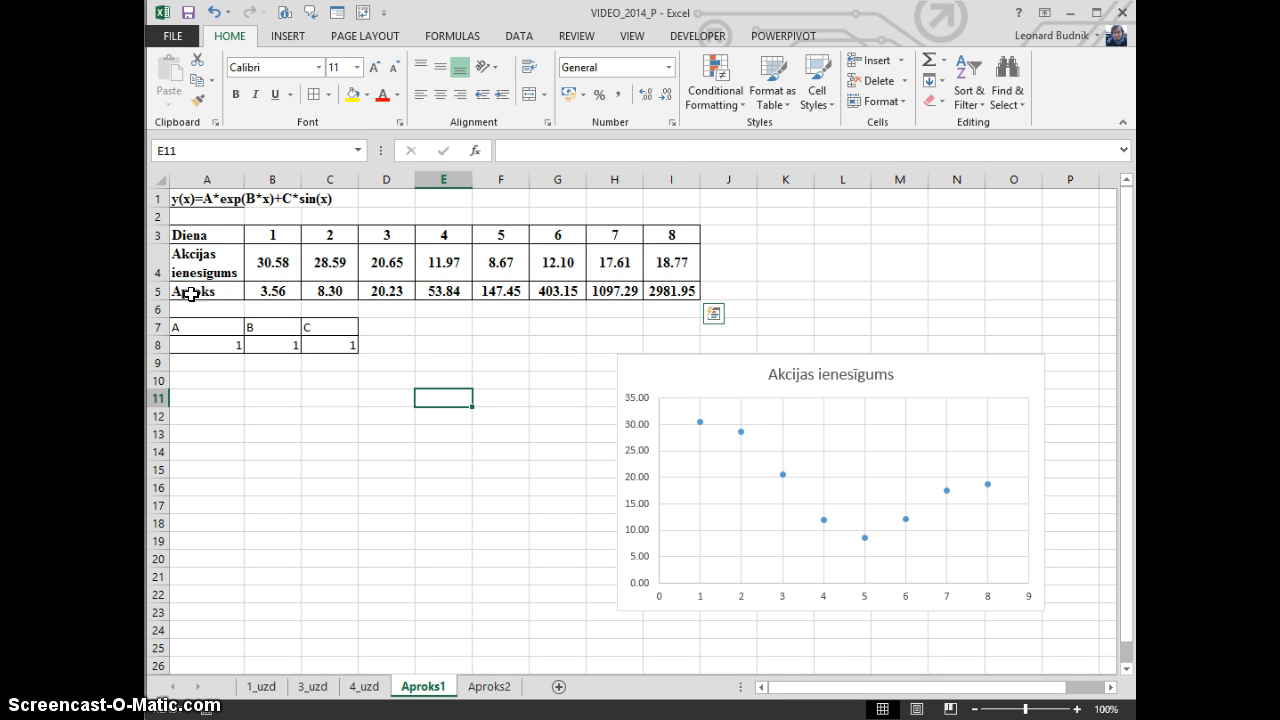
left_click_drag(189, 290, 680, 297)
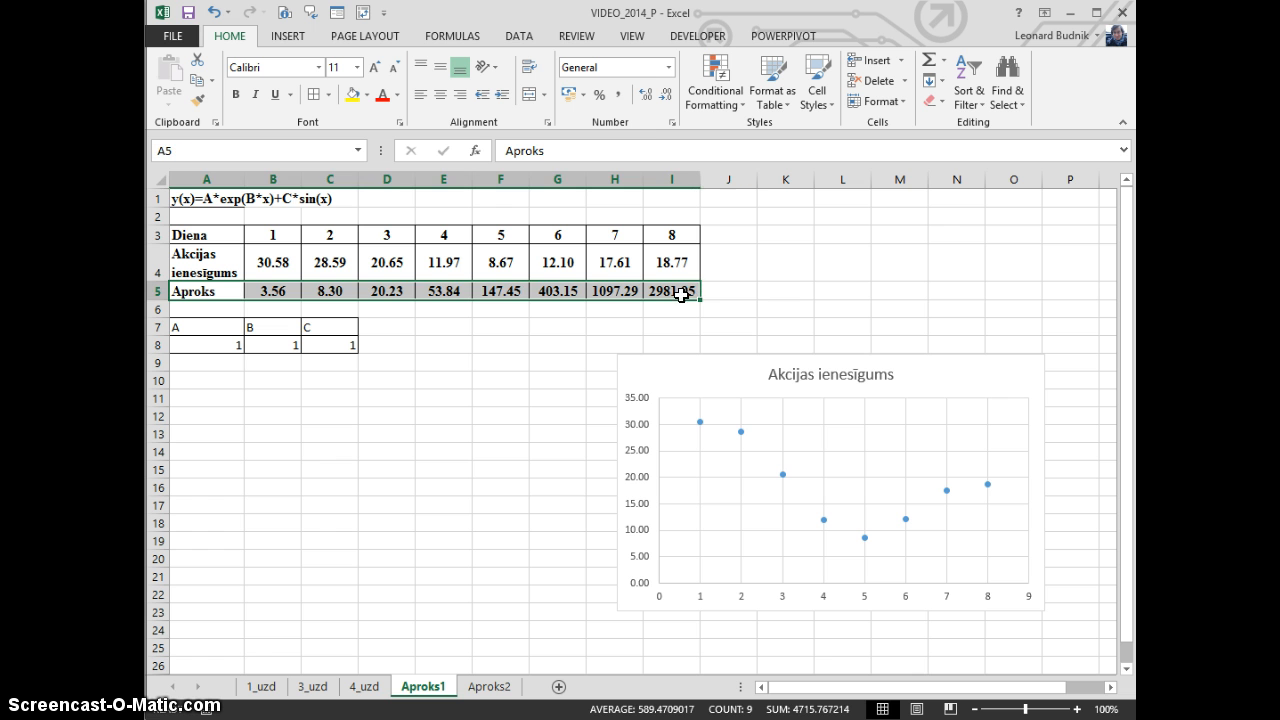
left_click(520, 345)
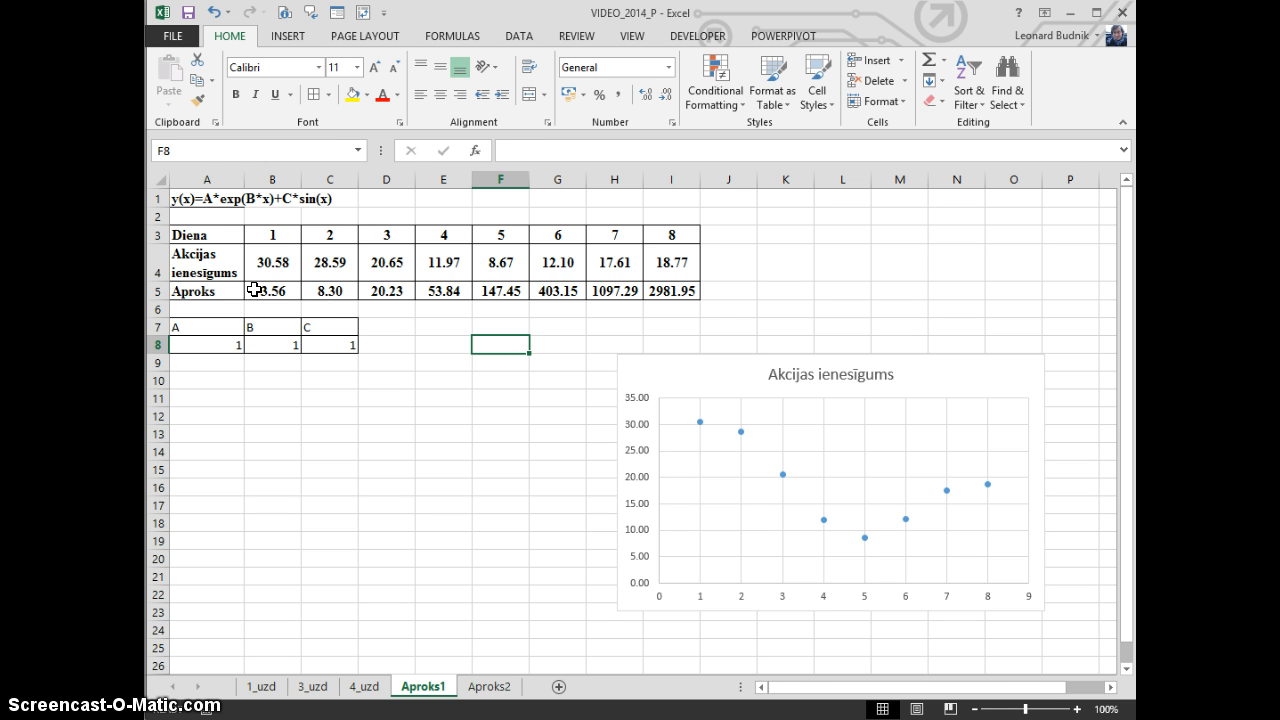
left_click_drag(255, 289, 690, 290)
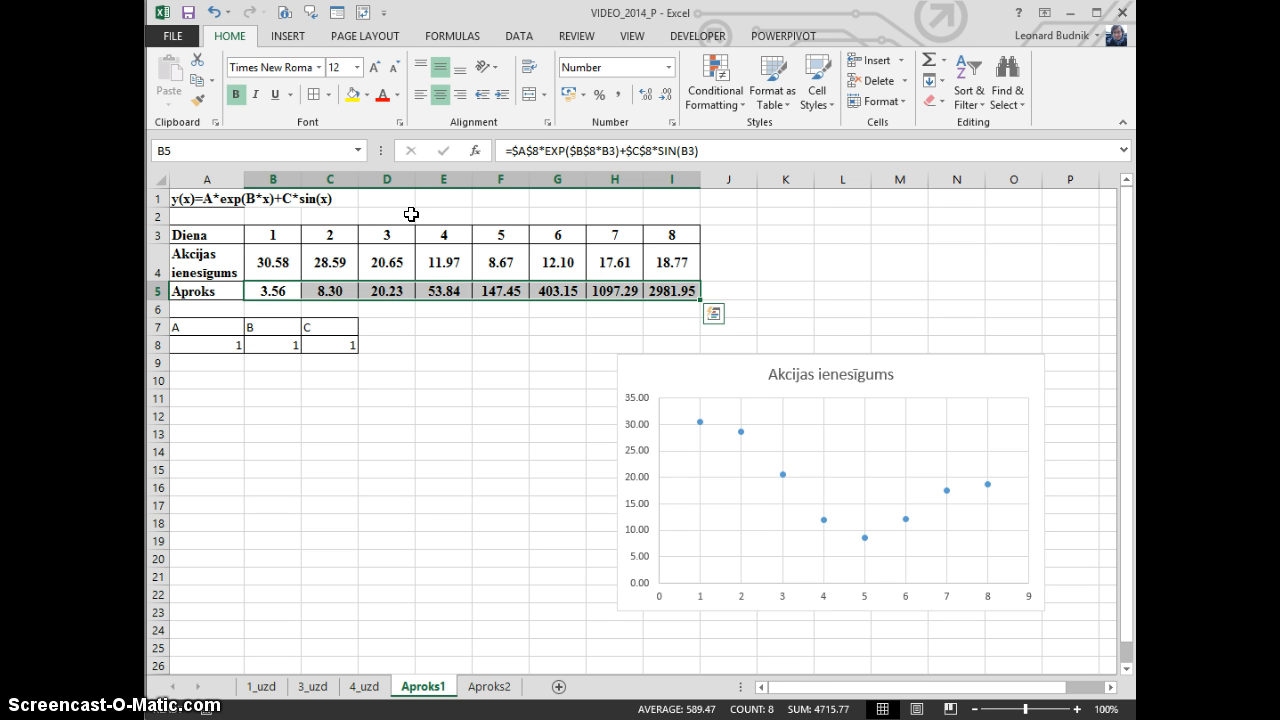
left_click(508, 341)
left_click_drag(205, 291, 685, 297)
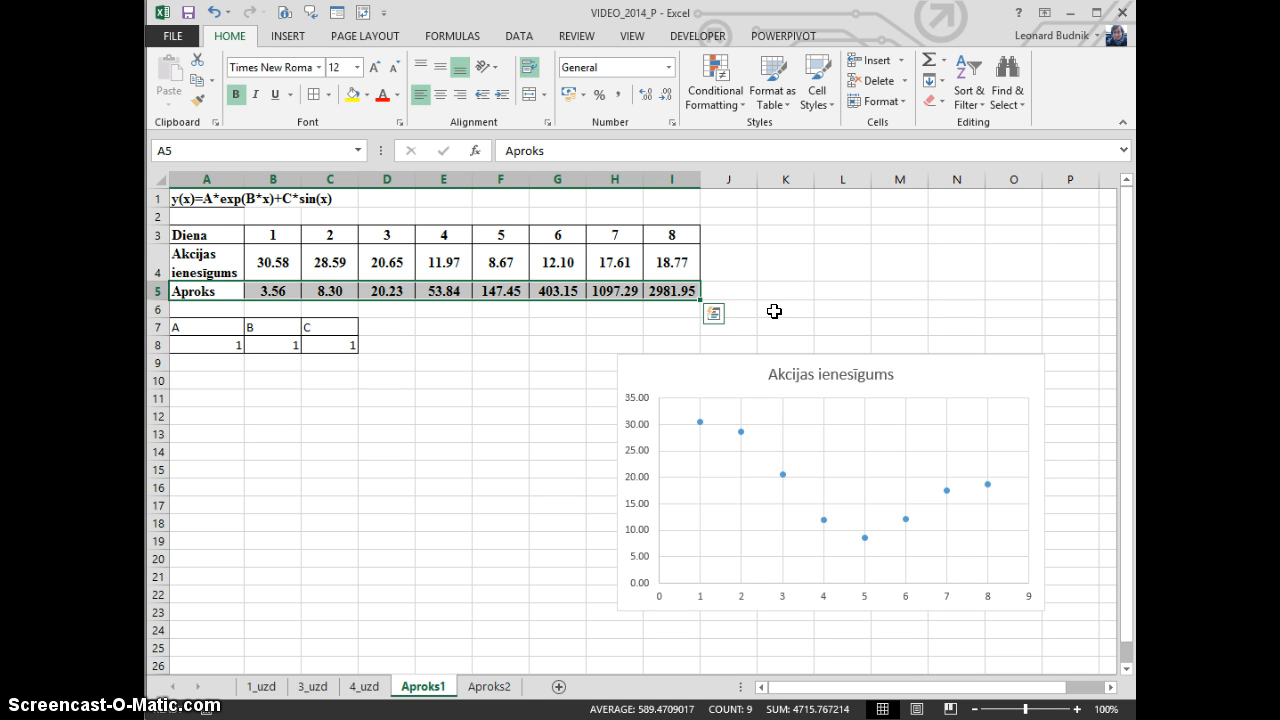
left_click(495, 398)
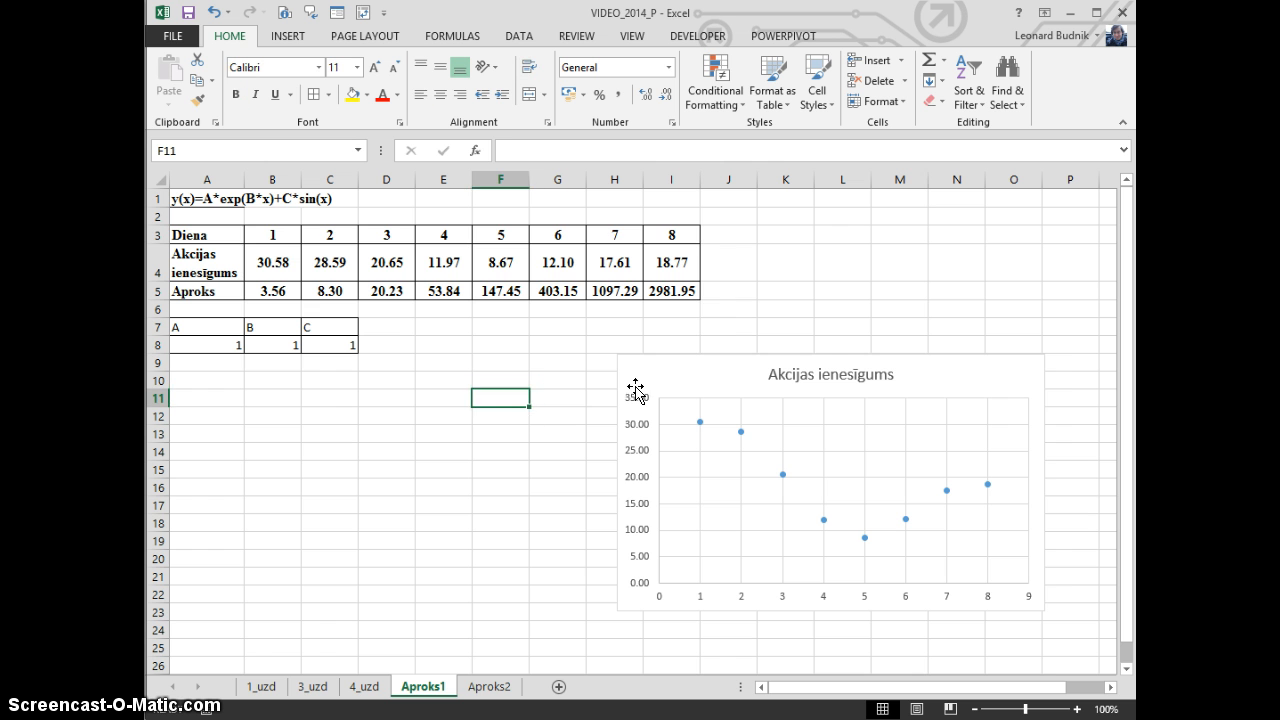
Extend the scatter chart's data range down to row 5 so the Aproks values are plotted as a second series
left_click(700, 383)
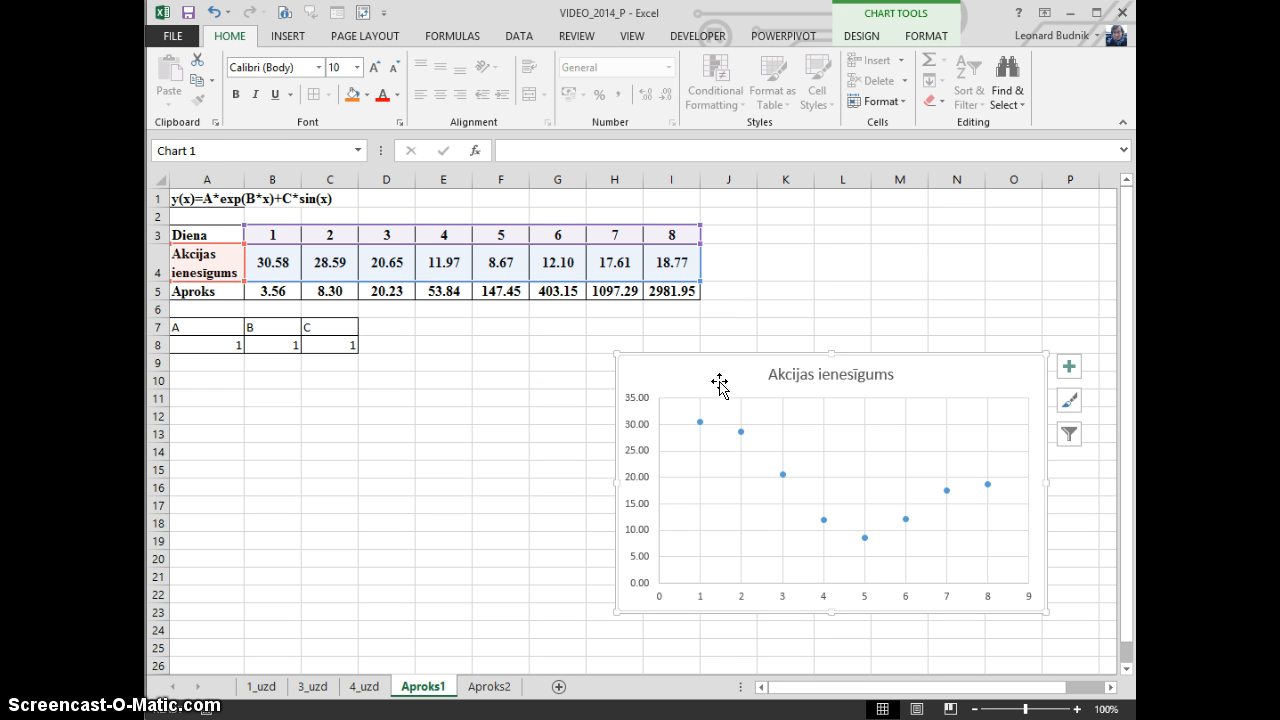
left_click_drag(697, 278, 703, 298)
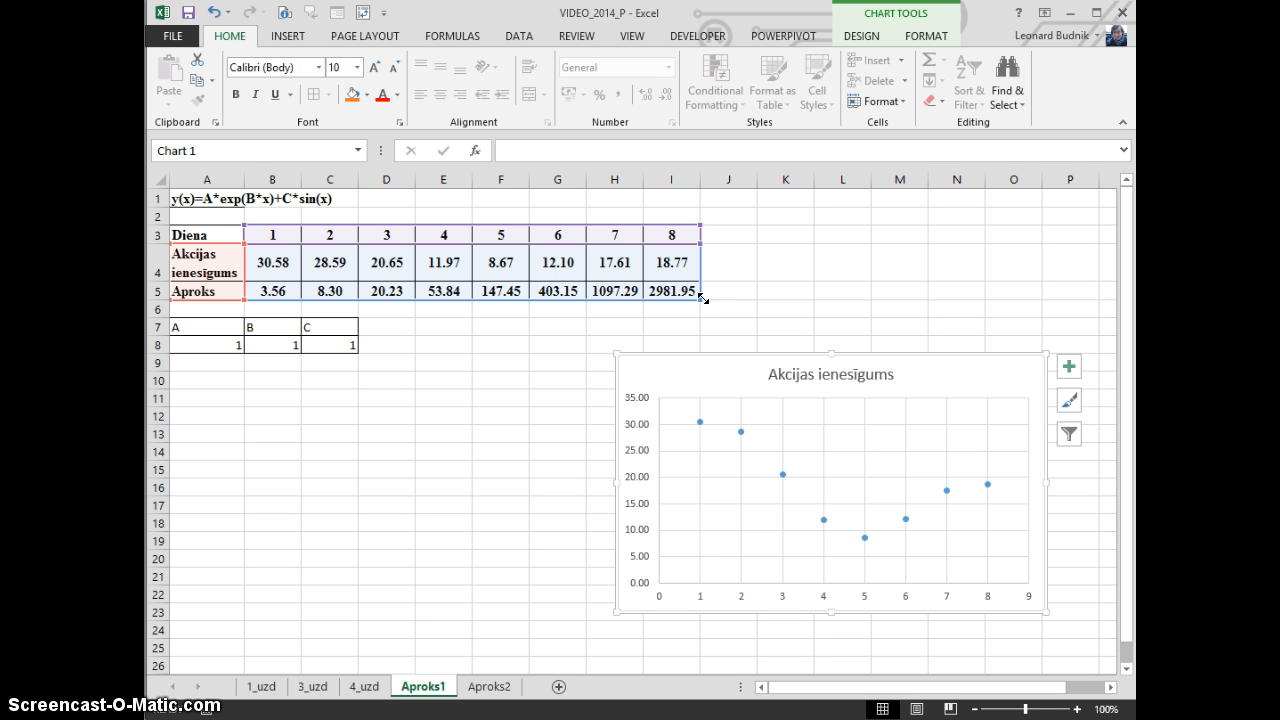
left_click_drag(703, 298, 703, 299)
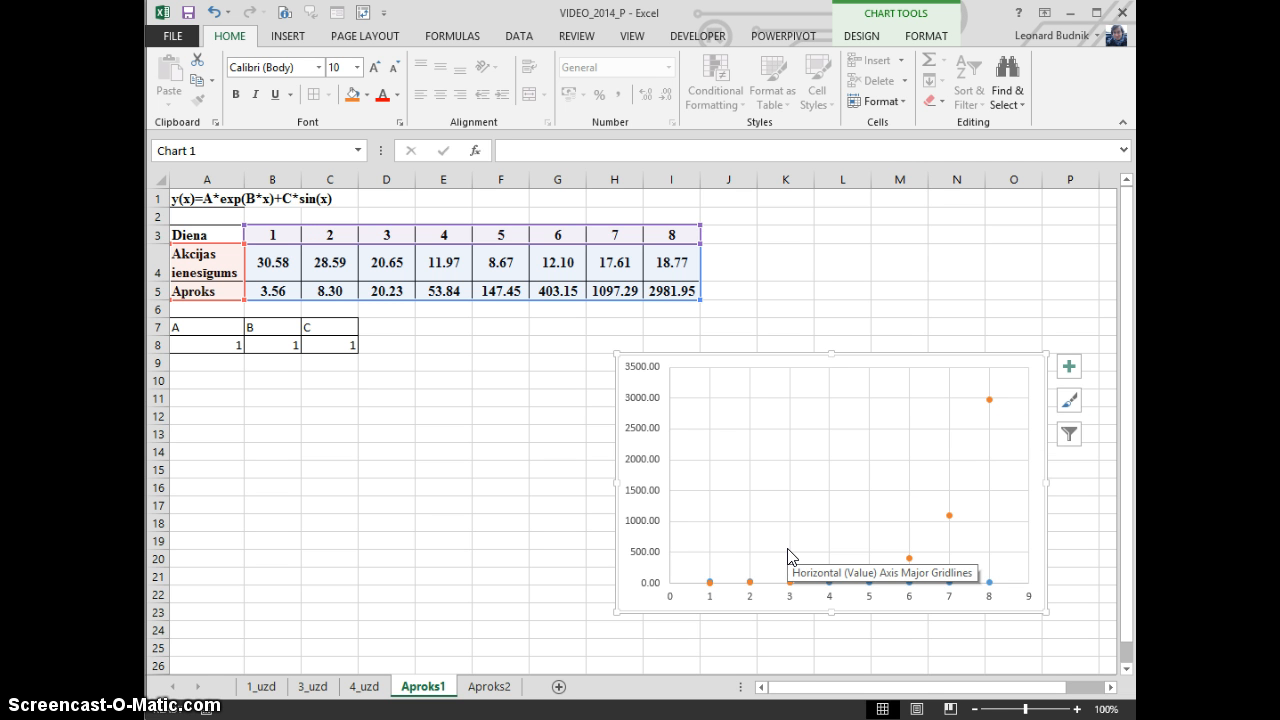
Change the Aproks series to a Scatter with Smooth Lines chart type, keeping the share returns series as Scatter
left_click(990, 399)
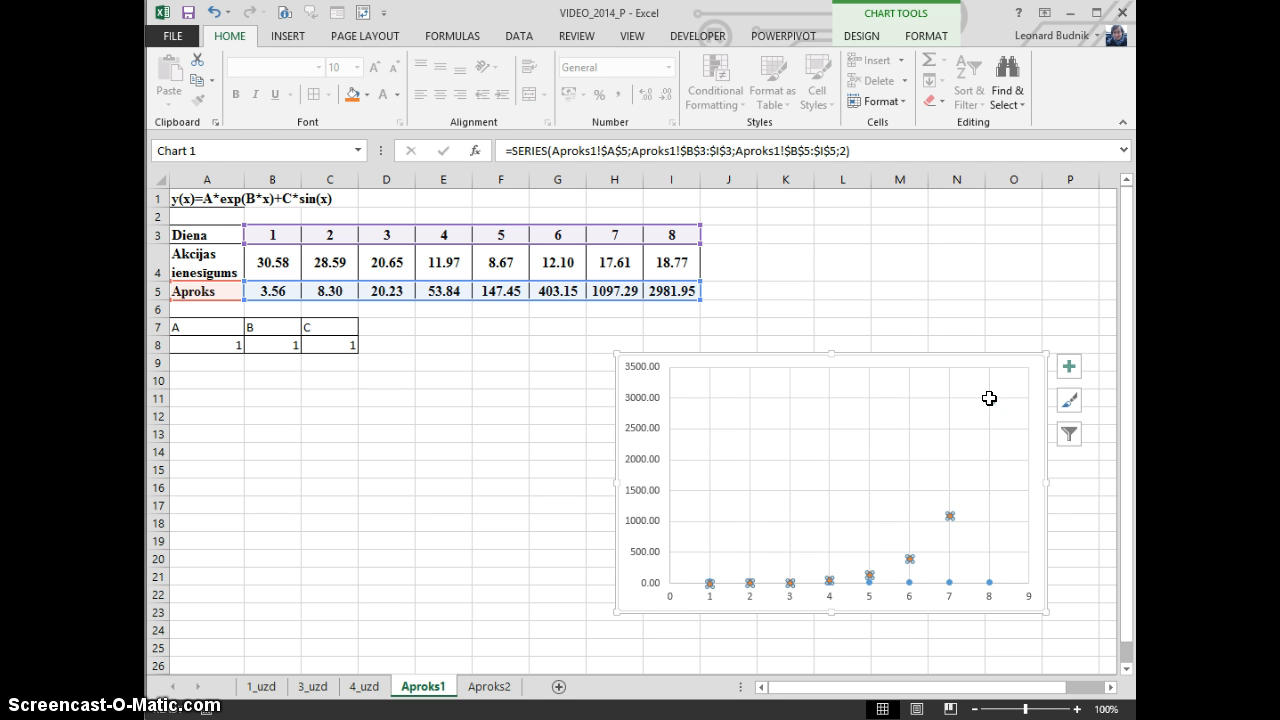
right_click(989, 398)
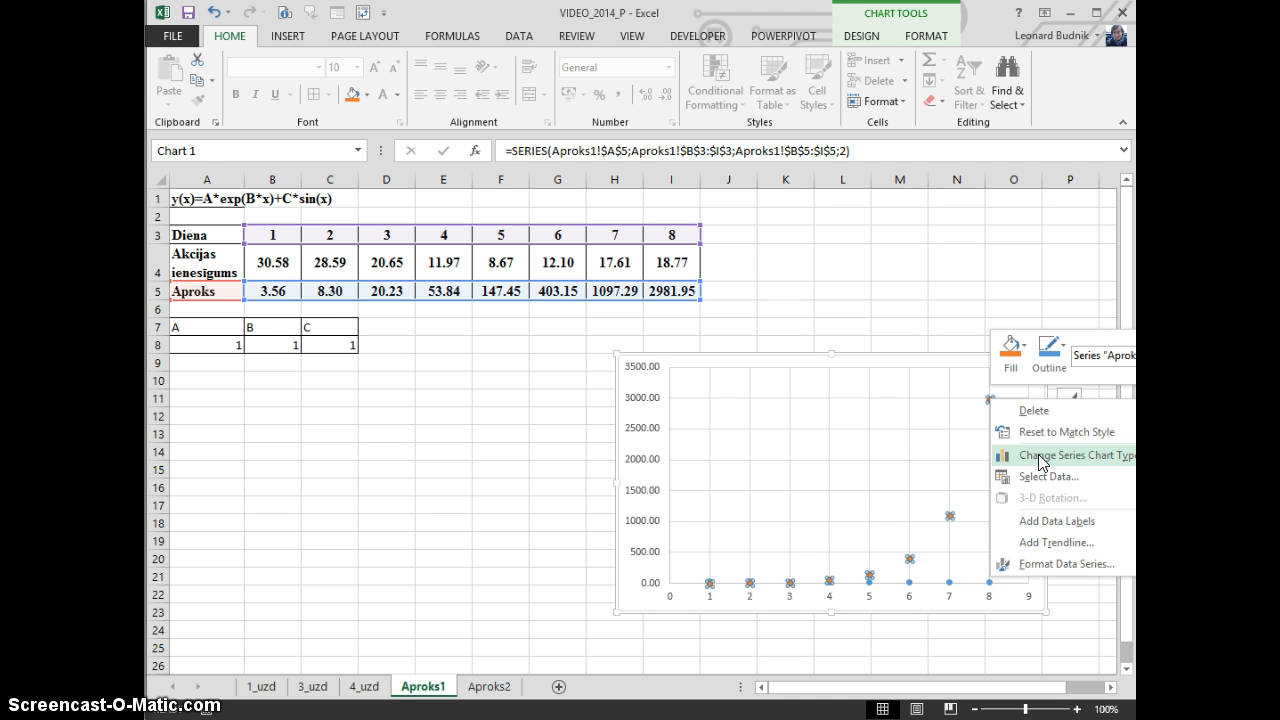
left_click(1040, 456)
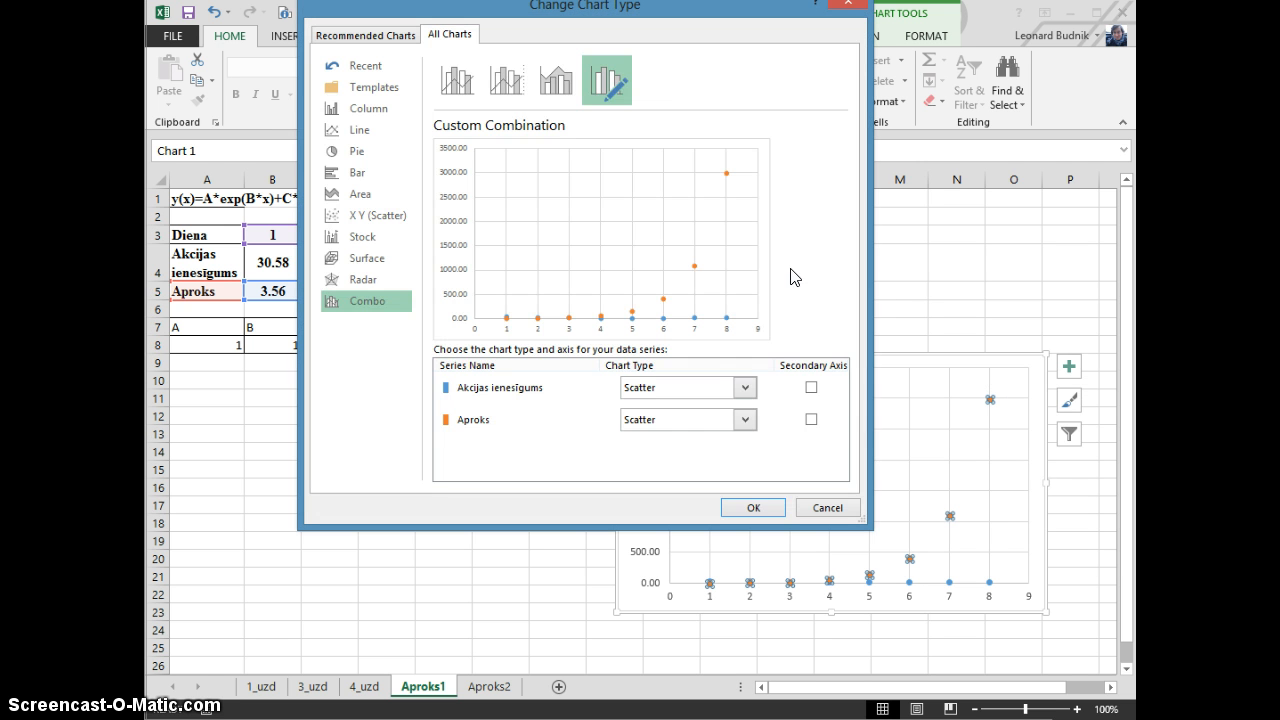
left_click(746, 420)
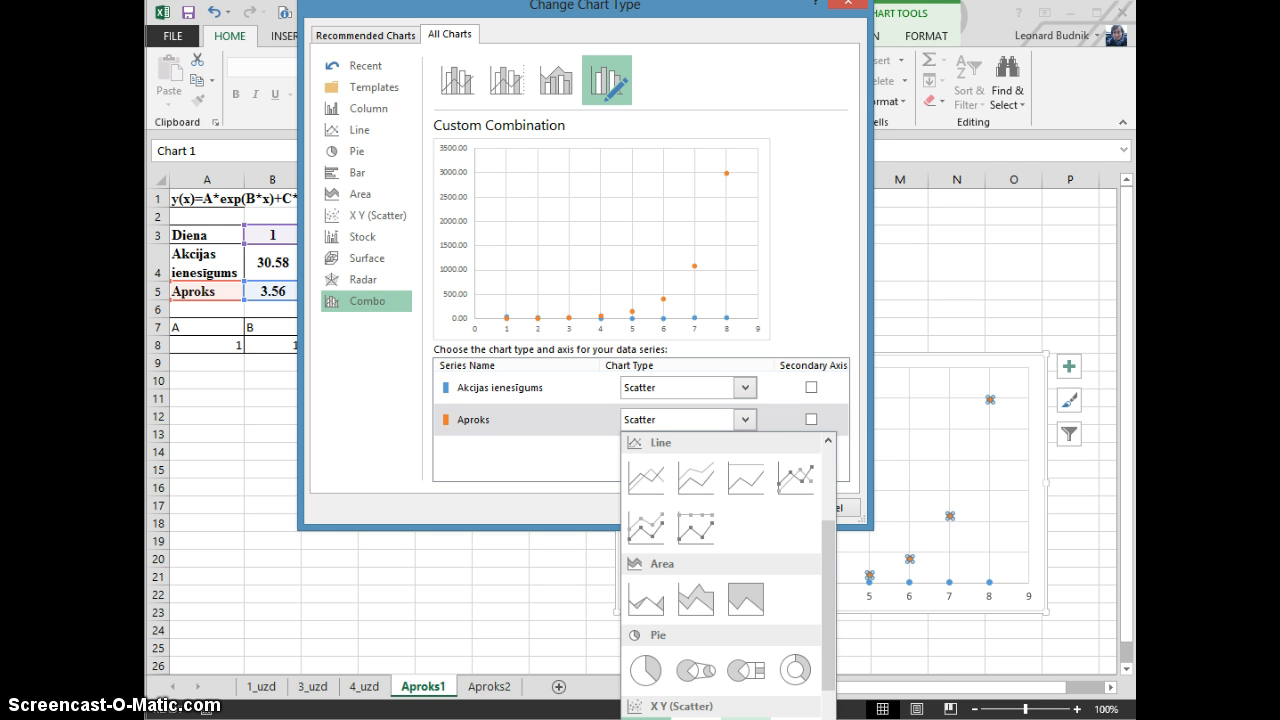
left_click(540, 22)
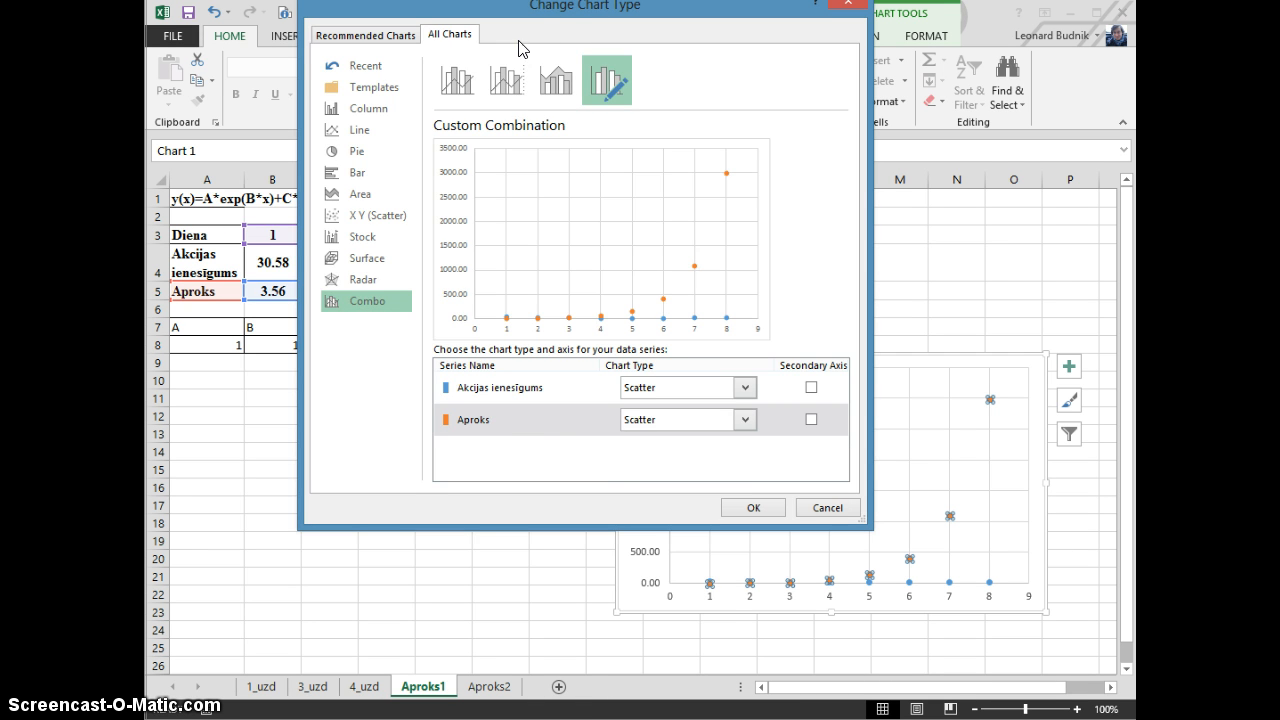
left_click_drag(537, 14, 612, 30)
left_click(797, 403)
scroll(800, 460, "down", 5)
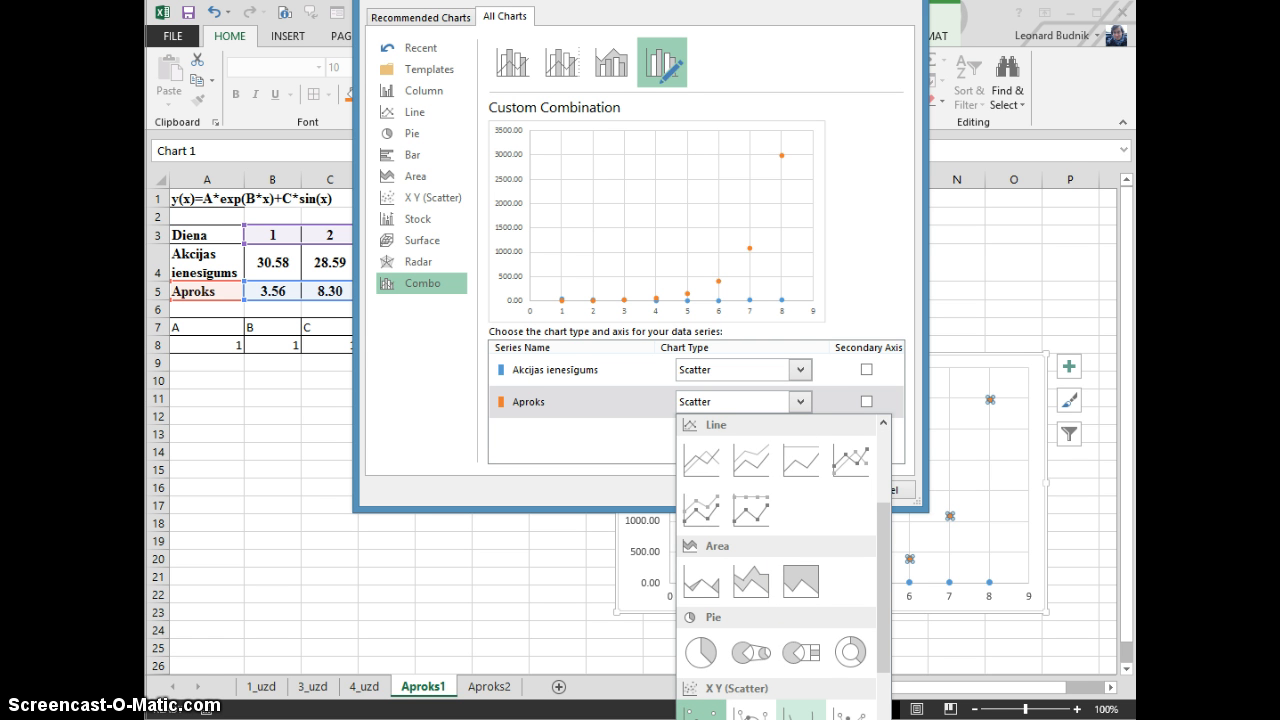
left_click(800, 713)
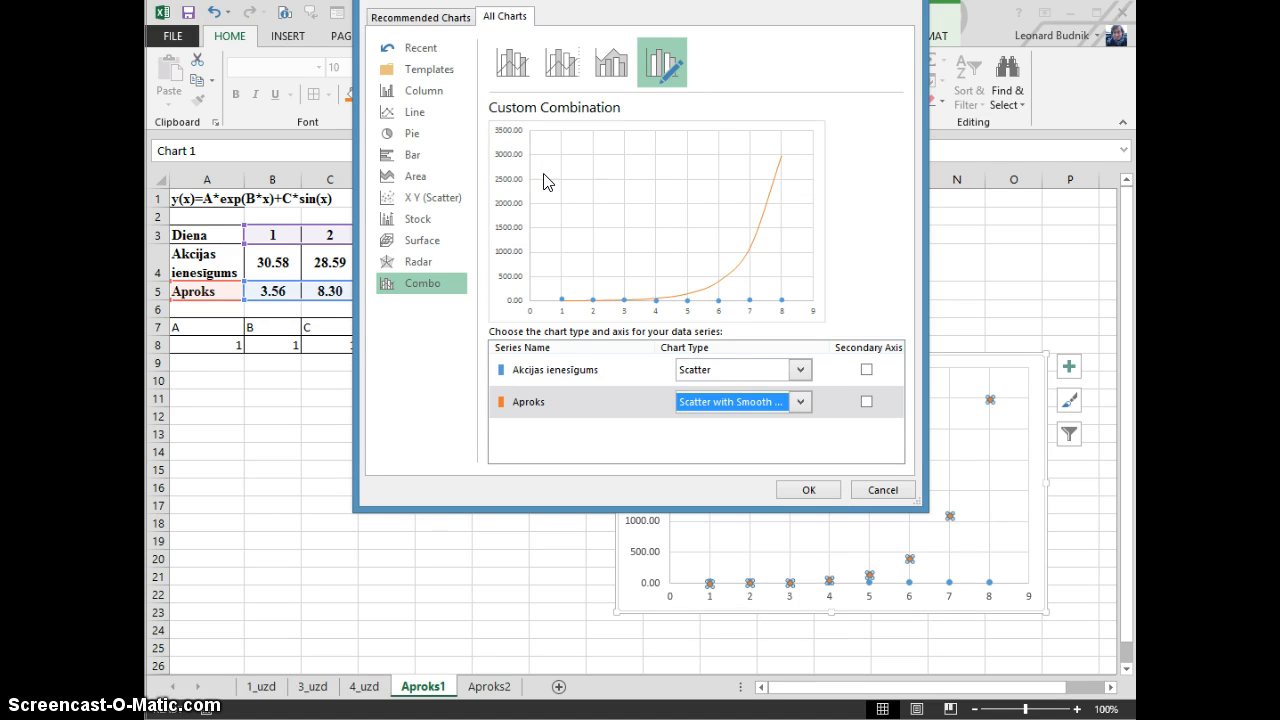
left_click_drag(626, 1, 522, 65)
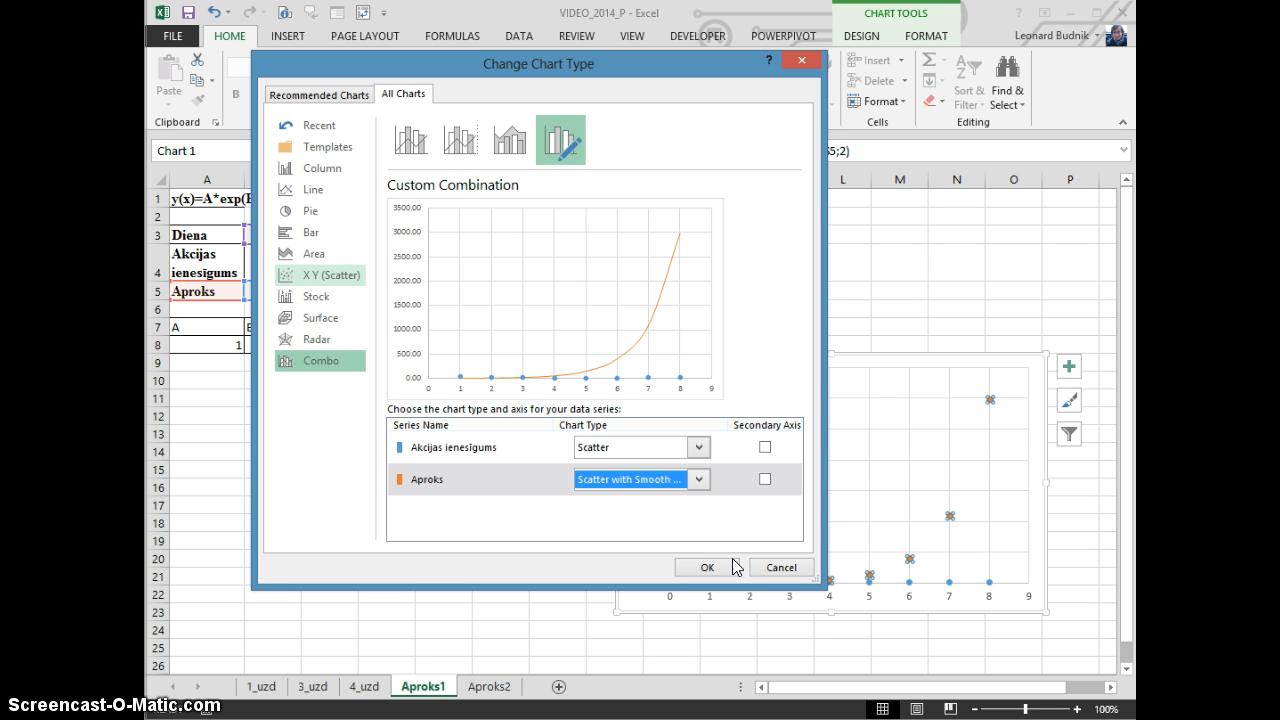
left_click(697, 570)
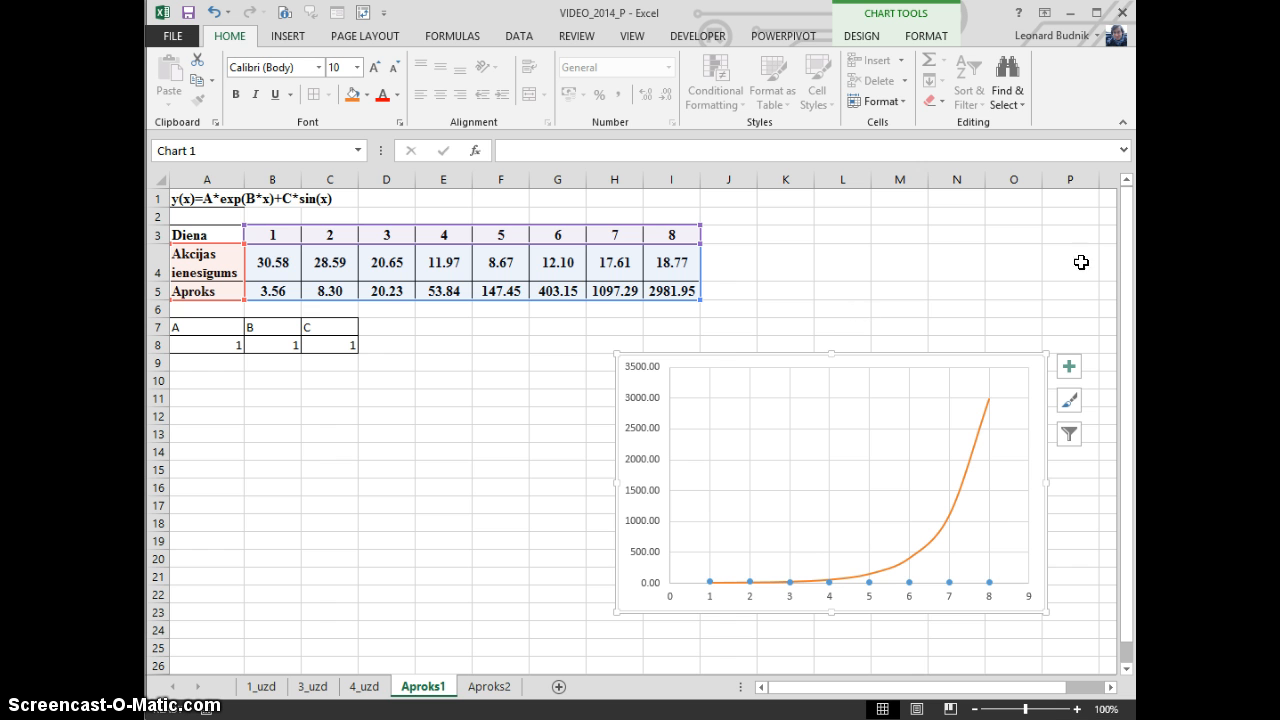
Set coefficient A in cell A8 to 0.5
left_click(428, 366)
left_click(200, 344)
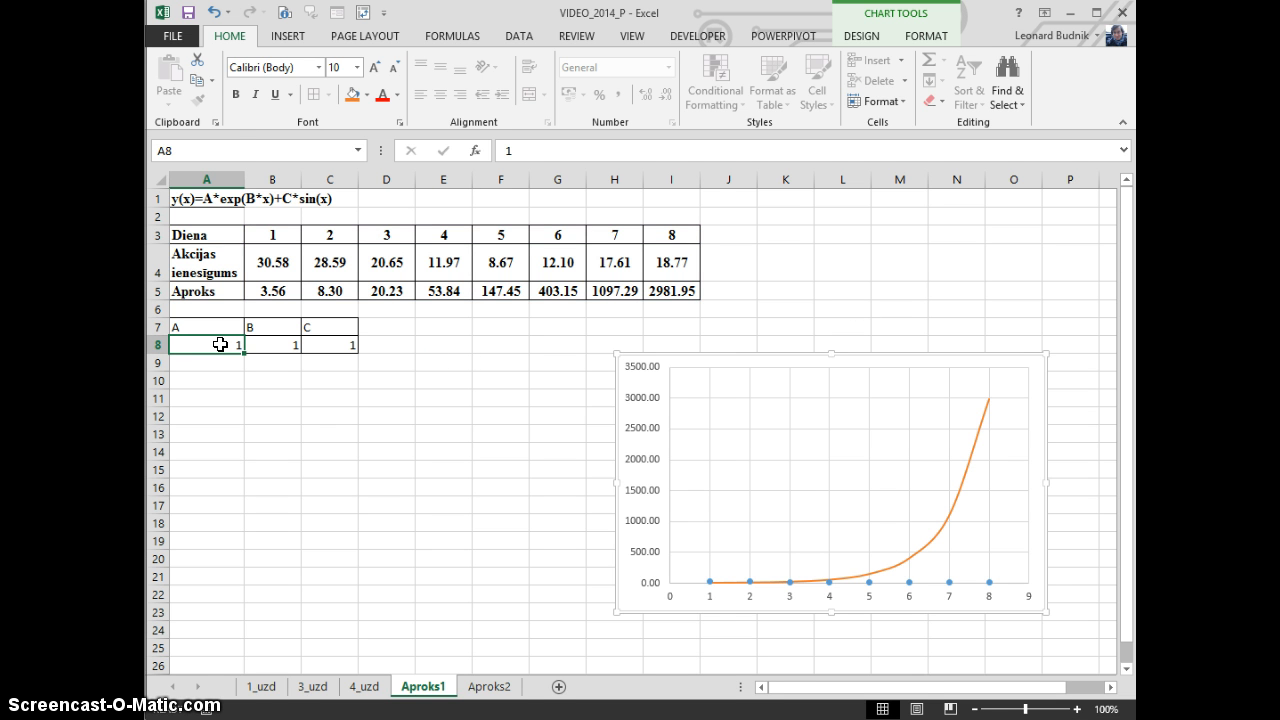
type("0.5")
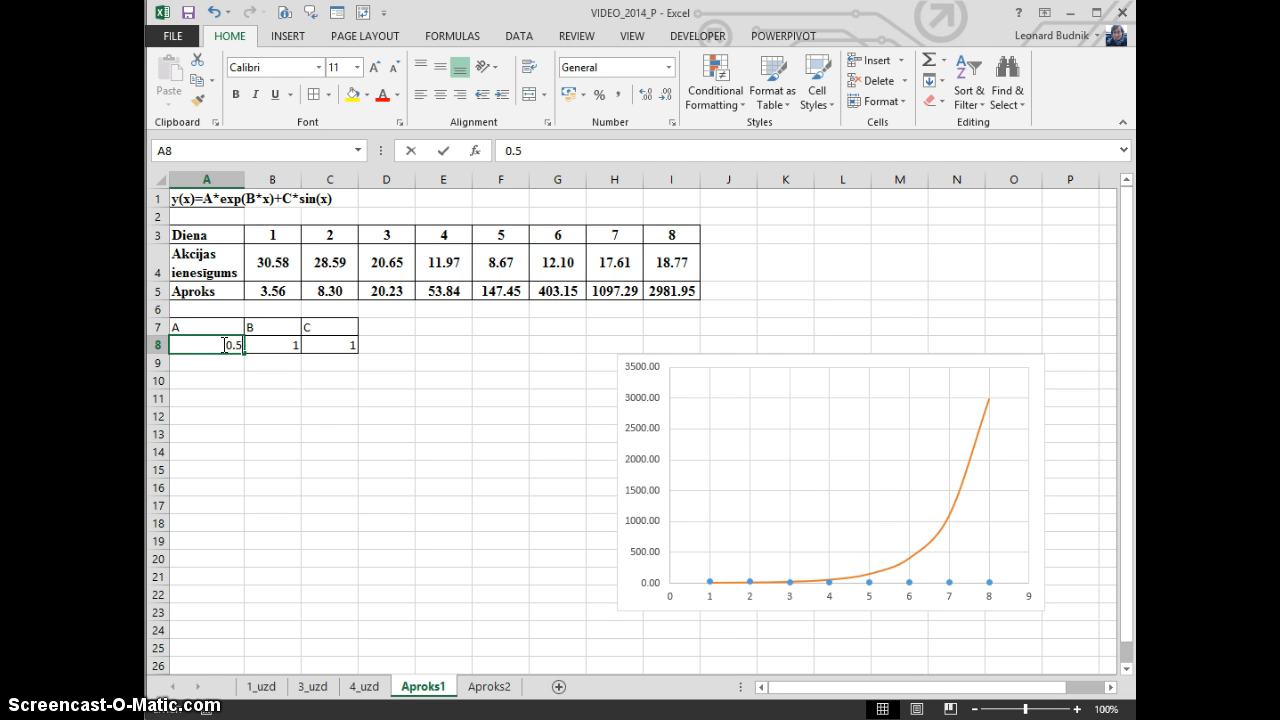
key("Return")
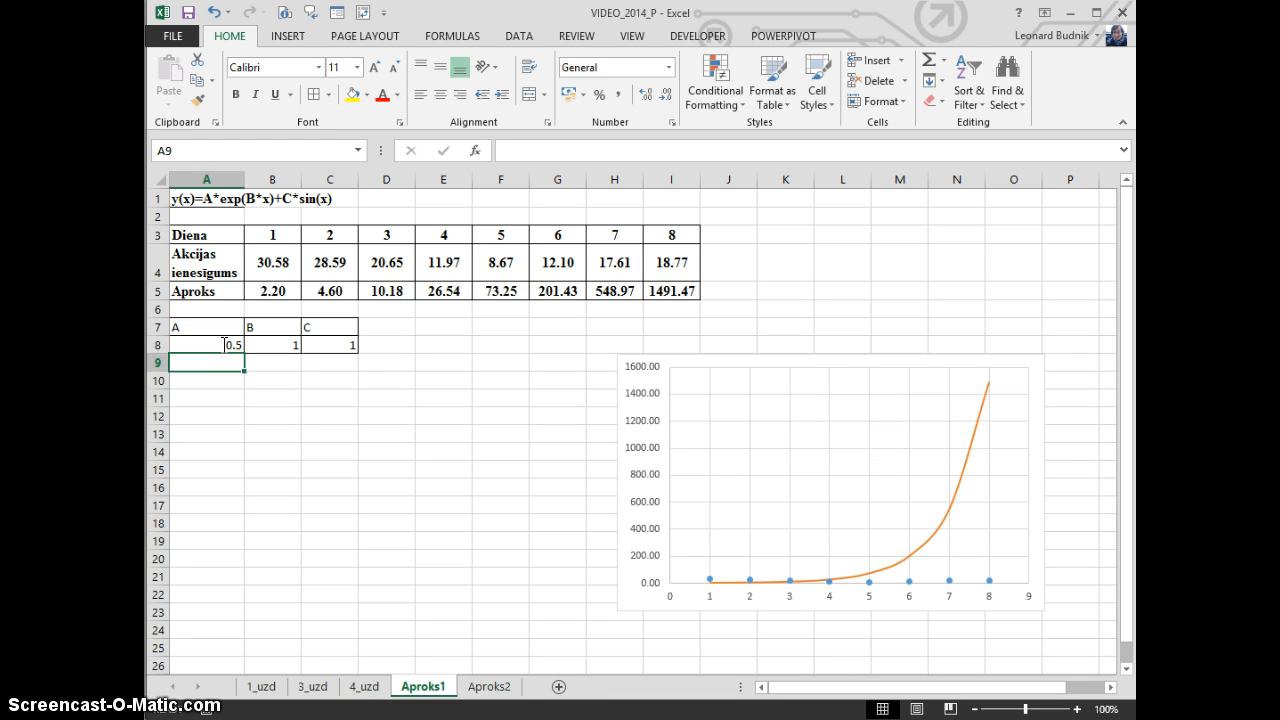
Set coefficient B in cell B8 to 1.25 and nudge the chart slightly up and to the right
left_click(224, 344)
key("Right")
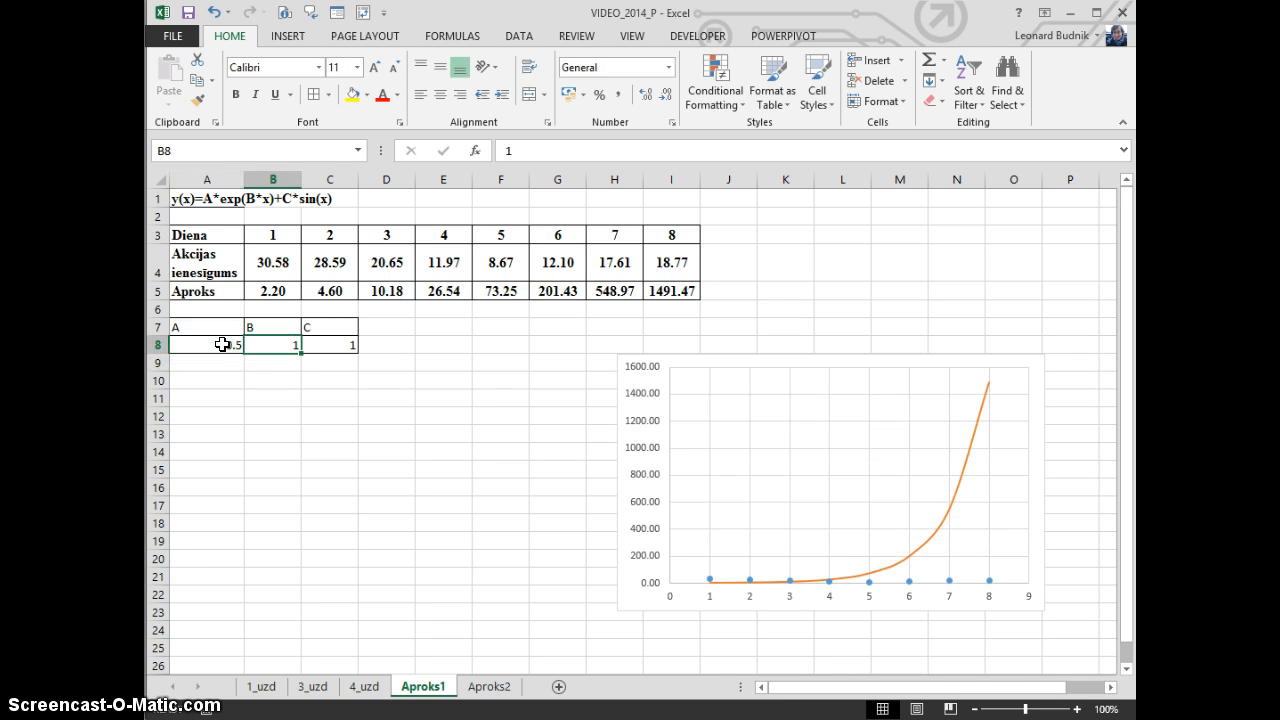
type("1.25")
key("Return")
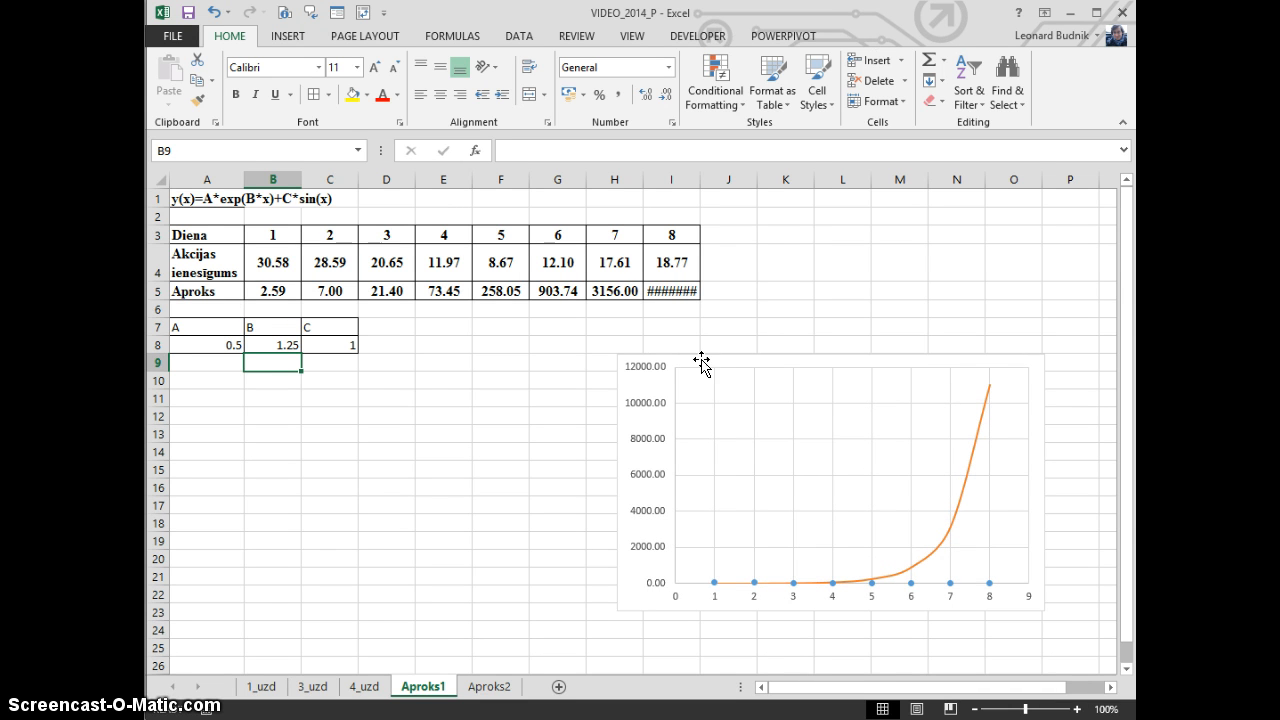
mouse_move(694, 360)
left_mouse_down()
mouse_move(690, 379)
mouse_move(700, 351)
left_mouse_up()
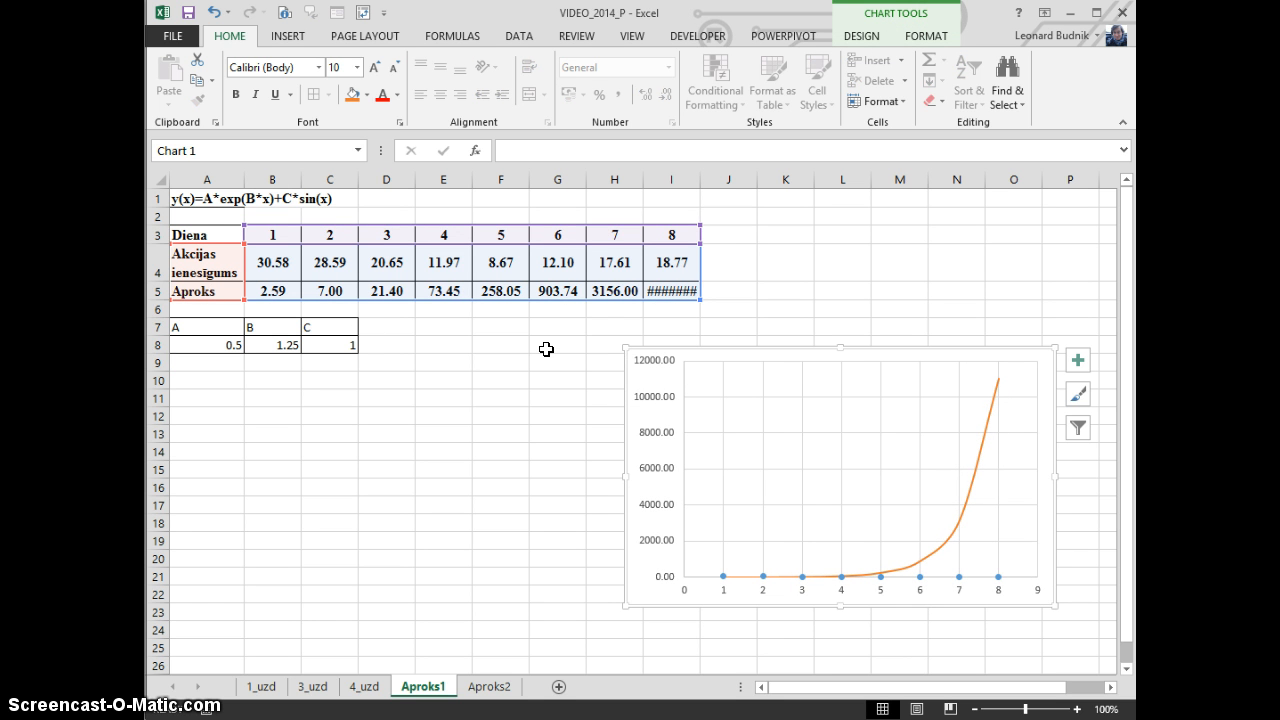
left_click_drag(200, 348, 324, 350)
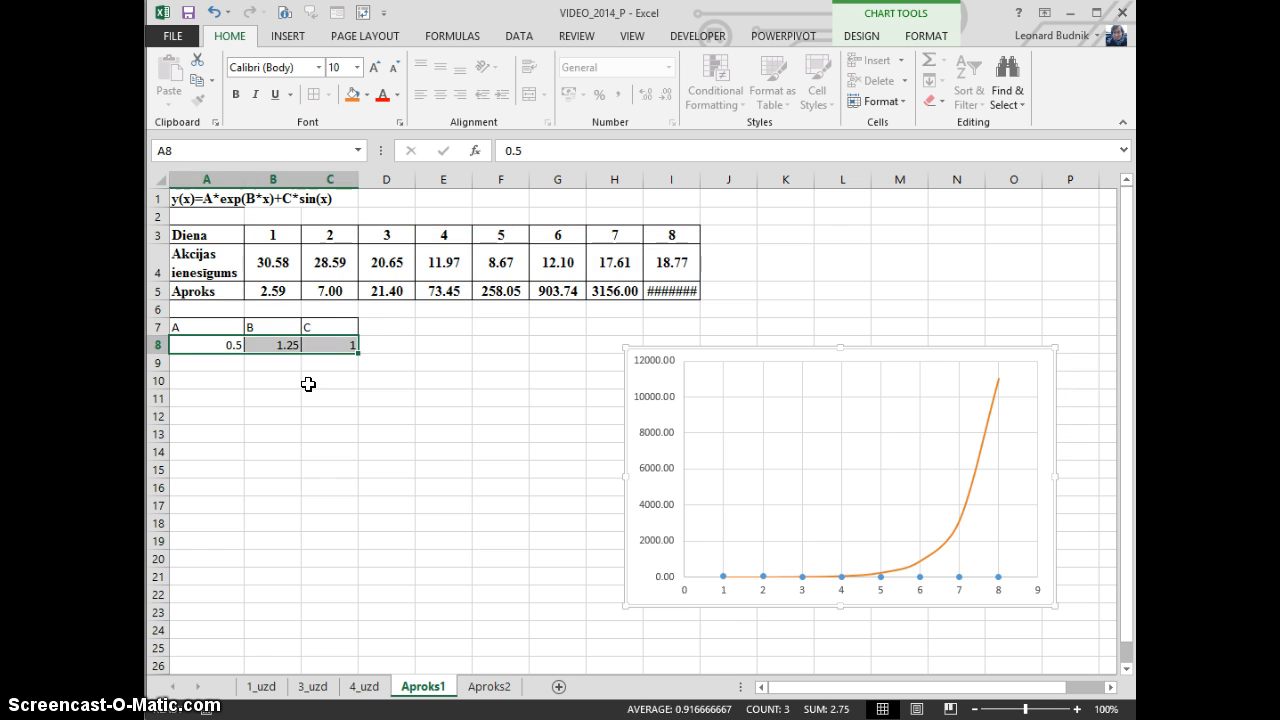
left_click(236, 343)
left_click(280, 343)
left_click(329, 343)
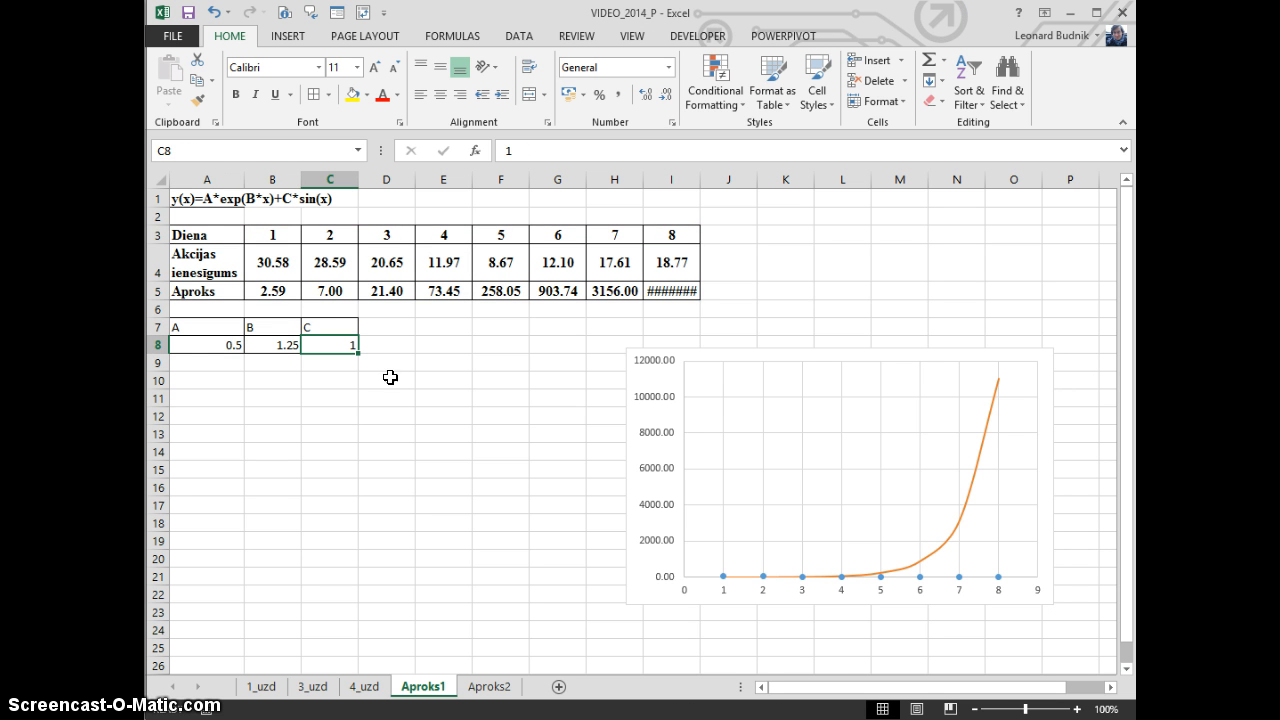
left_click(474, 360)
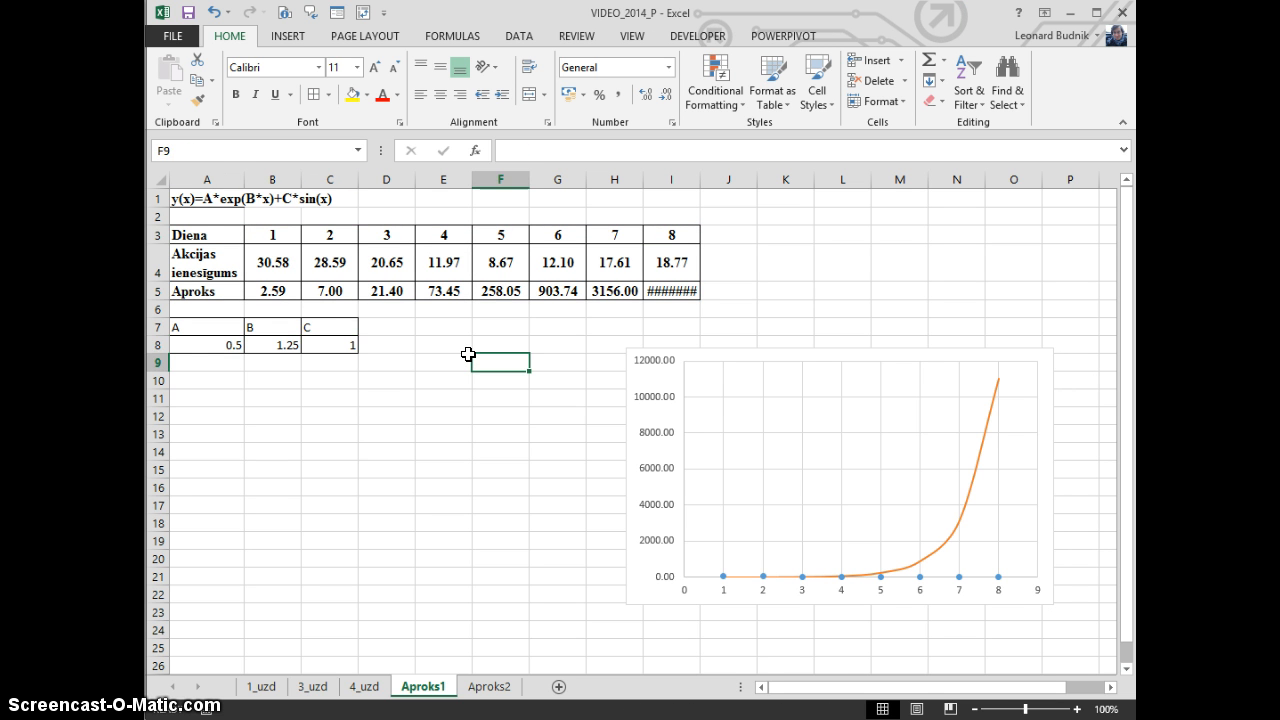
left_click_drag(263, 291, 675, 307)
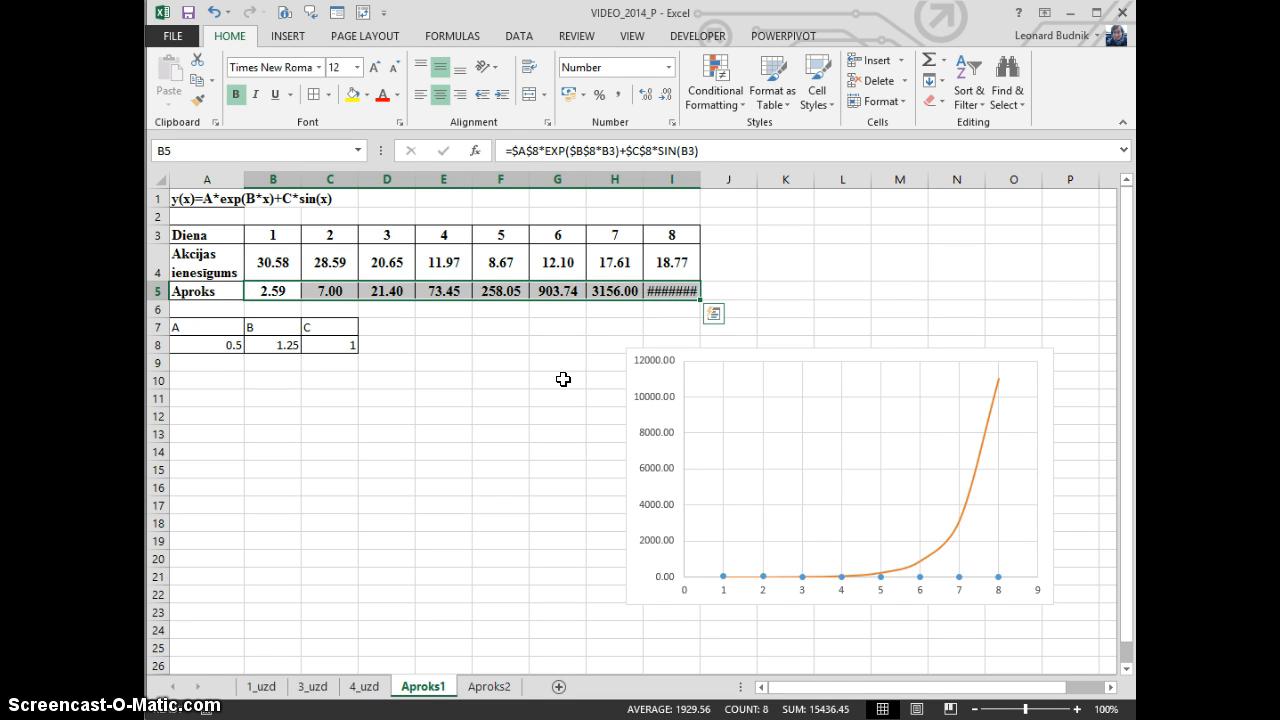
Move the coefficient table A7:C8 down two rows to A9:C10
left_click(563, 379)
left_click_drag(212, 328, 329, 383)
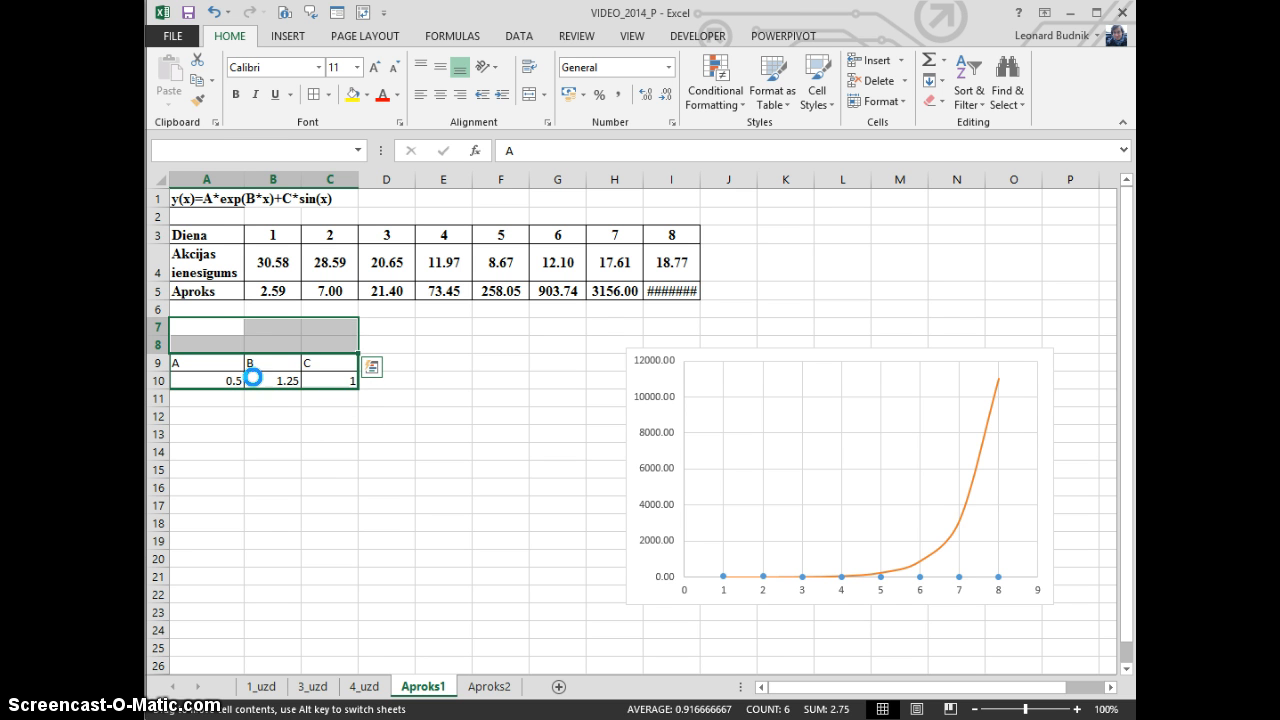
Label cell A6, below Aproks, as e^2
left_click(213, 308)
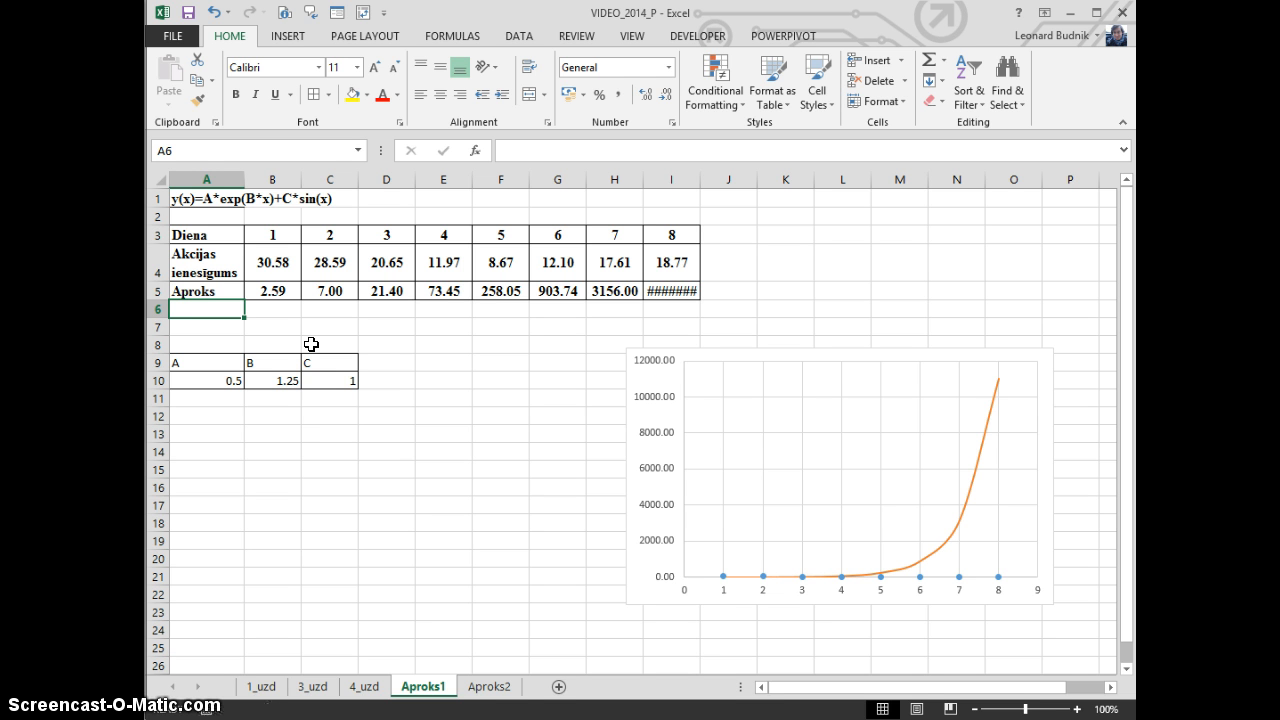
type("e")
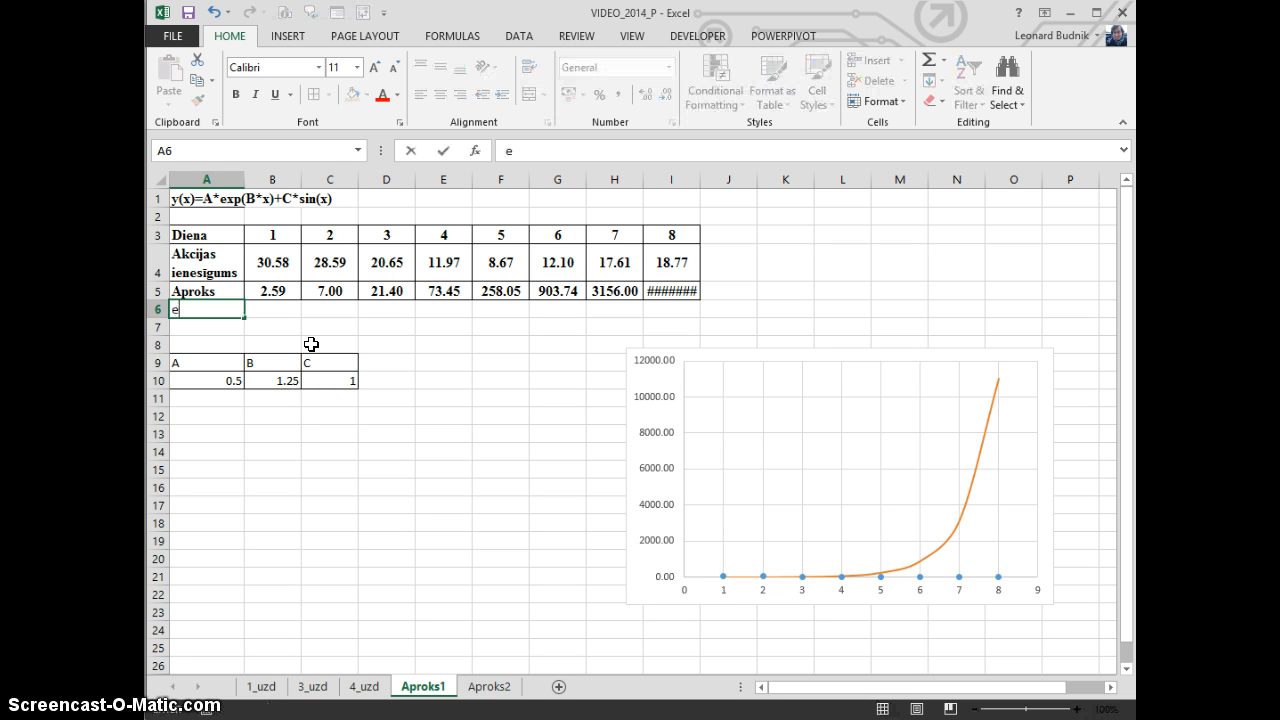
key("Return")
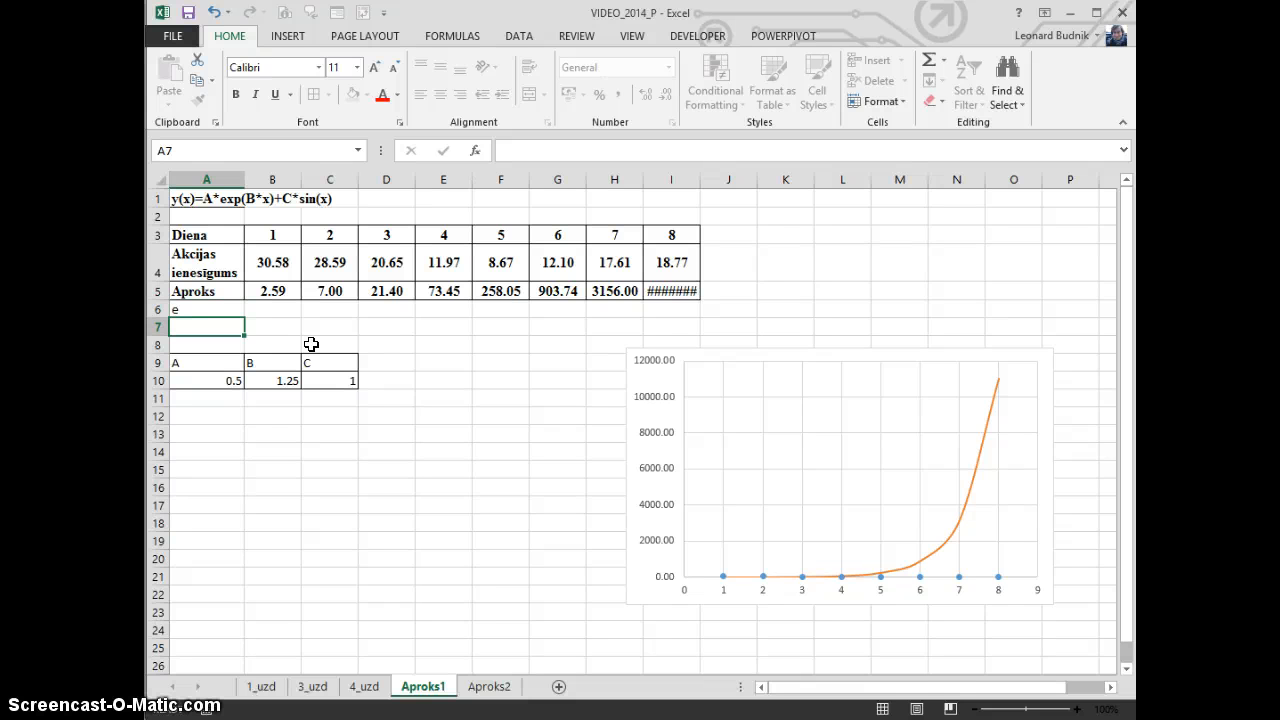
key("Up")
key("F2")
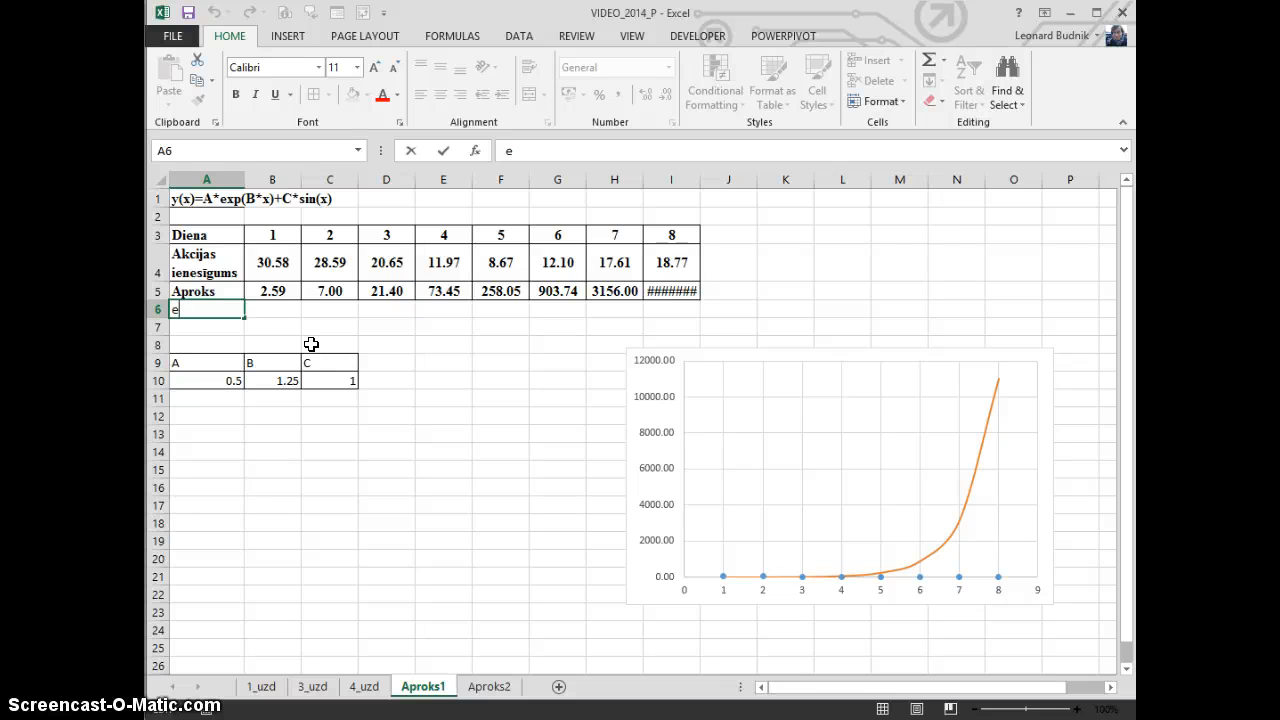
key("Return")
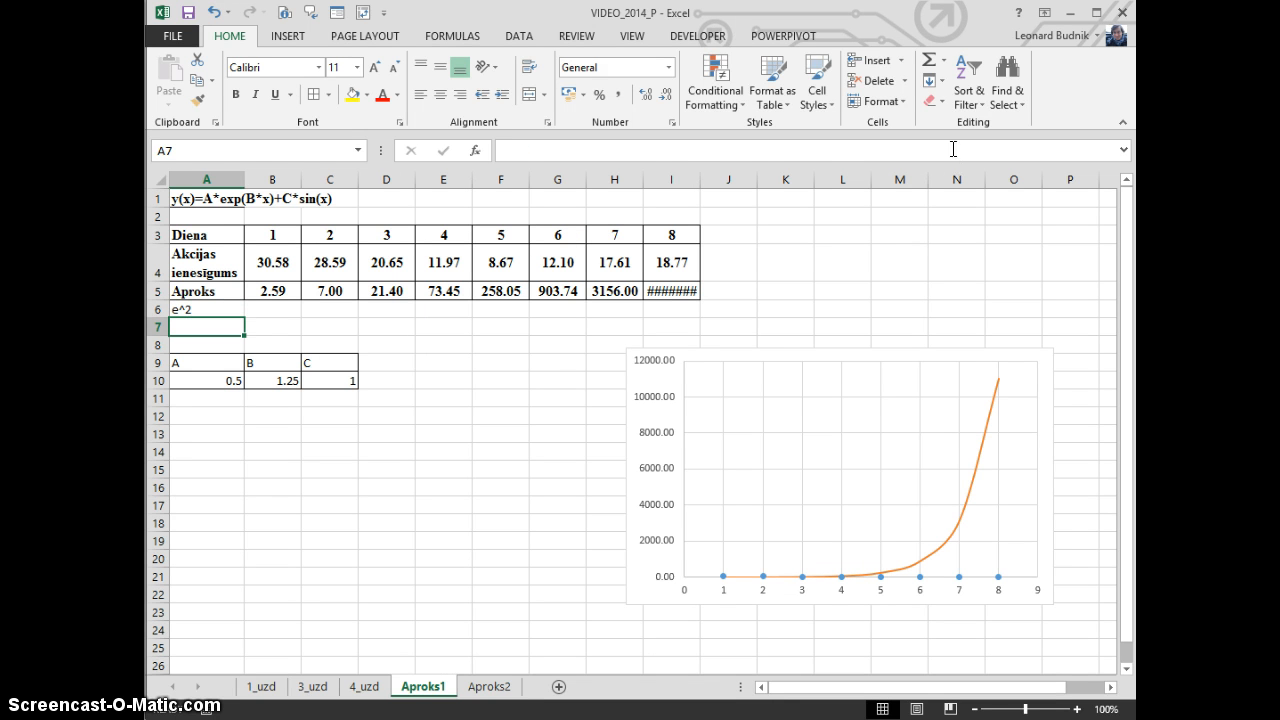
Switch to LD7.pdf in Adobe Reader, examine the SSR formula, and move its window off the worksheet
key("alt+Tab")
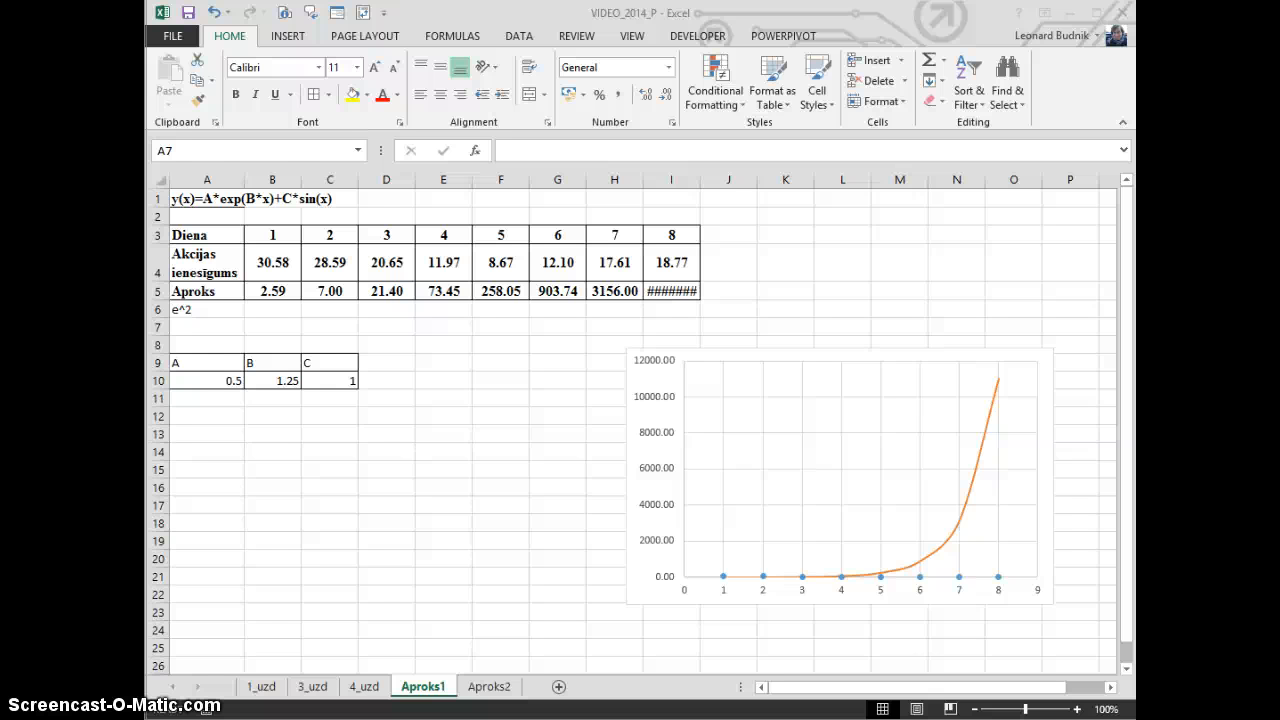
left_click_drag(1134, 240, 706, 89)
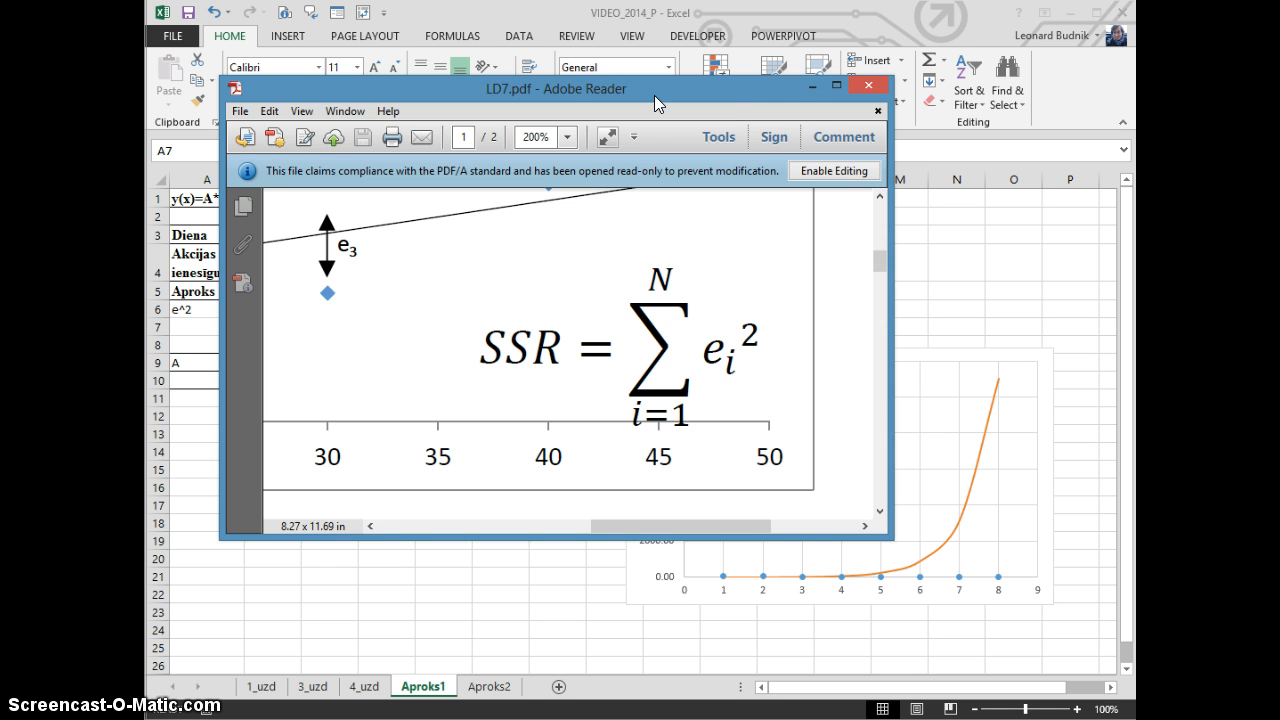
left_click_drag(655, 93, 1134, 110)
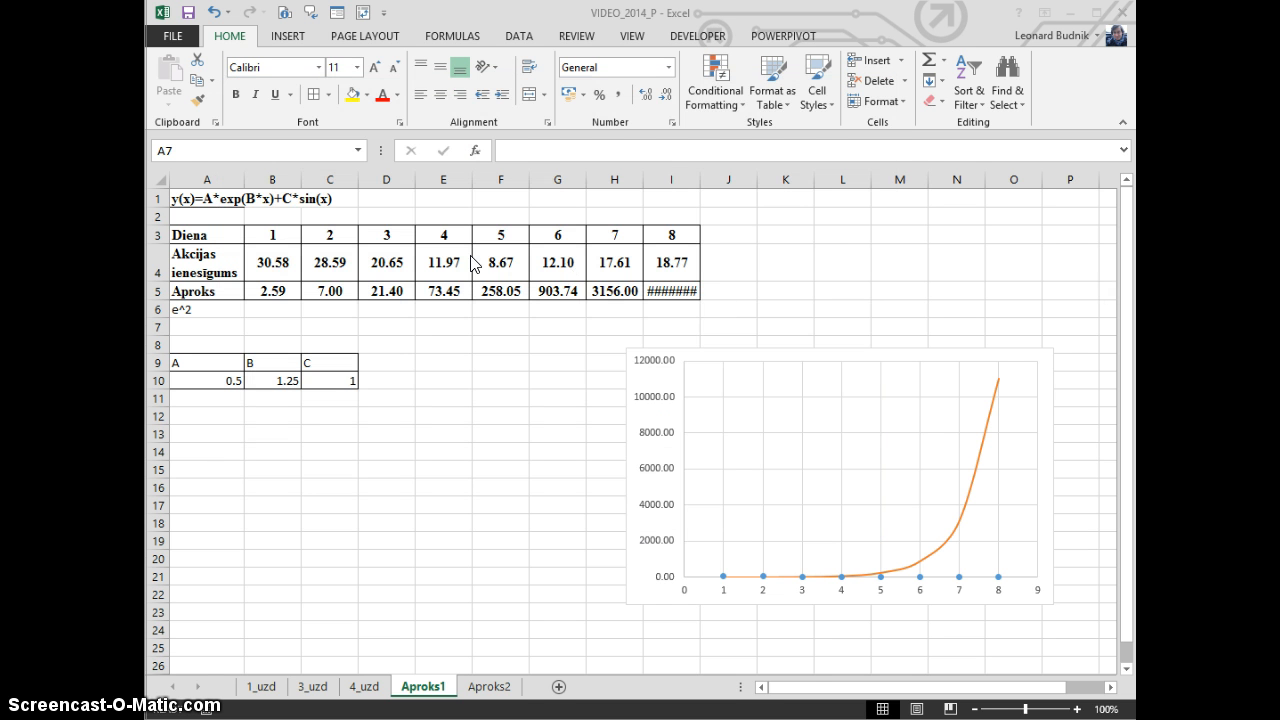
Enter the squared error formula =(B4-B5)^2 in cell B6
left_click(282, 258)
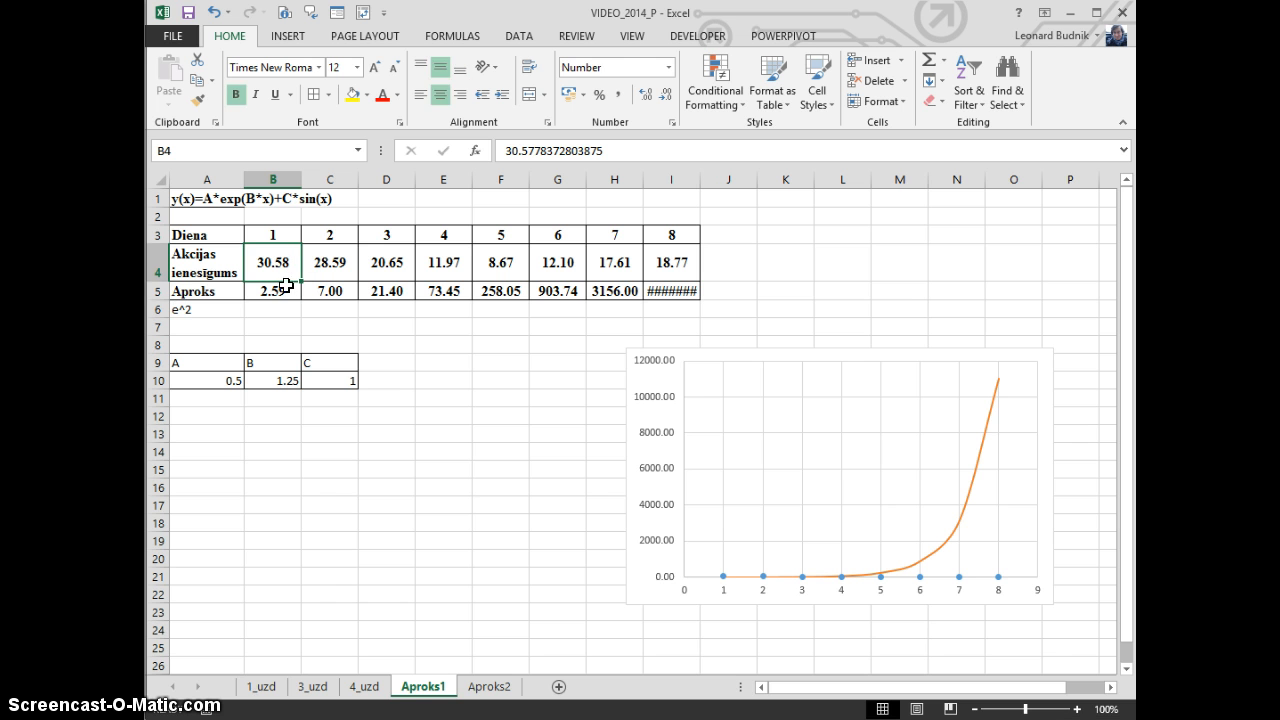
left_click(285, 288)
left_click(285, 309)
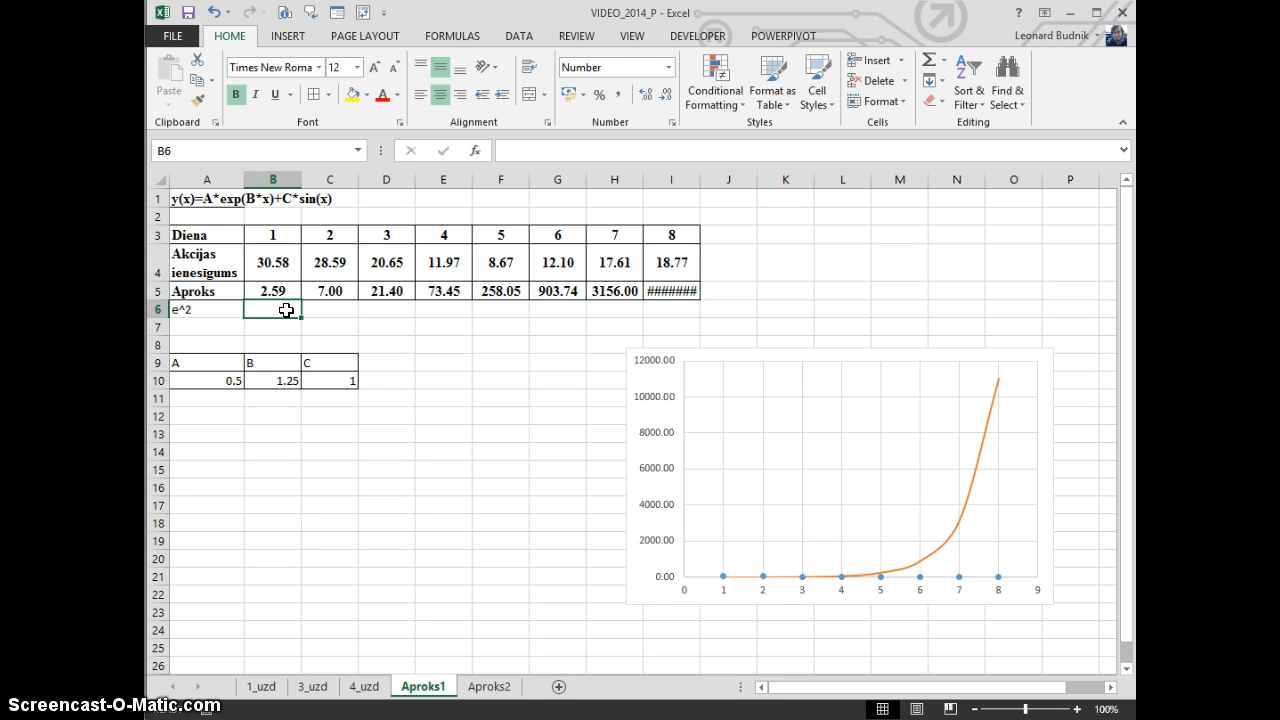
type("=")
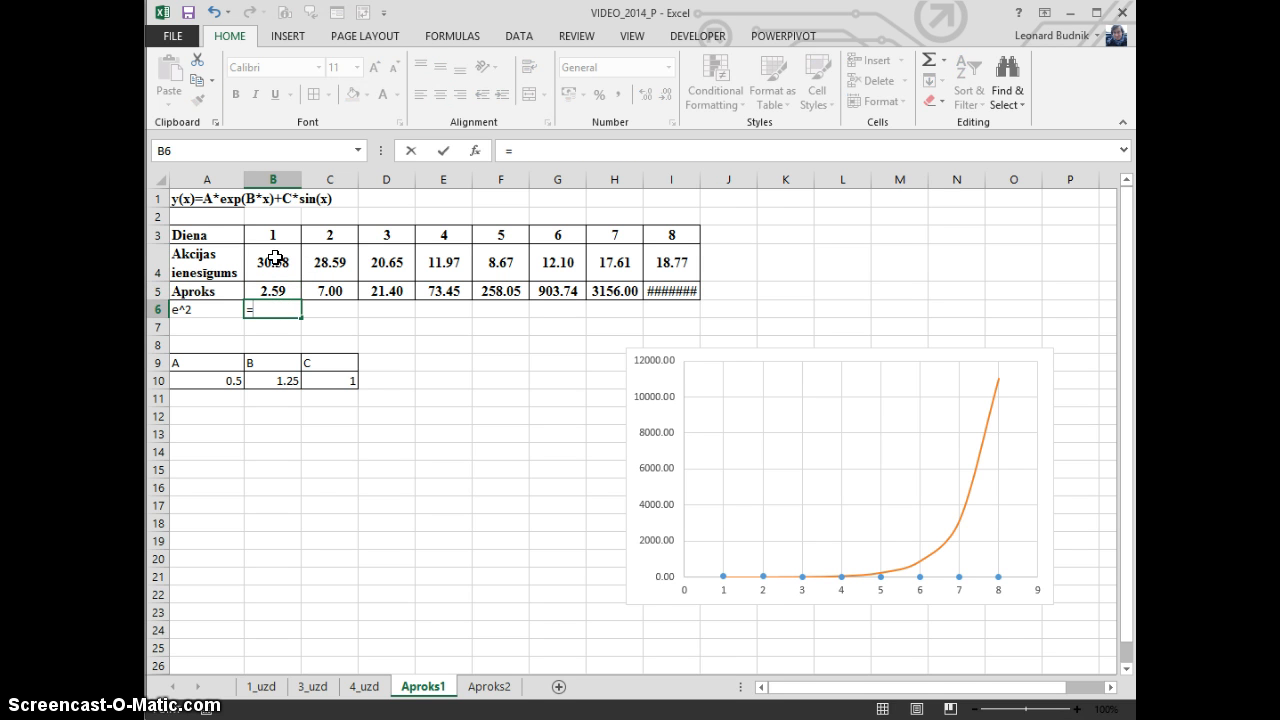
left_click(275, 258)
type("-")
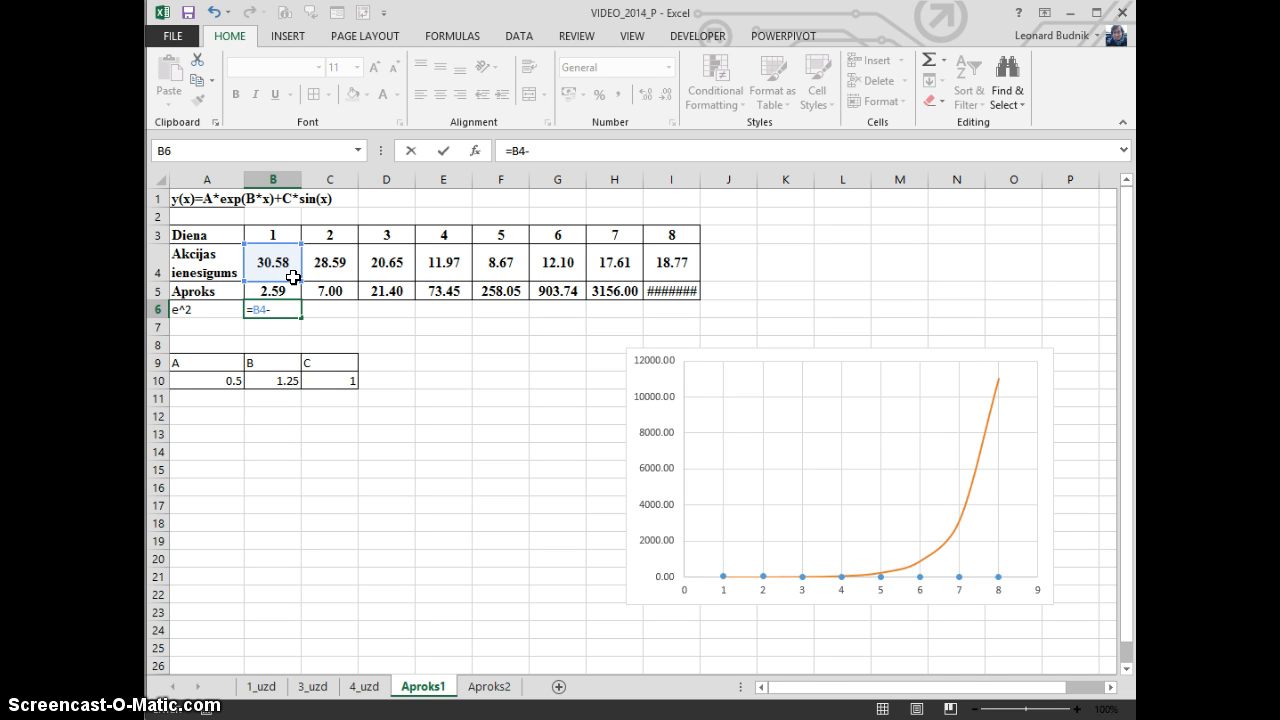
left_click(293, 285)
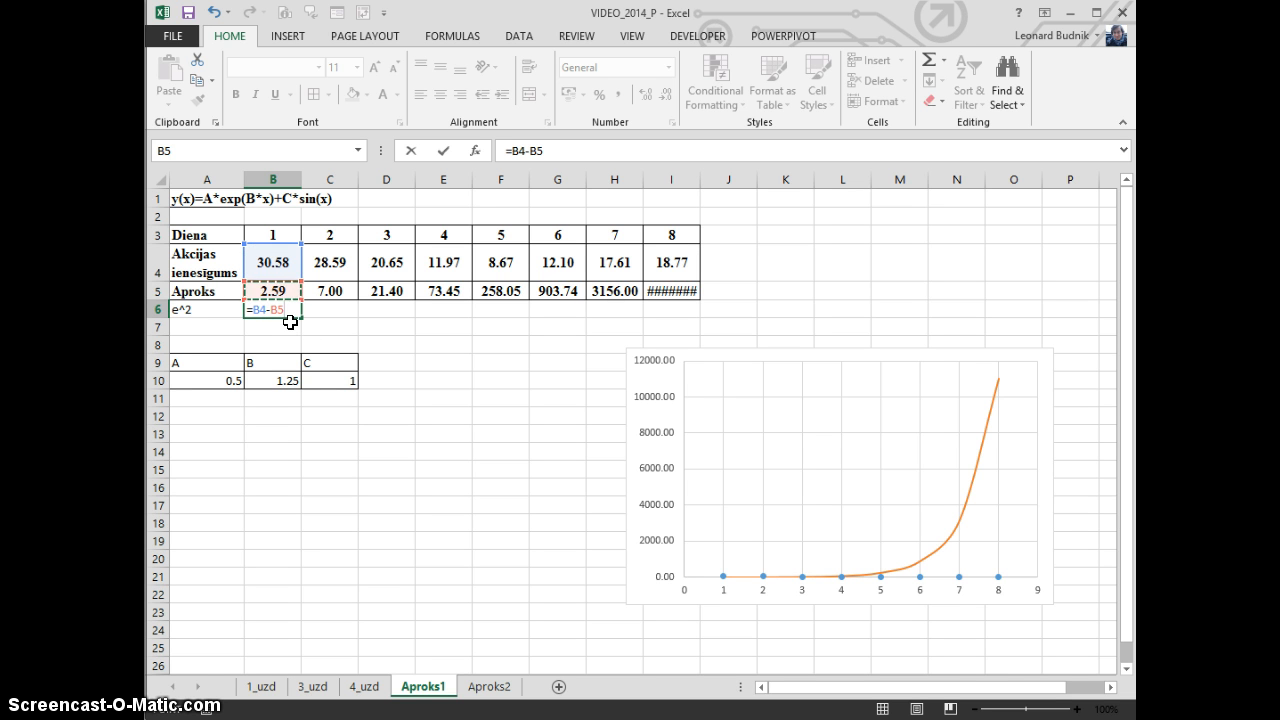
type(")")
type("(")
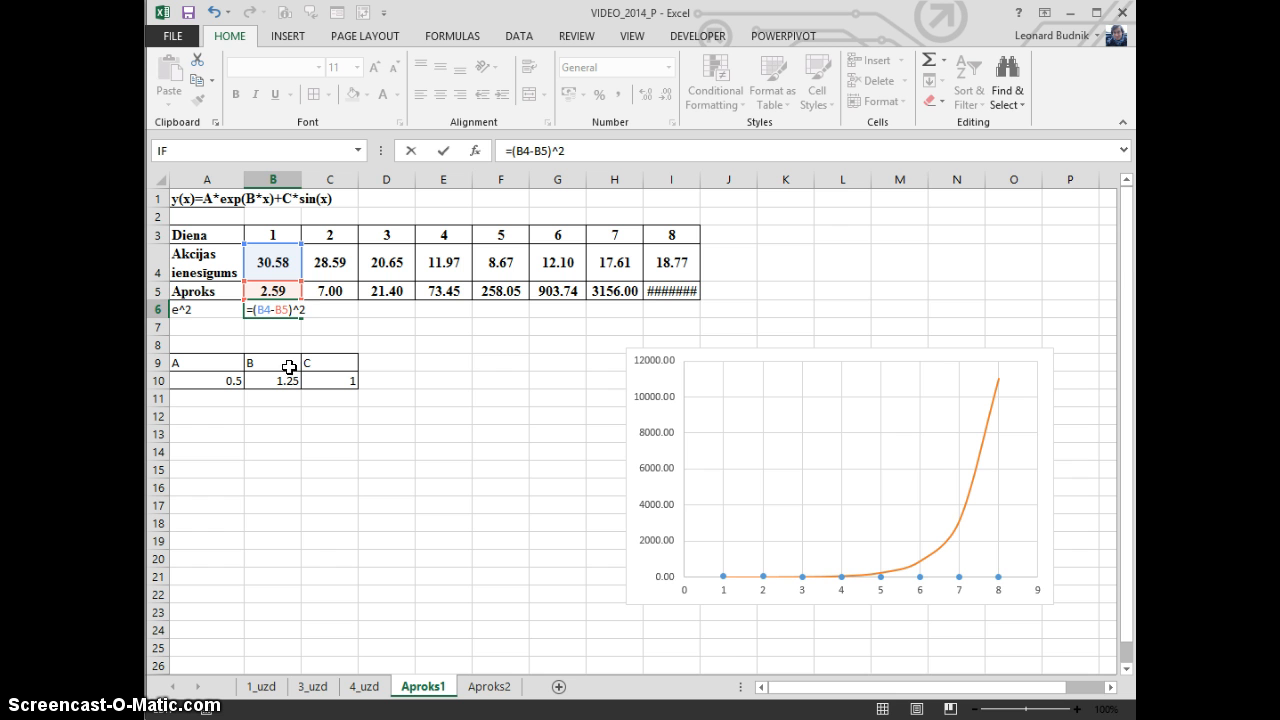
key("Return")
Fill the squared error formula from B6 across the row to I6
left_click(271, 312)
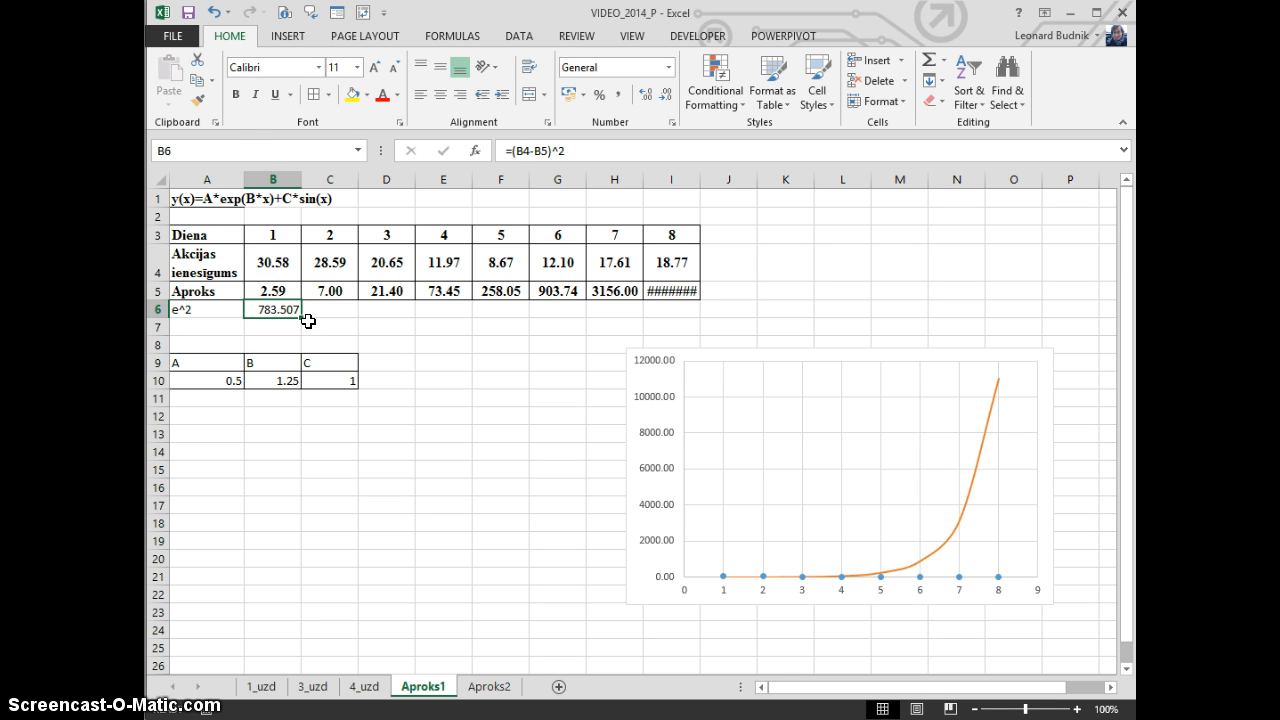
left_click_drag(302, 317, 680, 315)
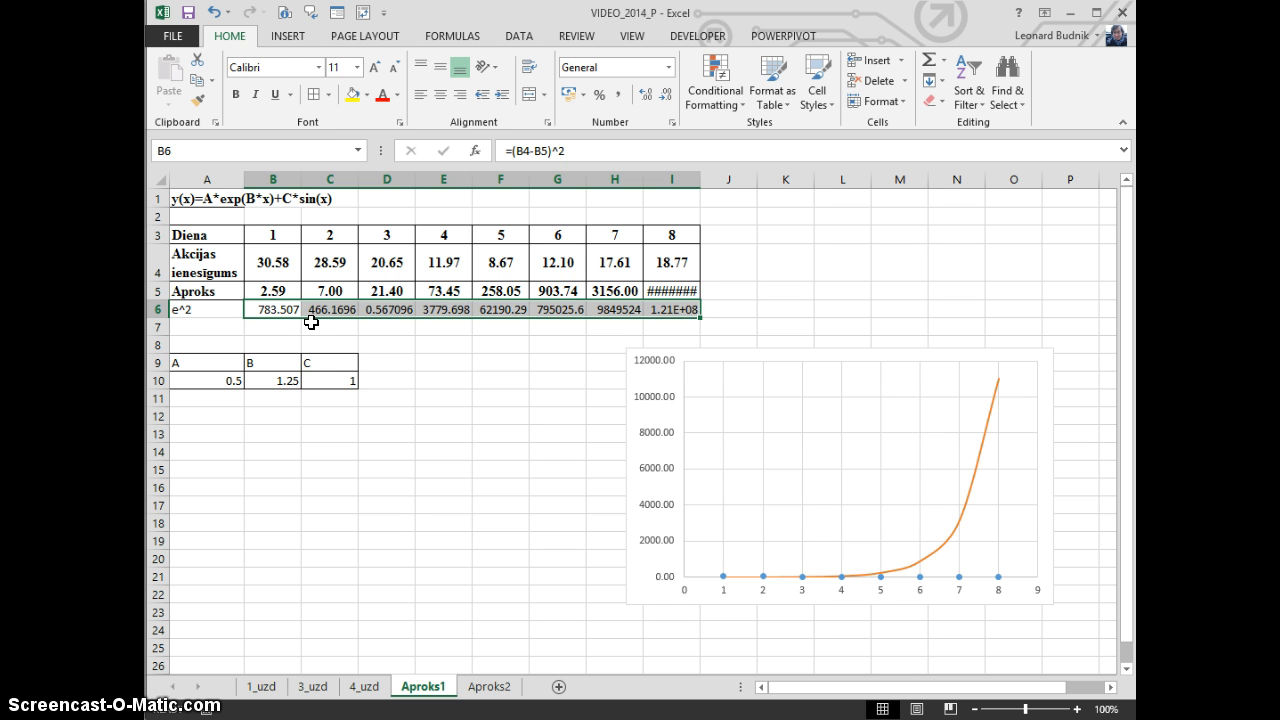
left_click(334, 238)
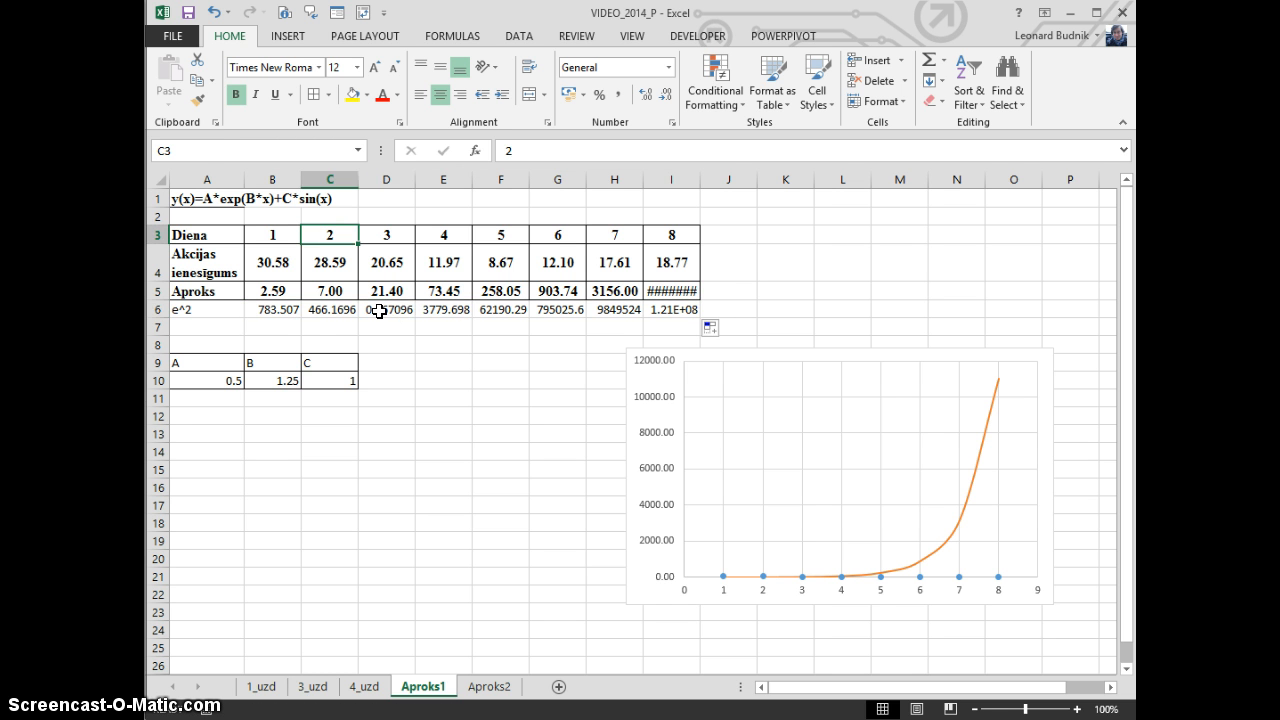
left_click(380, 311)
left_click(442, 312)
left_click(457, 344)
Copy the formatting of the Aproks row A5:I5 onto the e^2 row A6:I6
left_click_drag(209, 290, 645, 291)
left_click_drag(212, 290, 670, 290)
left_click(197, 99)
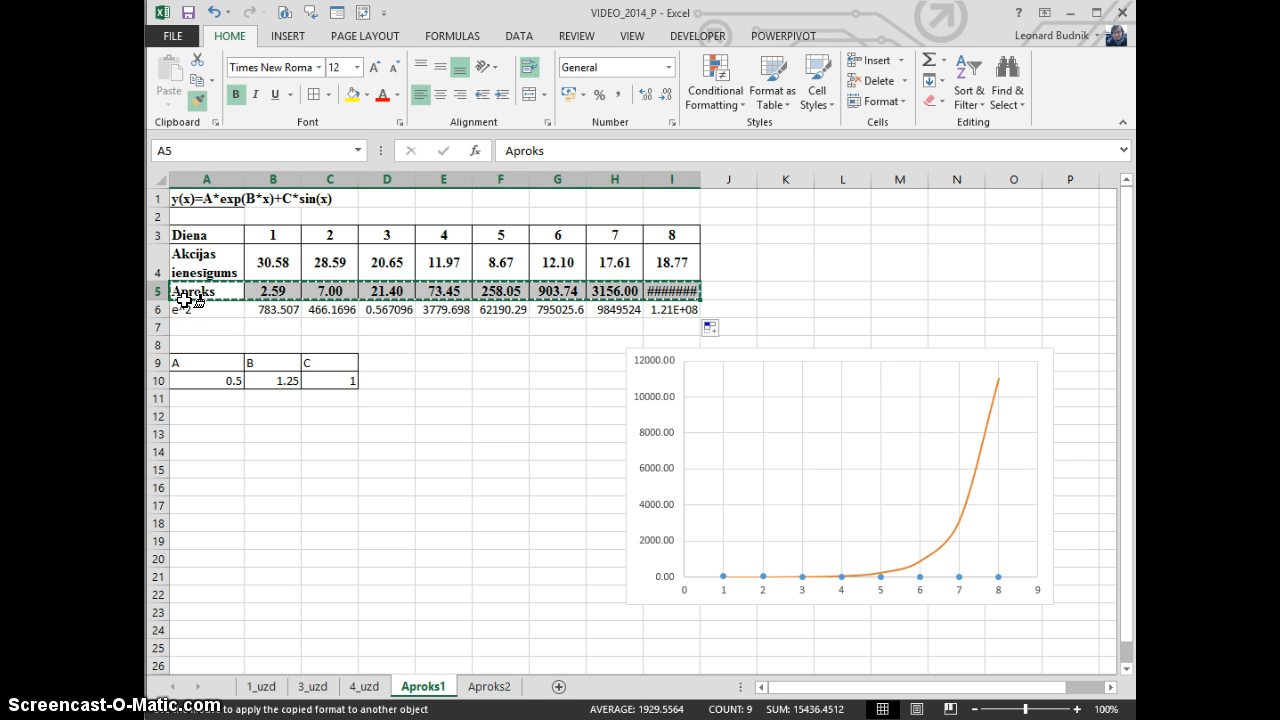
left_click(187, 300)
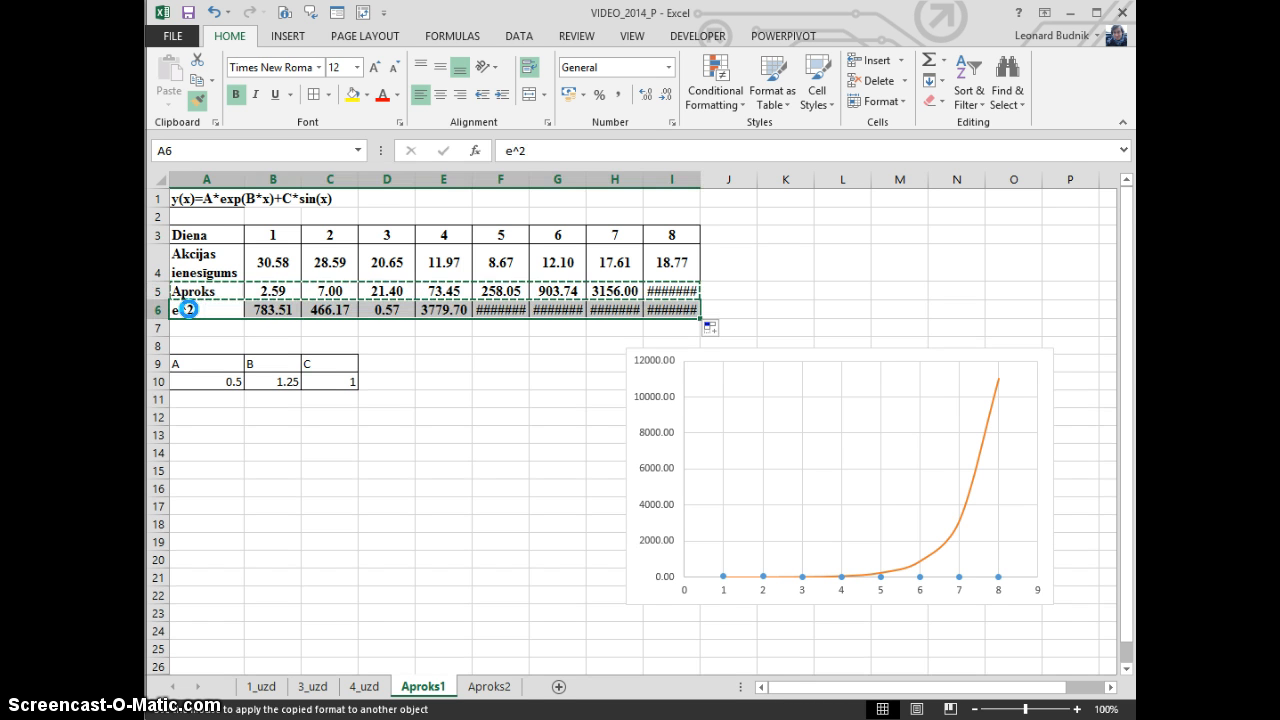
left_click(860, 274)
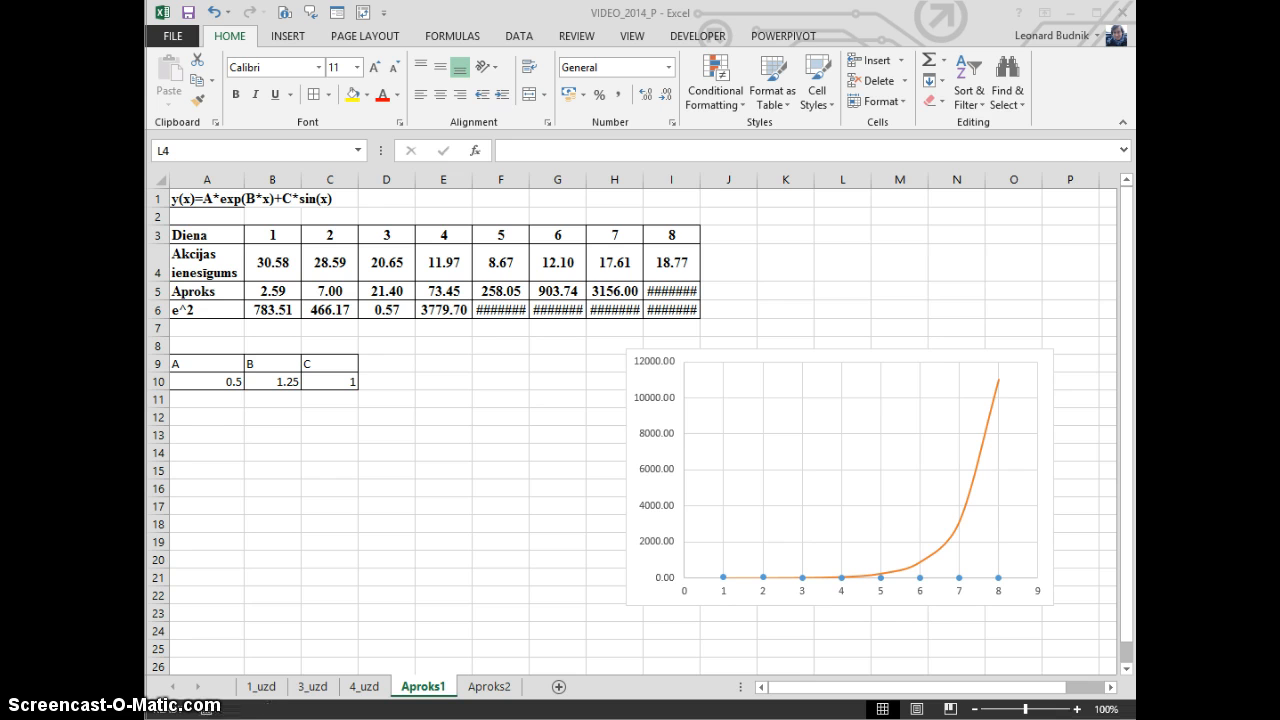
Consult the SSR formula in LD7.pdf in Adobe Reader, and total the squared errors with =SUM(B6:I6) in cell J6
left_click_drag(788, 98, 832, 87)
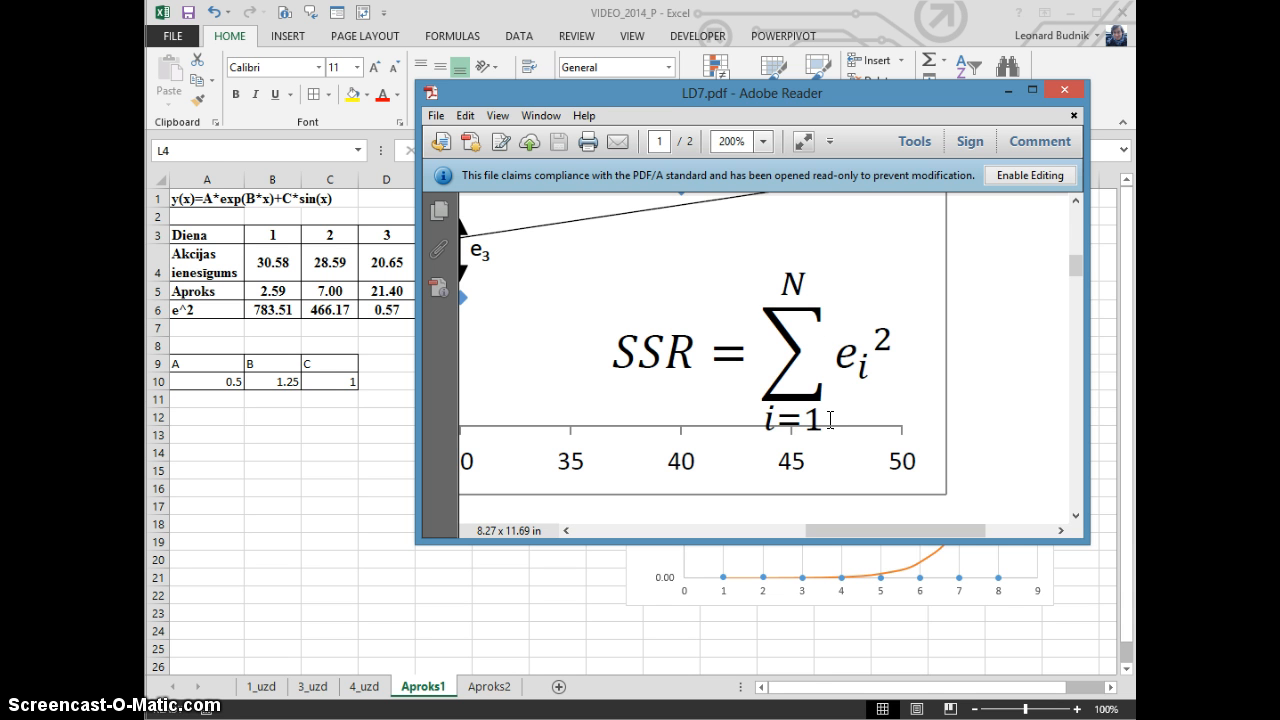
left_click_drag(755, 92, 146, 92)
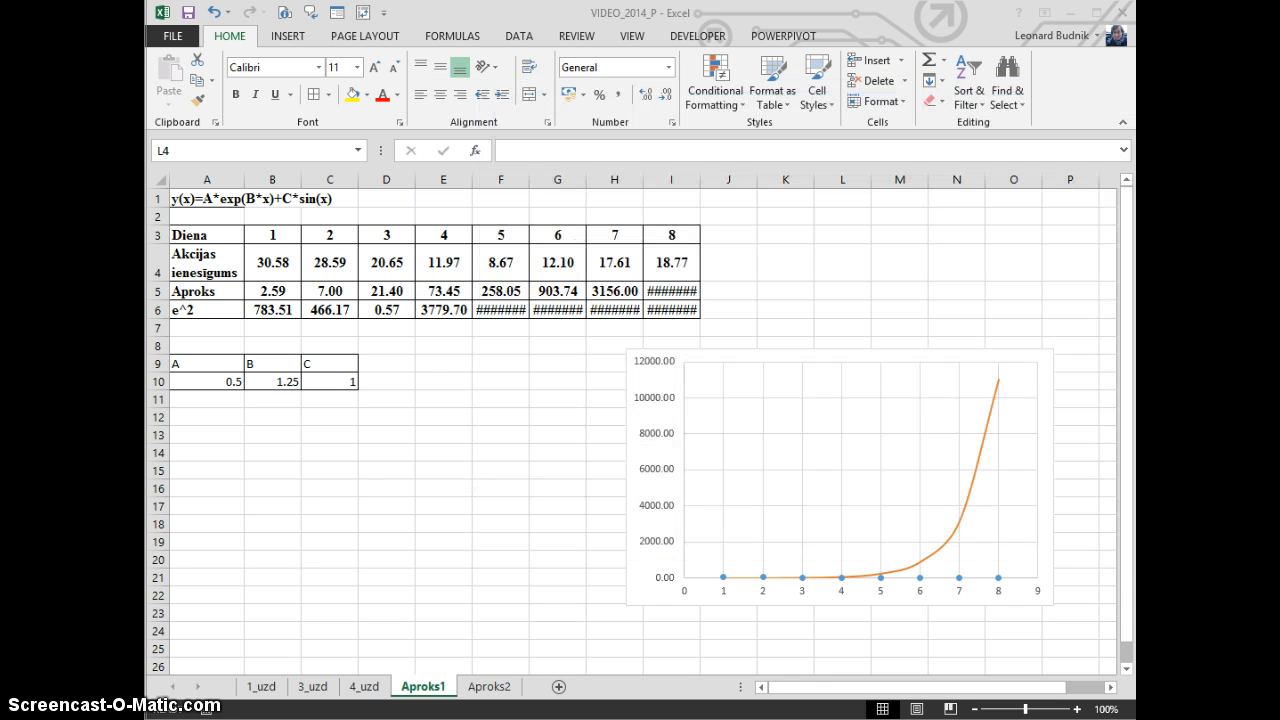
left_click(730, 307)
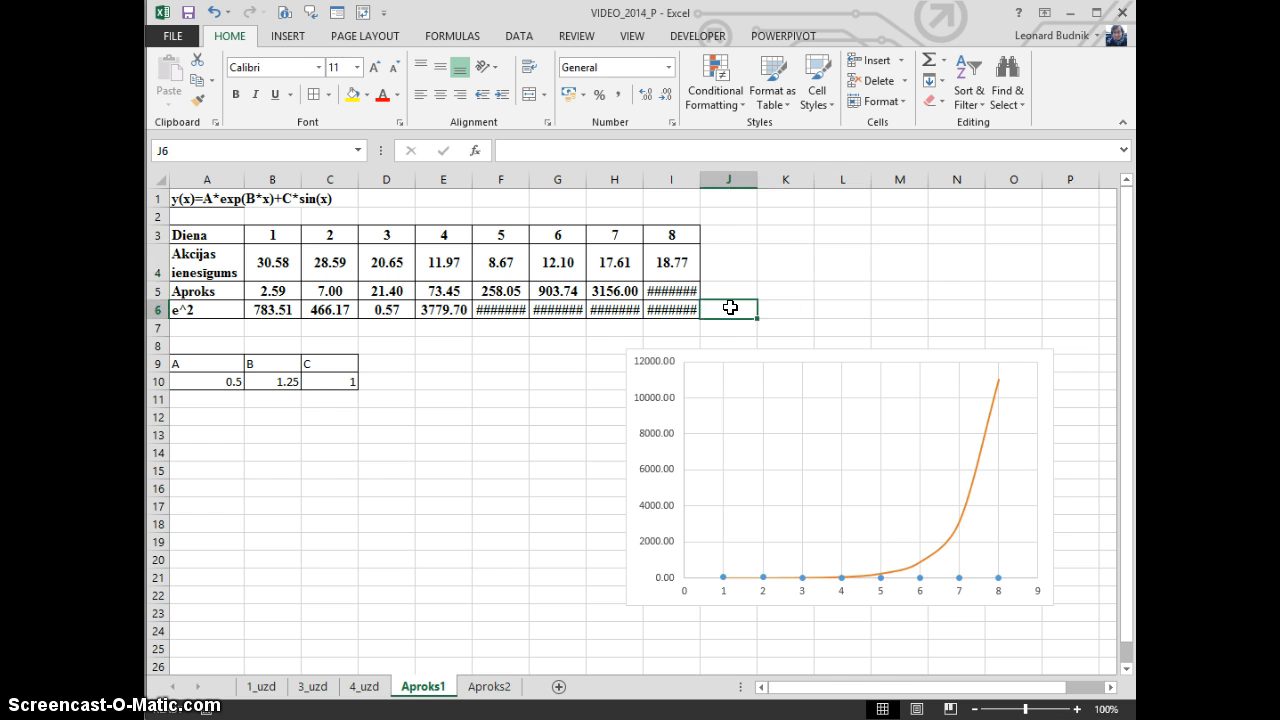
key("alt+equal")
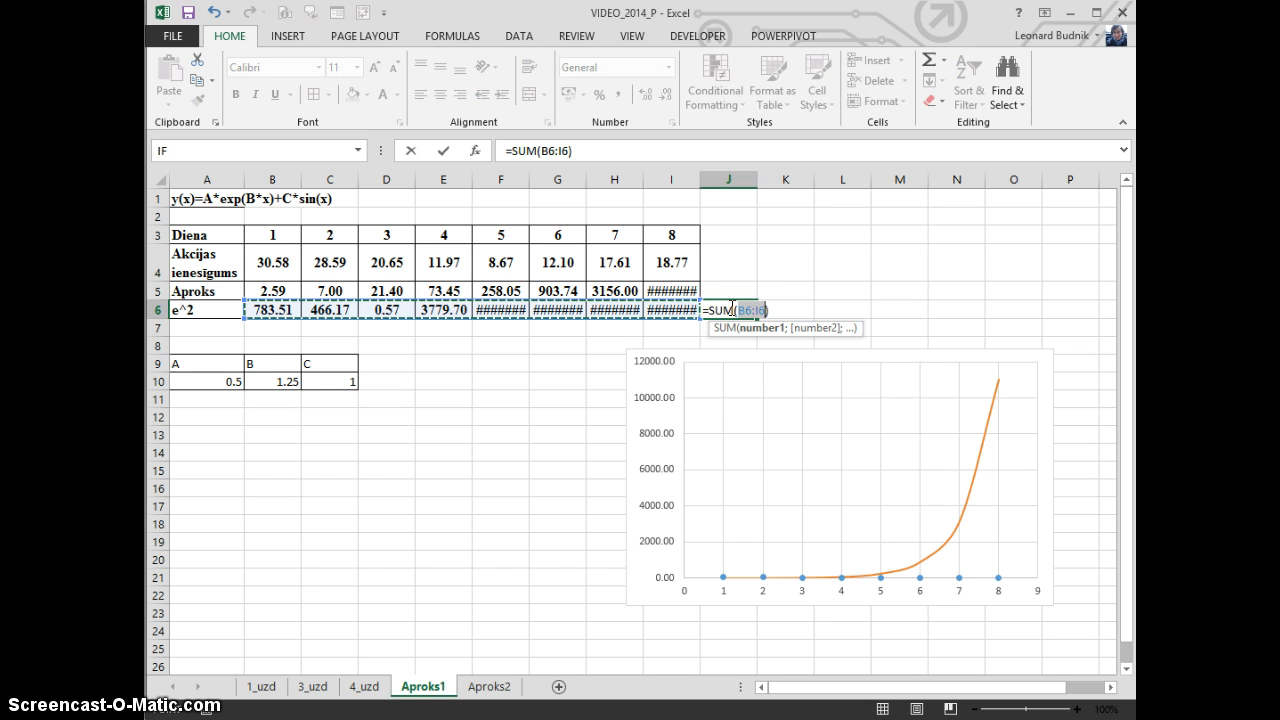
key("Return")
left_click(726, 308)
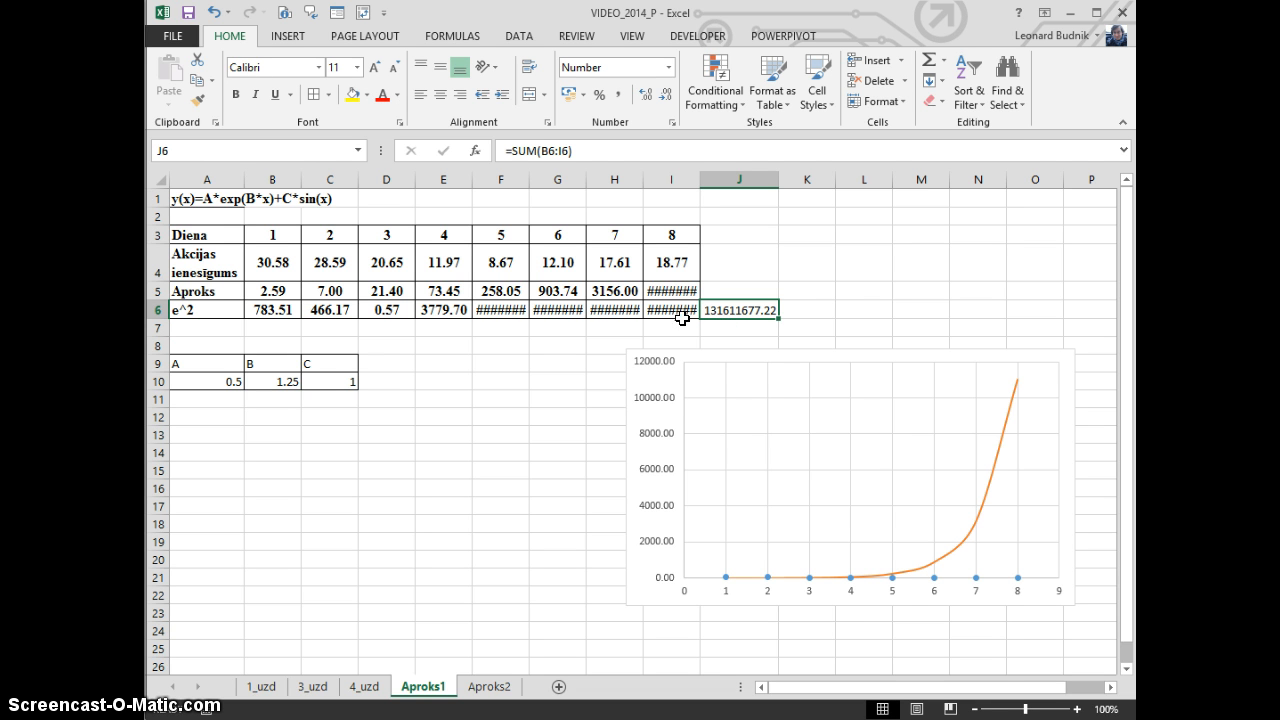
Widen column I slightly and review the coefficients in A10:C10 and the sum in J6
left_click_drag(700, 179, 712, 179)
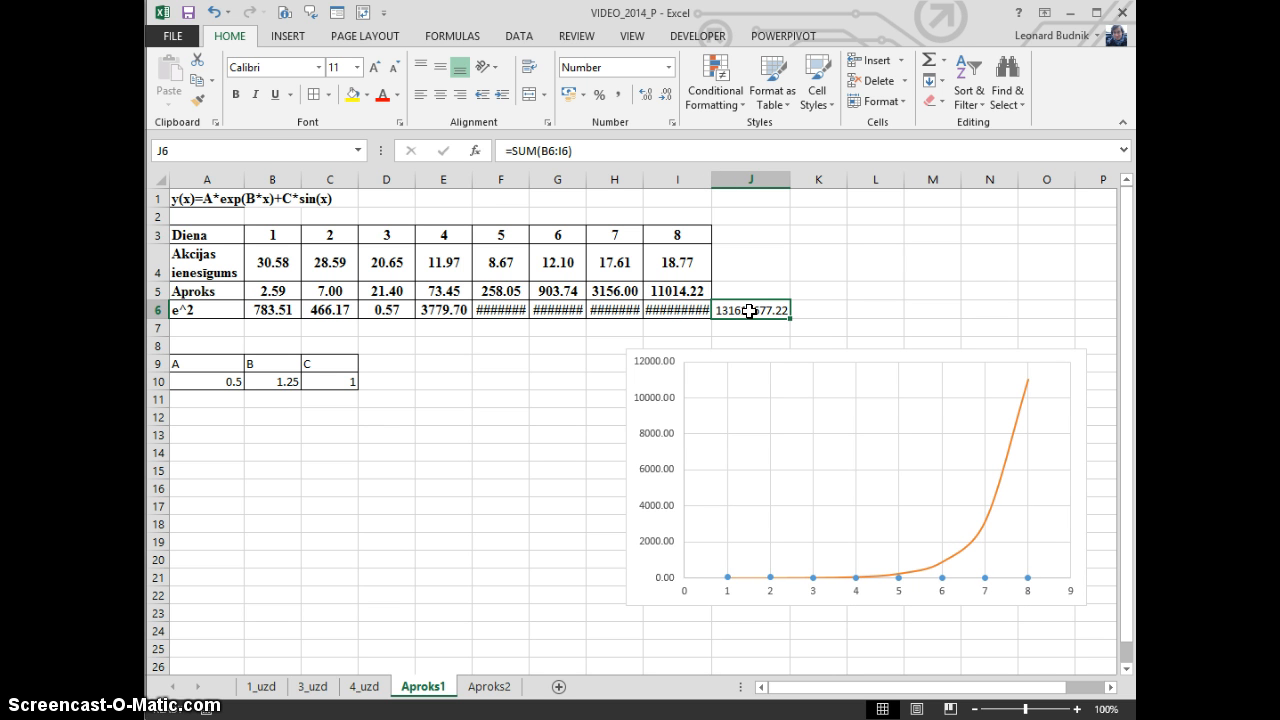
left_click_drag(225, 382, 355, 391)
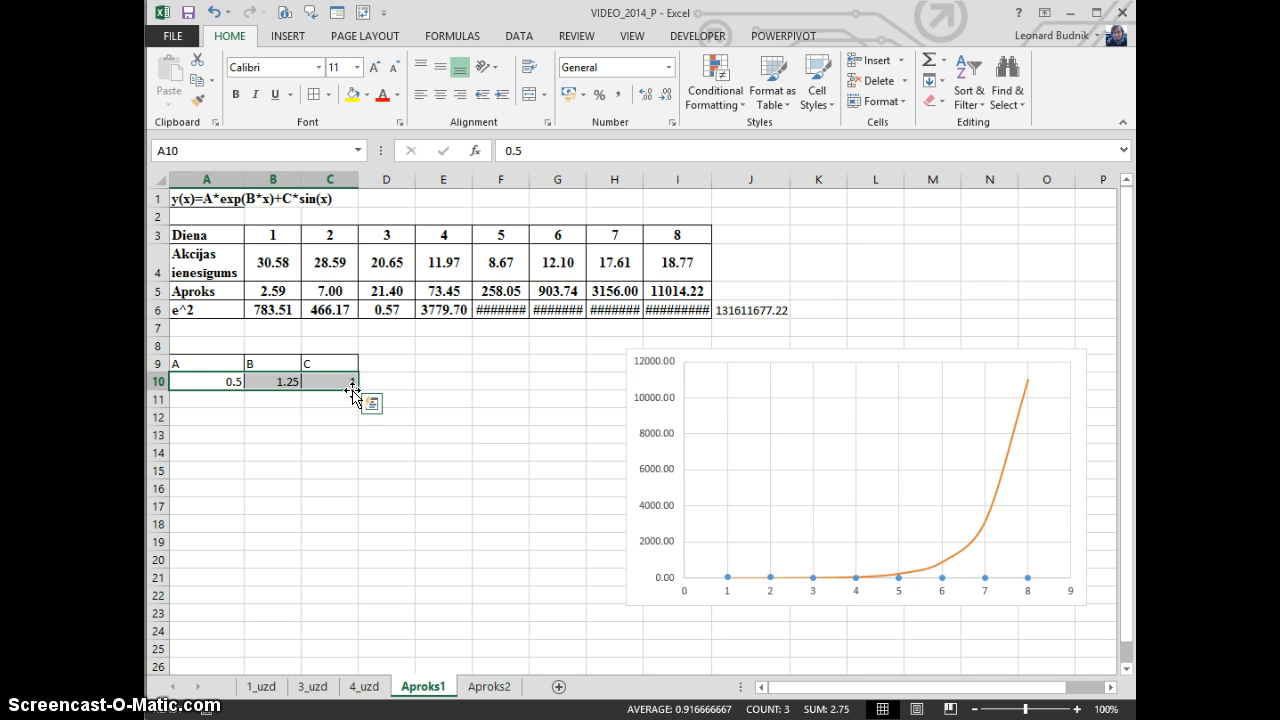
left_click(337, 382)
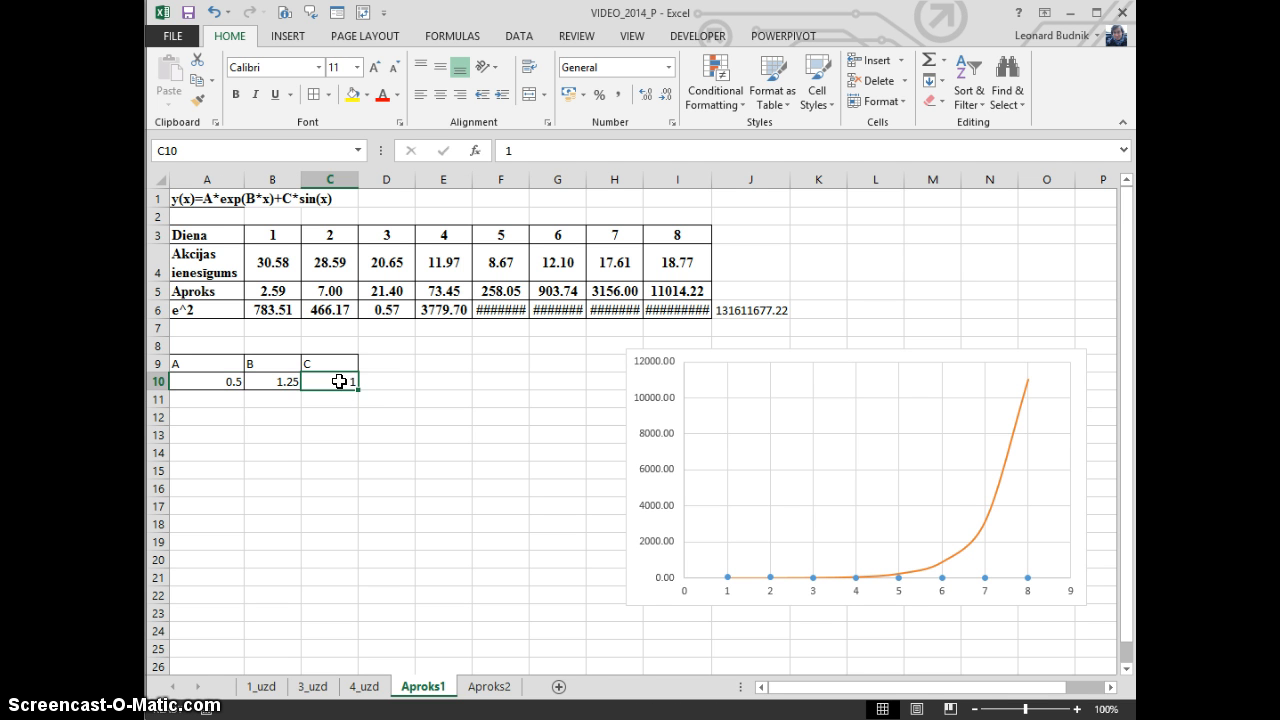
left_click(722, 313)
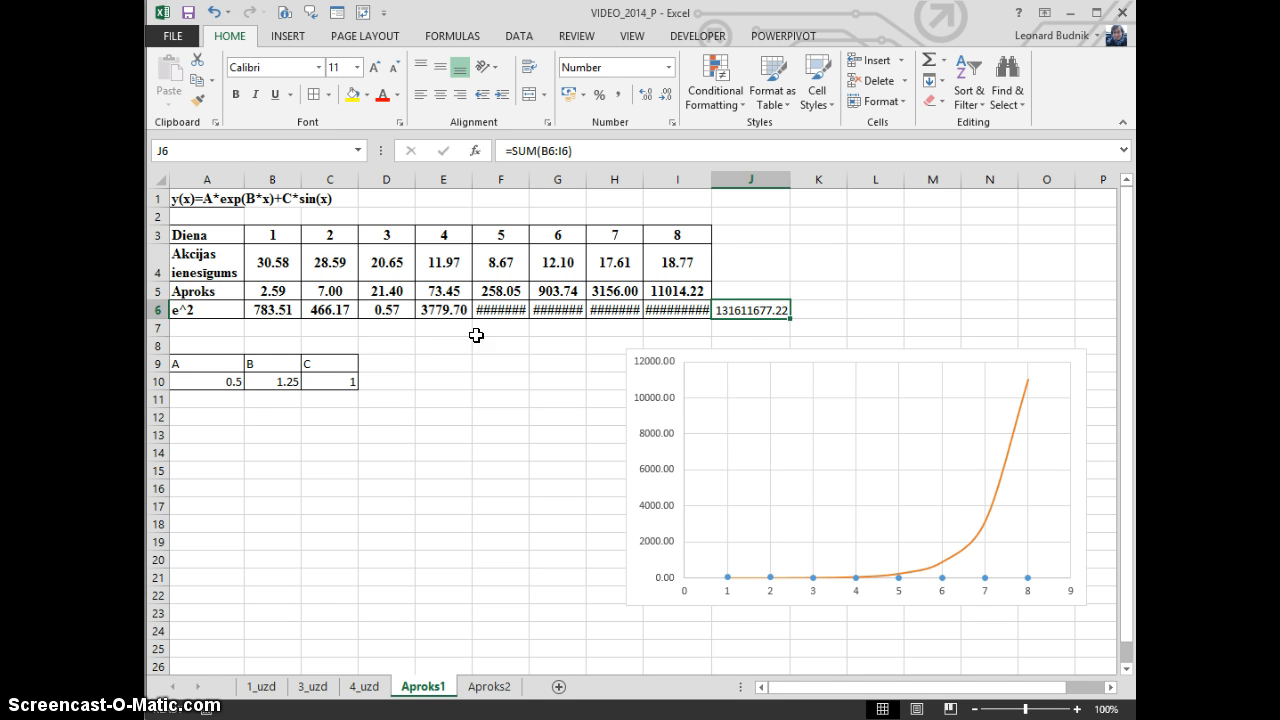
Set coefficient A in cell A10 to -0.265 and check its effect on the sum in J6
left_click(222, 379)
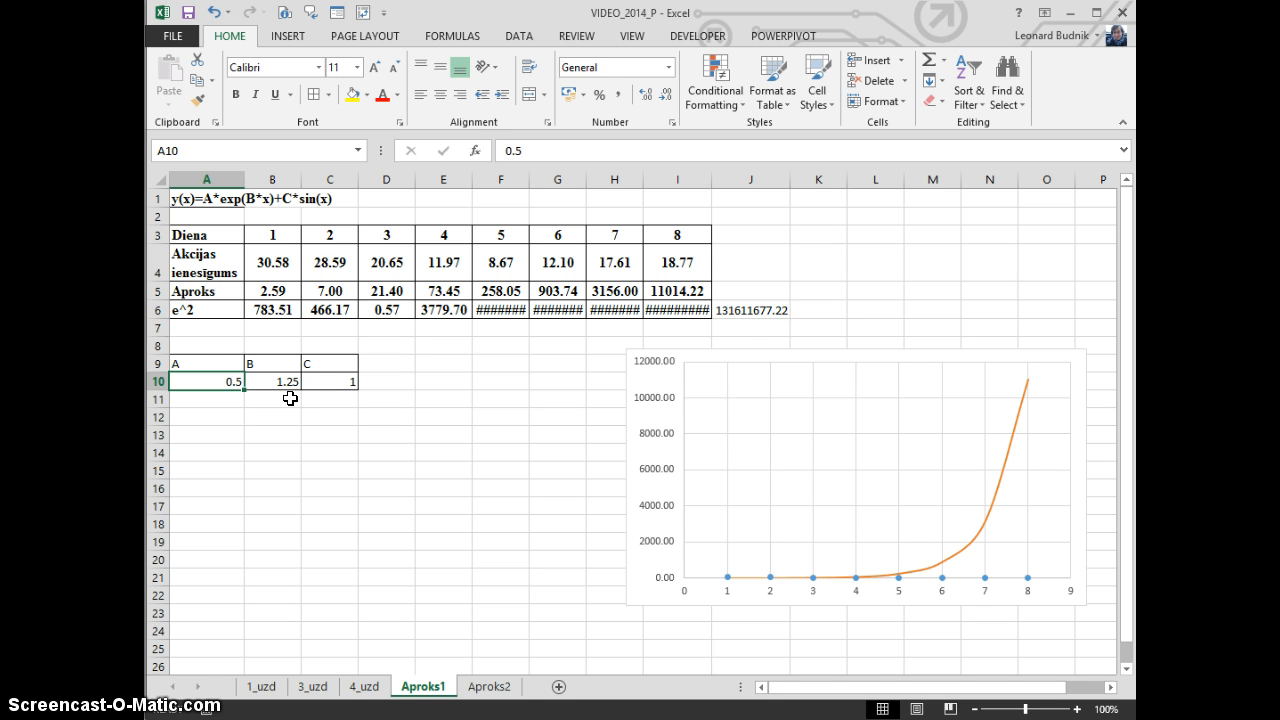
type("-2")
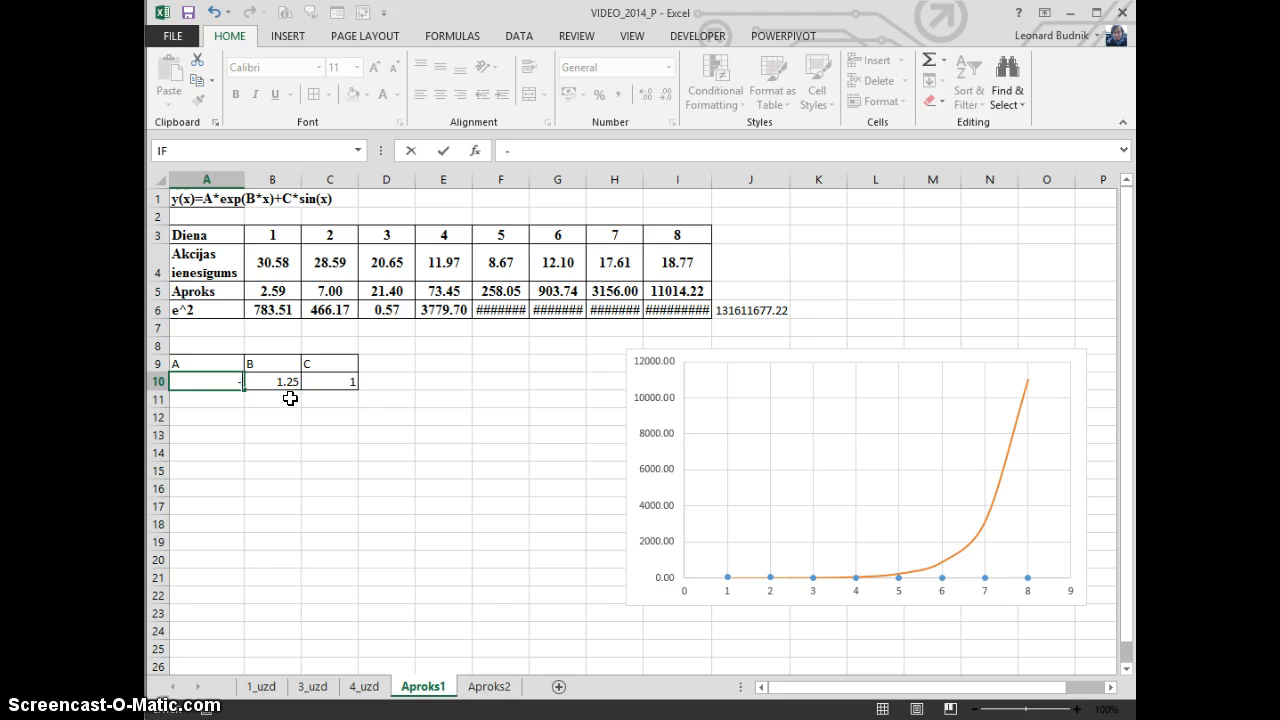
key("Return")
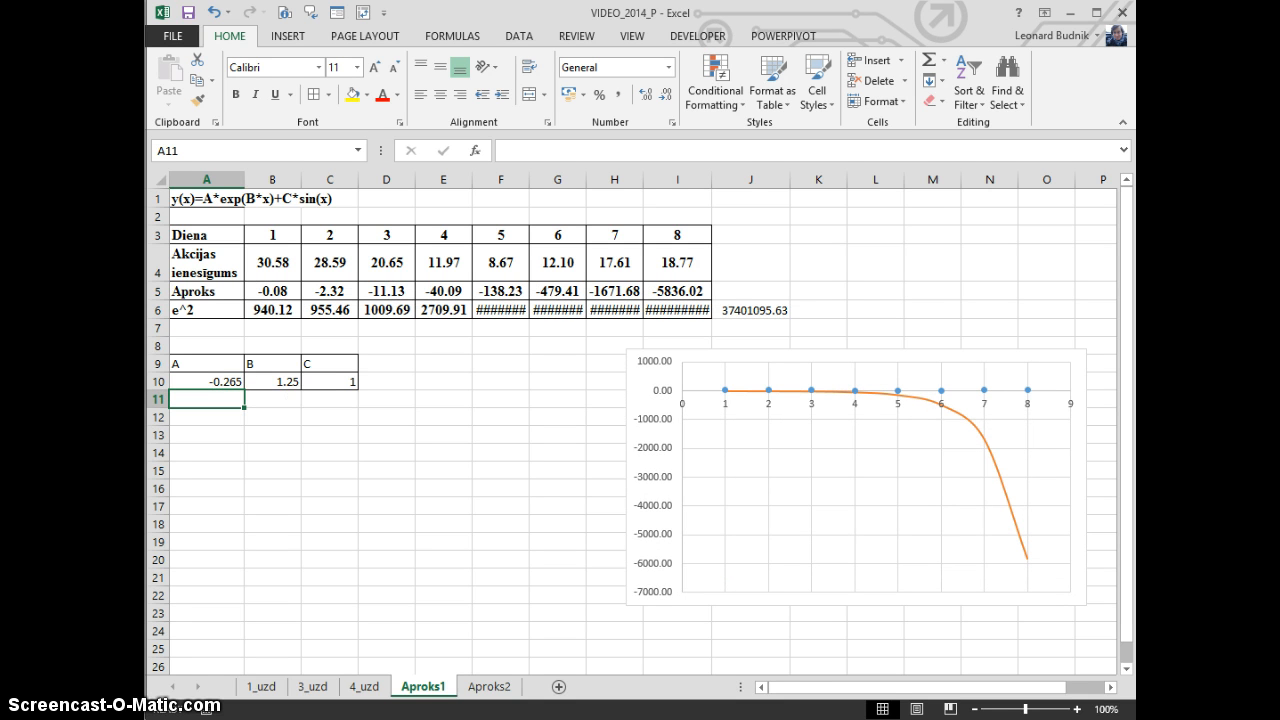
left_click(743, 310)
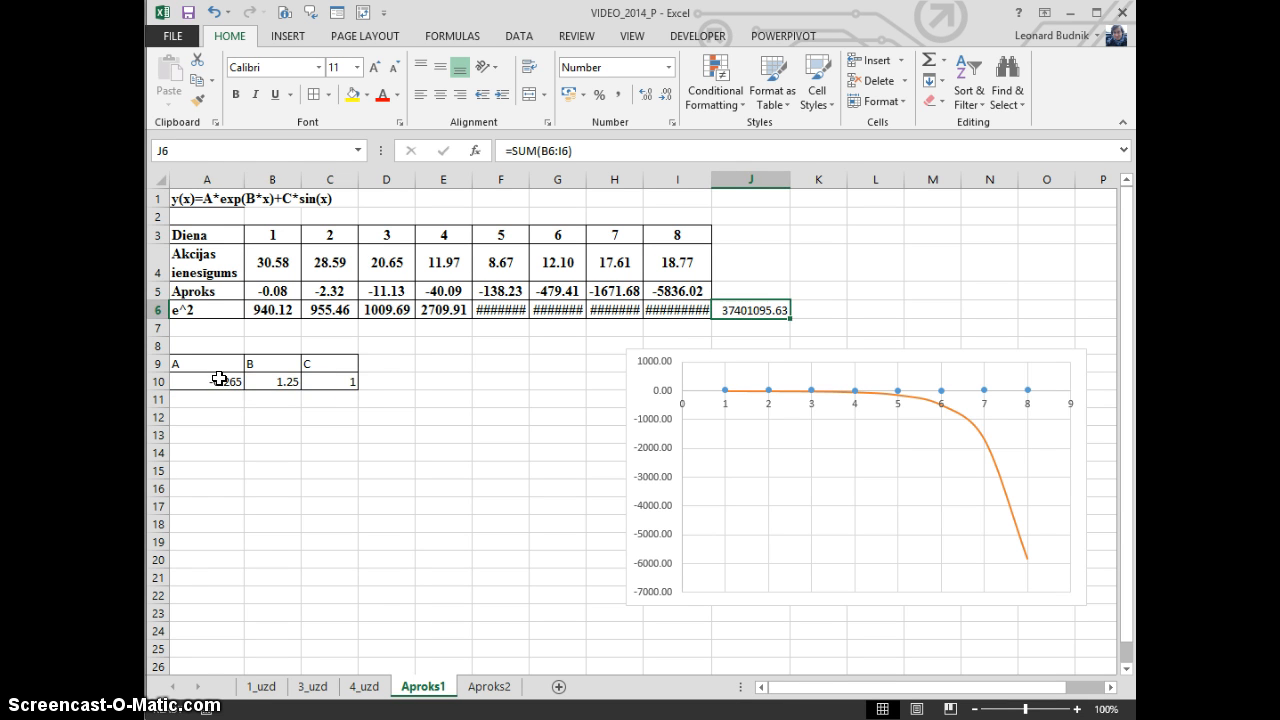
left_click_drag(215, 379, 314, 380)
left_click_drag(212, 381, 307, 382)
Highlight the sum of squared errors in cell J6 with a dark red fill and white text
left_click(760, 308)
left_click(368, 96)
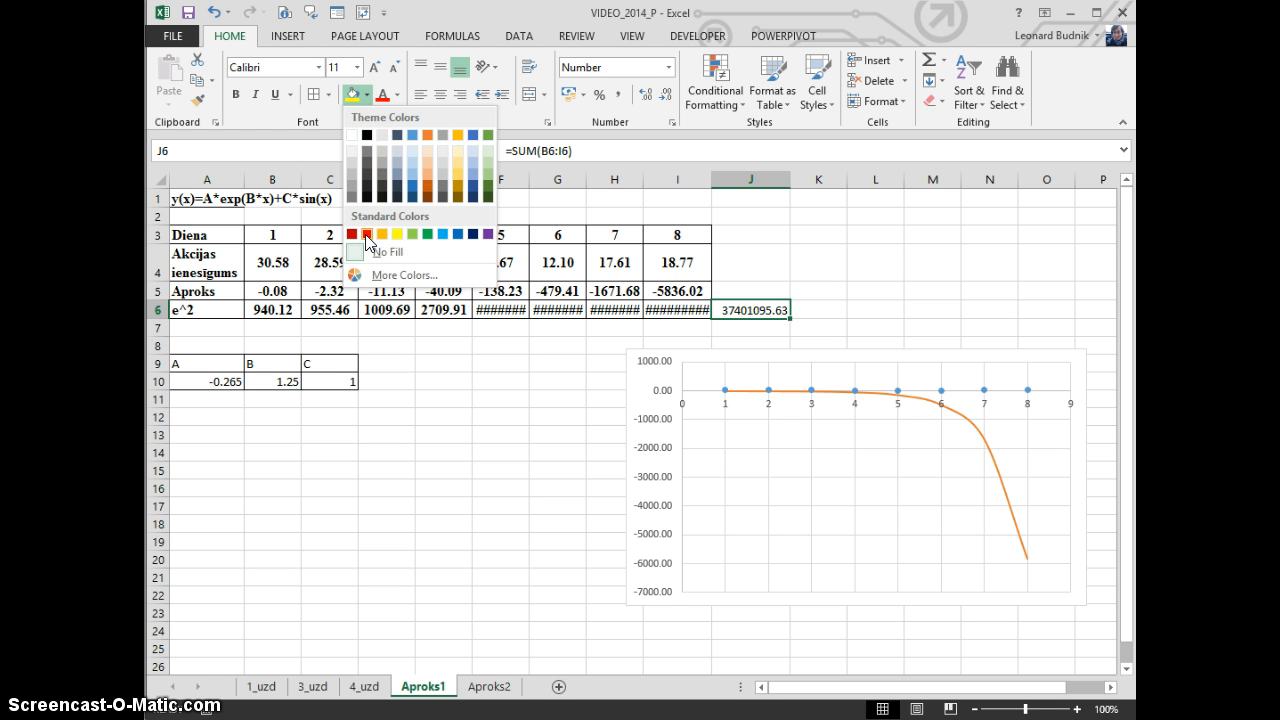
left_click(352, 234)
left_click(397, 94)
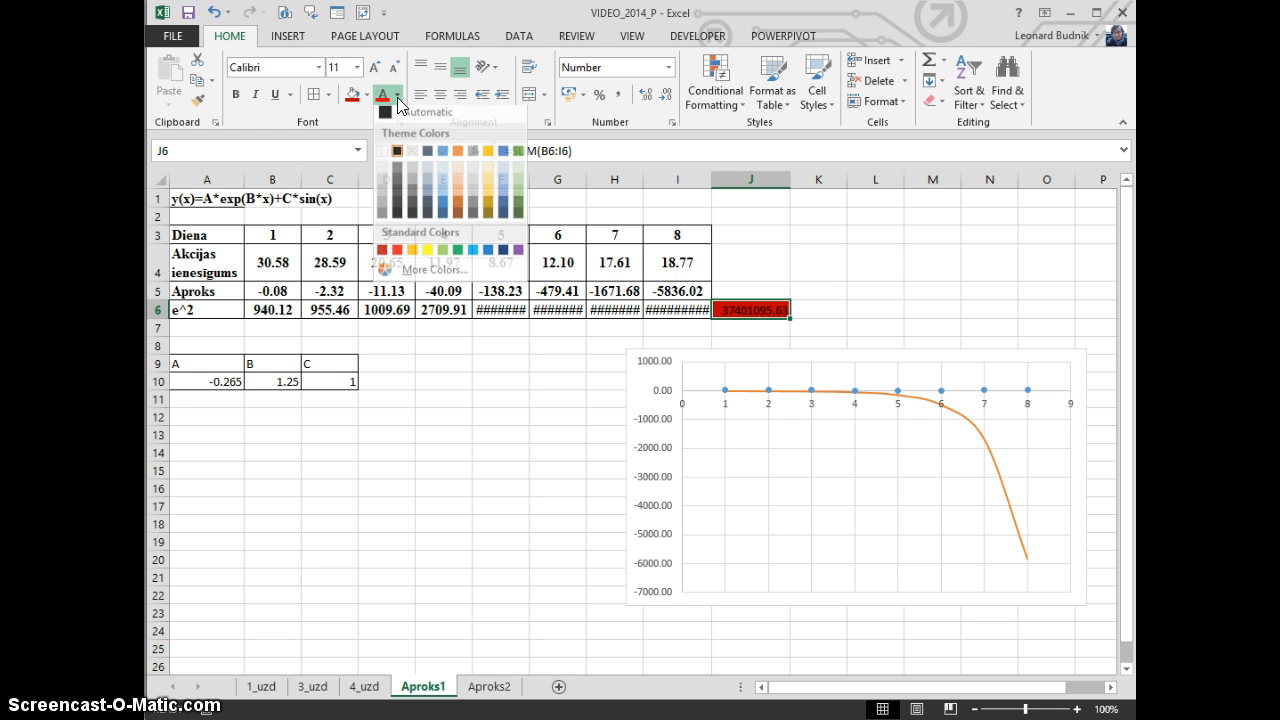
left_click(382, 156)
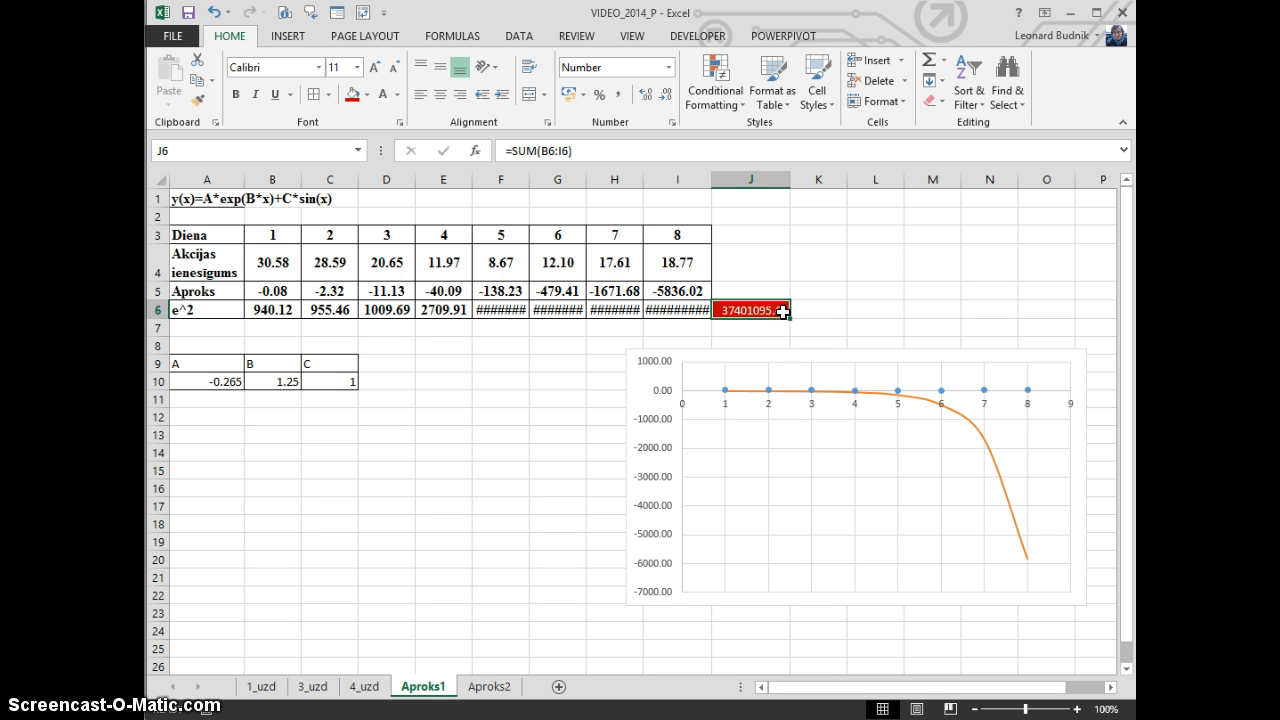
Format the coefficient cells A10:C10 with a green fill and bold white text
left_click_drag(207, 382, 326, 382)
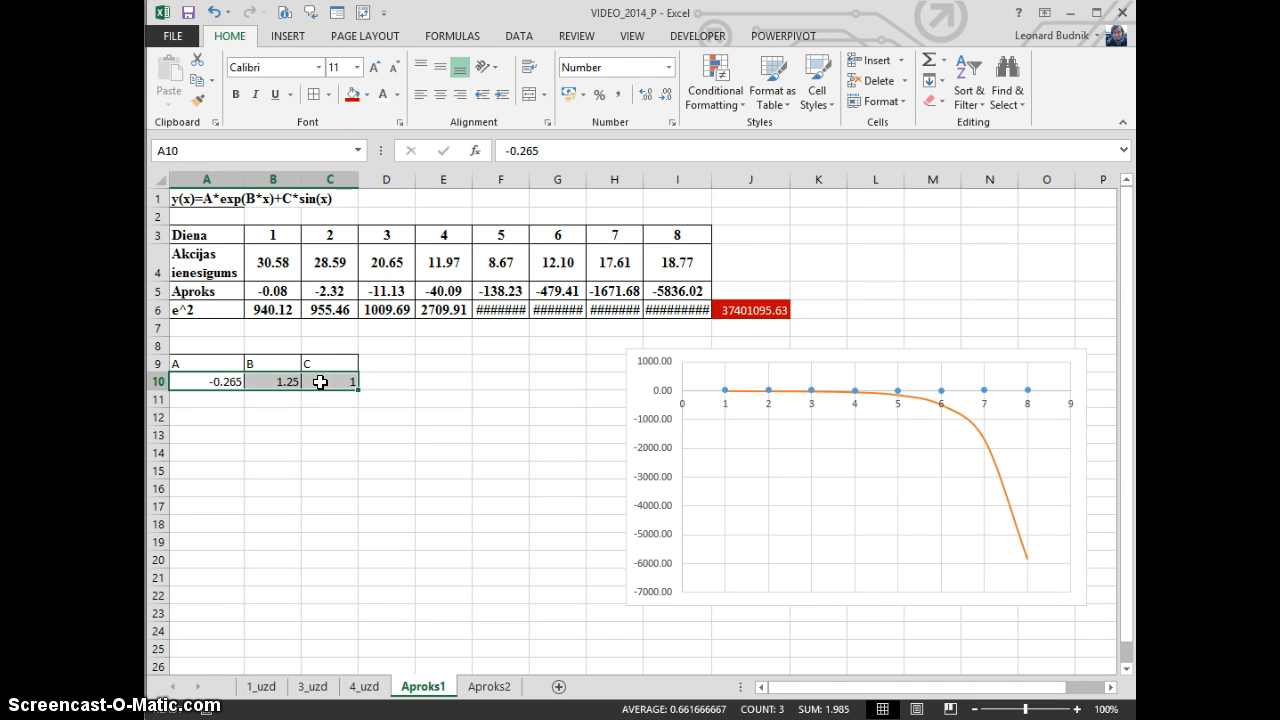
left_click(367, 96)
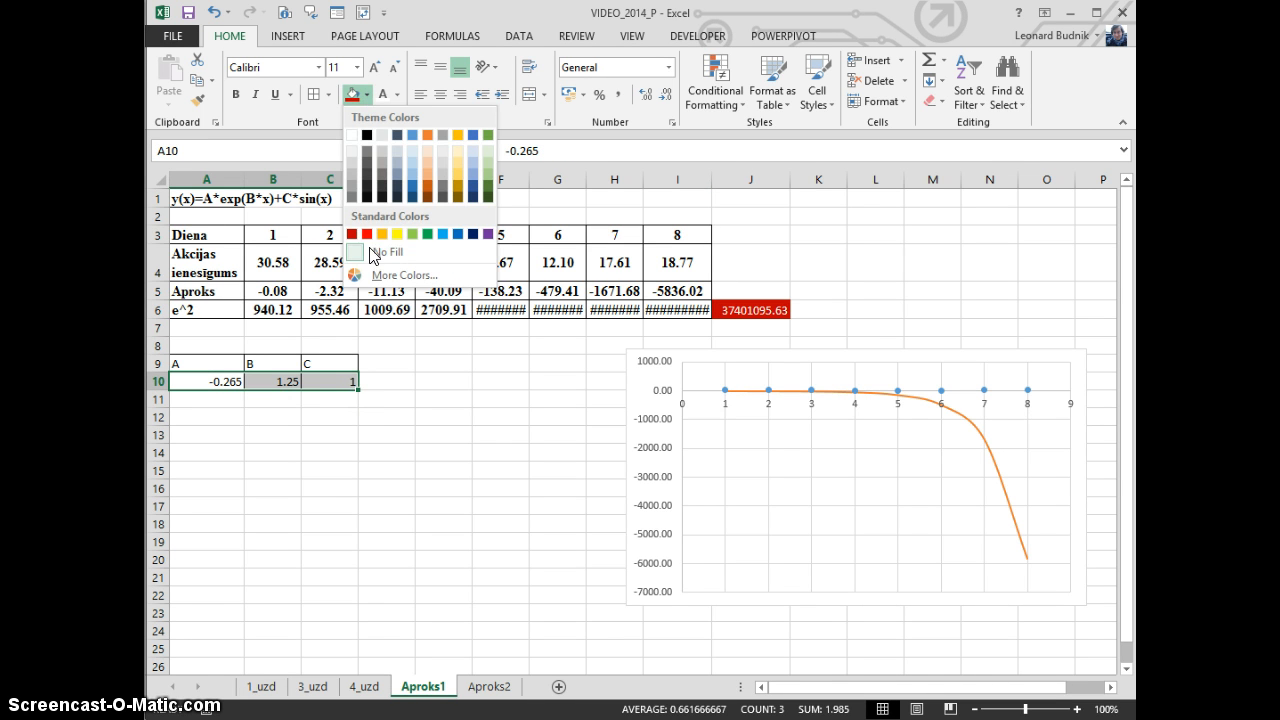
left_click(435, 236)
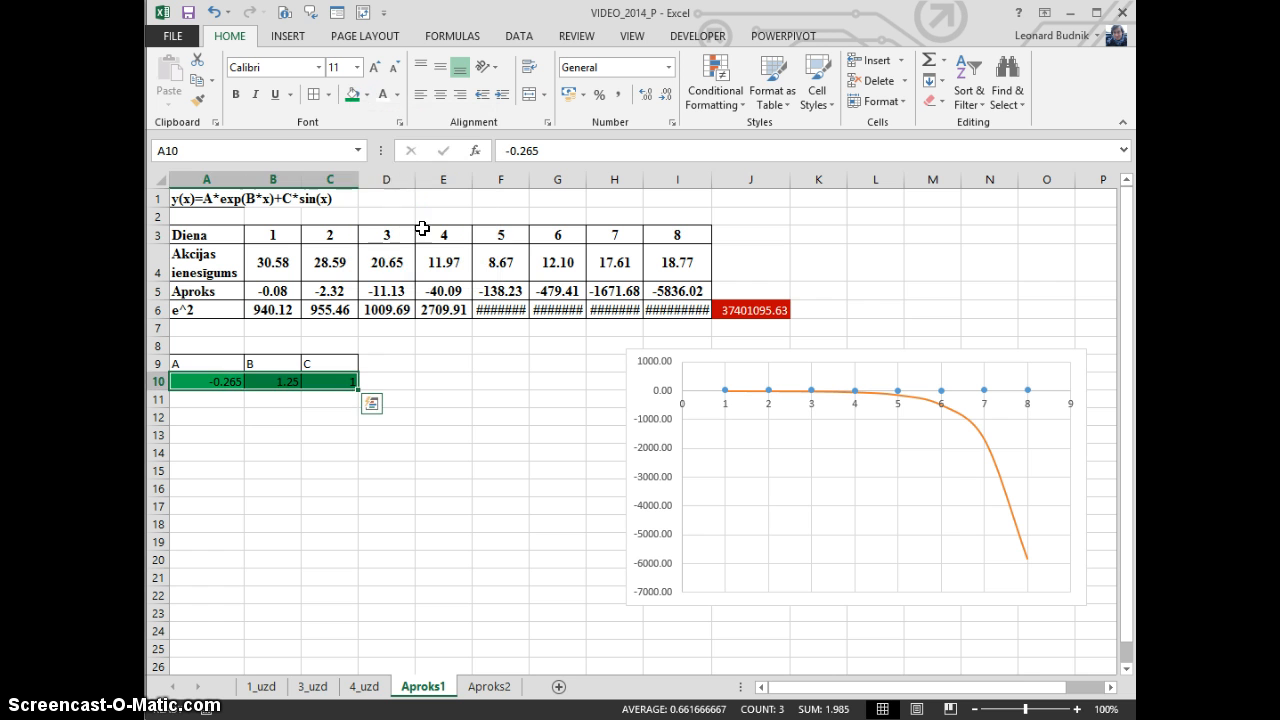
left_click(384, 95)
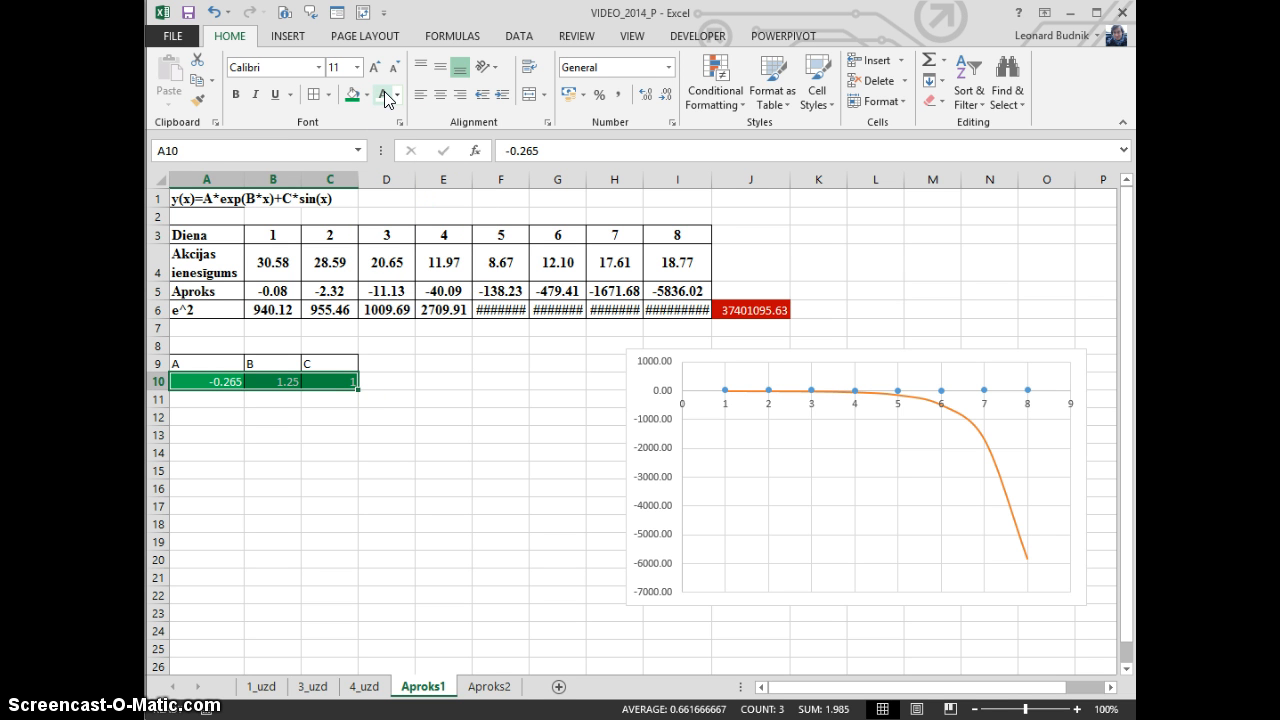
key("ctrl+b")
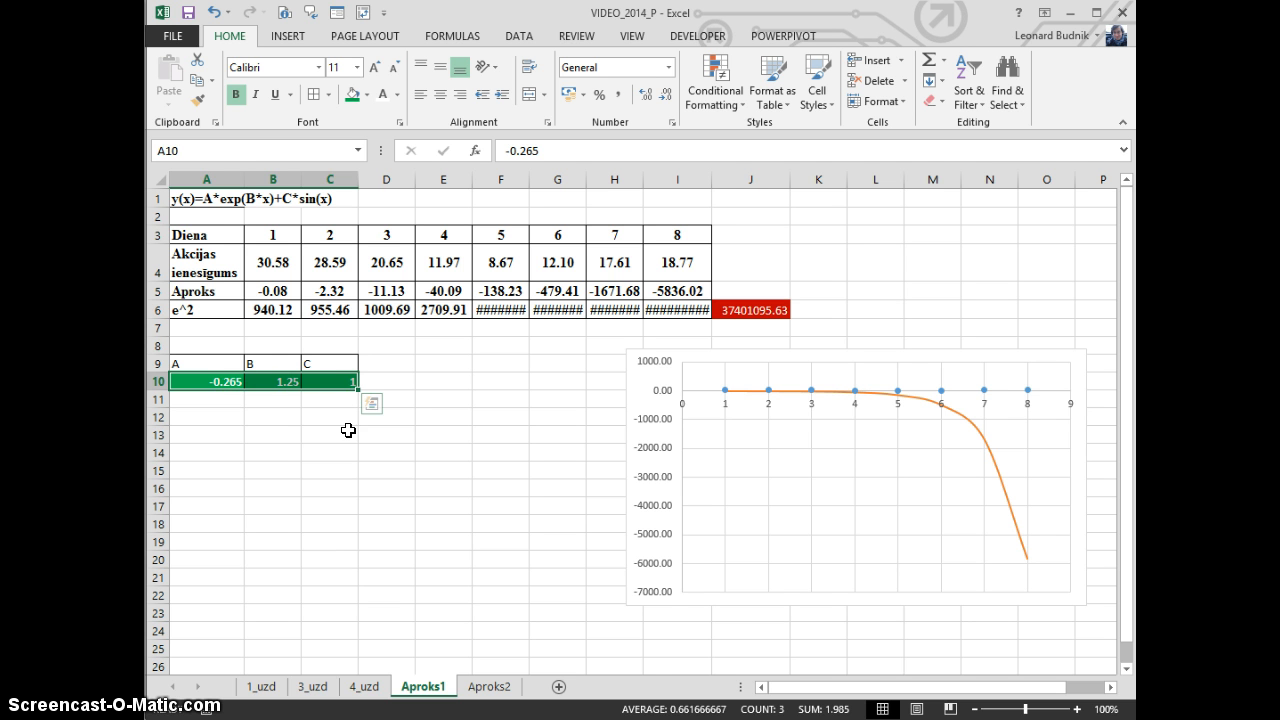
left_click(276, 380)
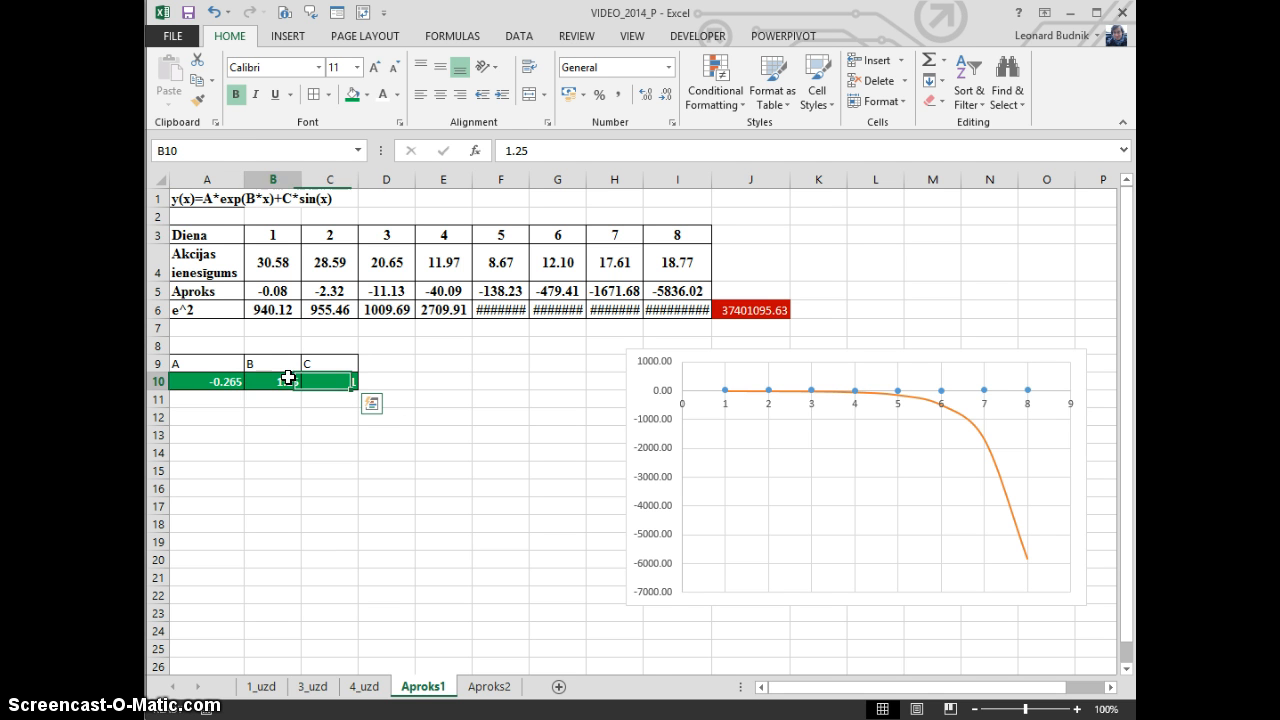
left_click(228, 382)
left_click(288, 382)
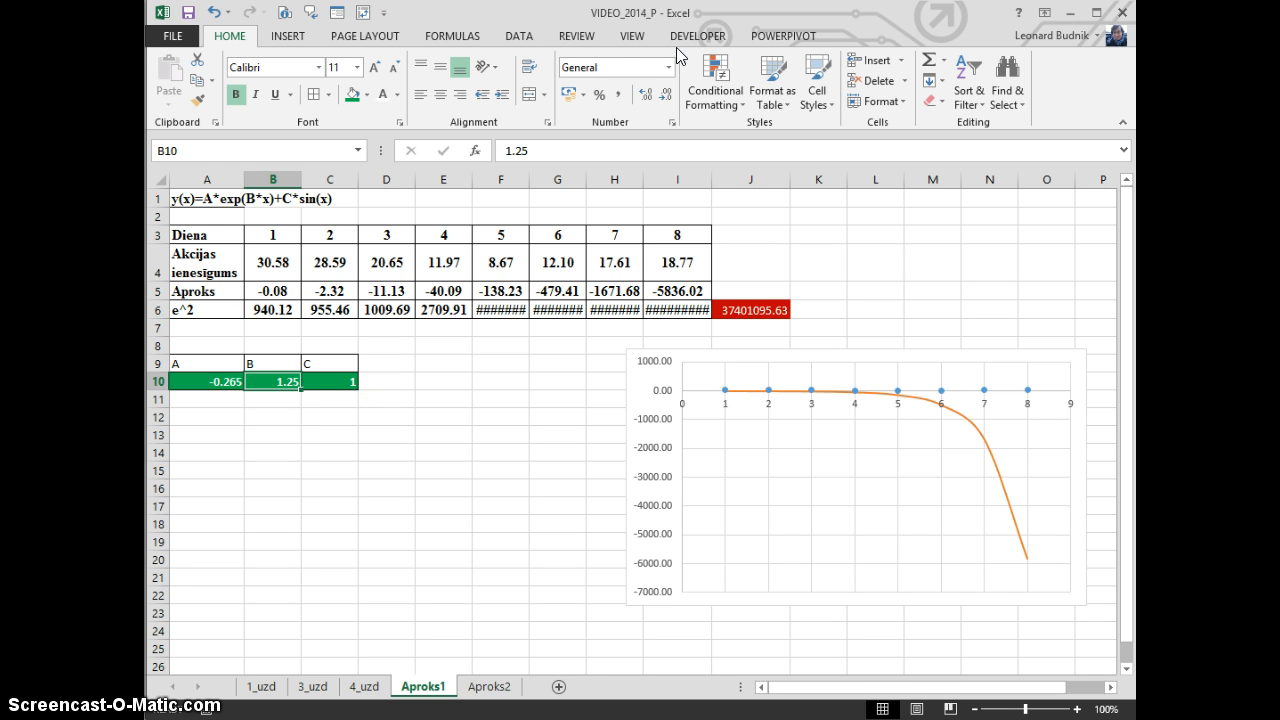
Open Solver and set the objective to cell $J$6 with the Min goal
left_click(522, 38)
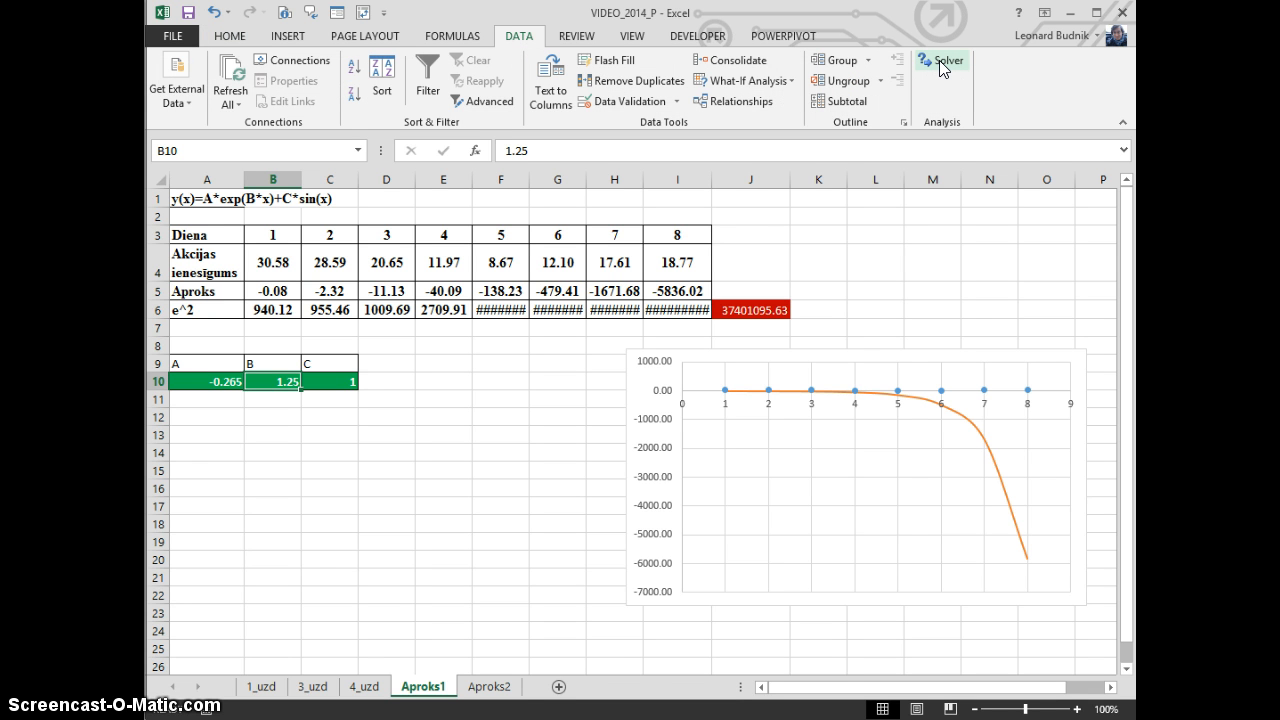
left_click(939, 60)
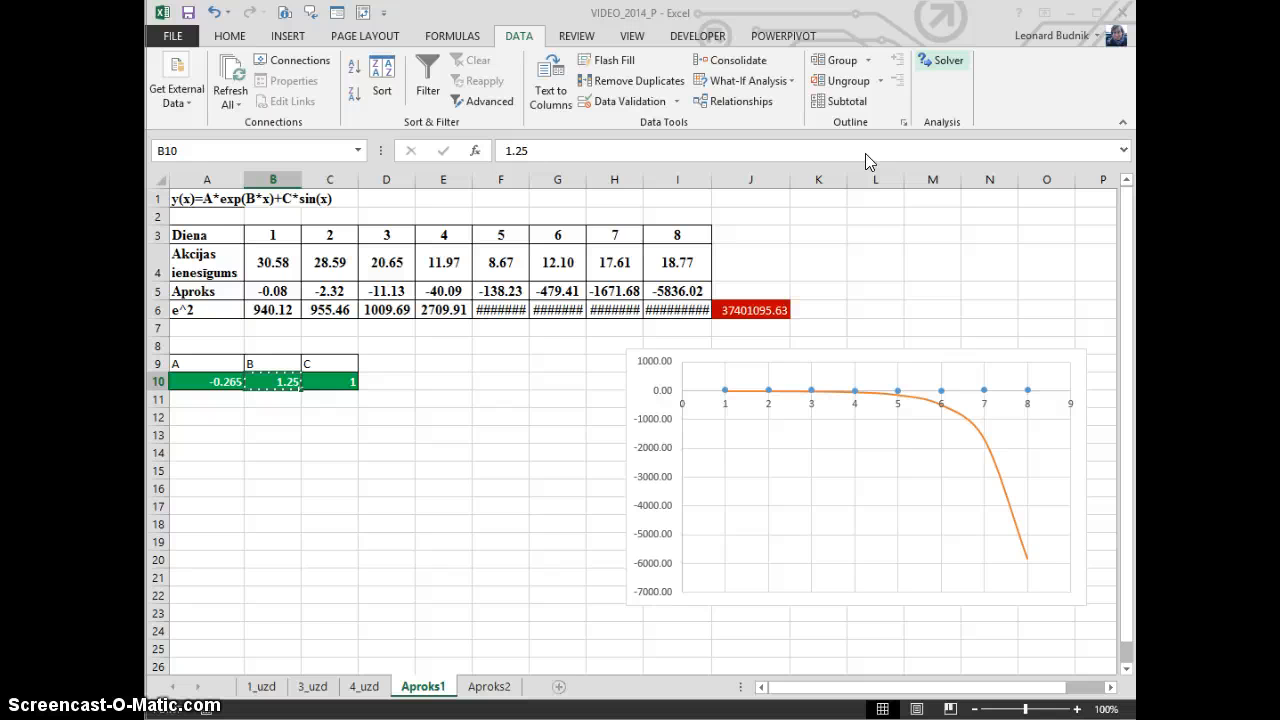
left_click_drag(783, 114, 437, 106)
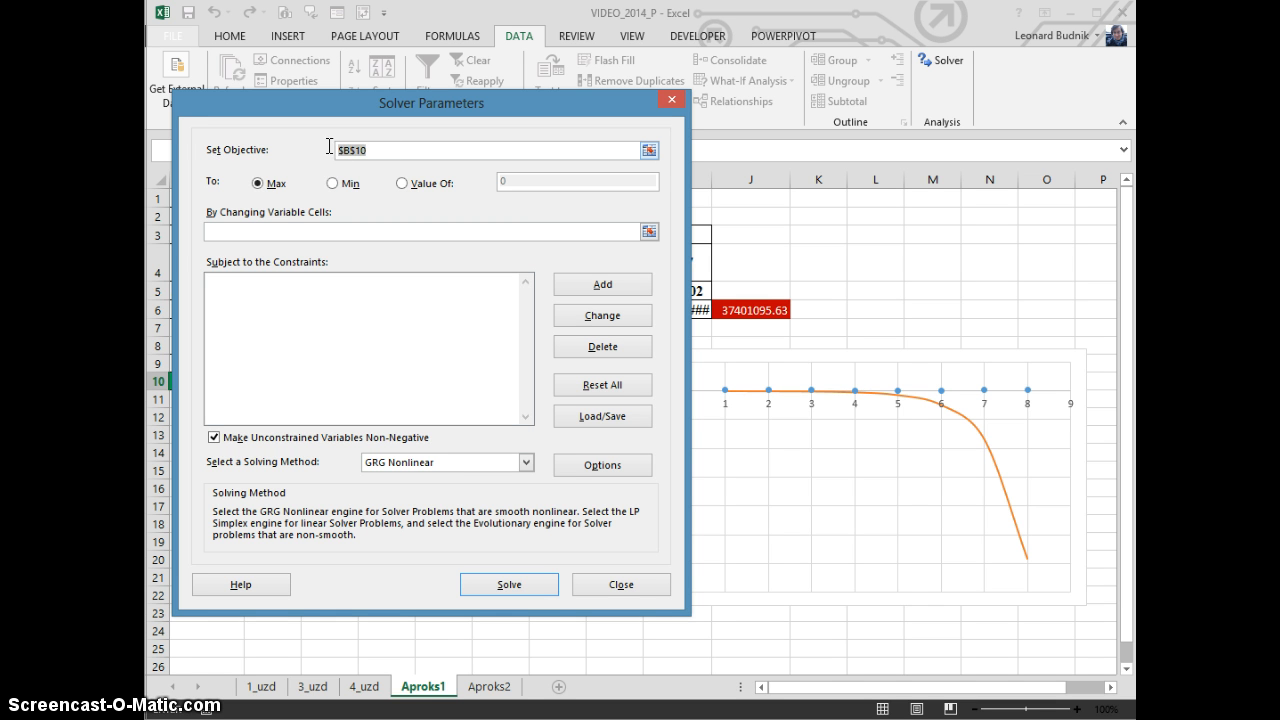
left_click(764, 310)
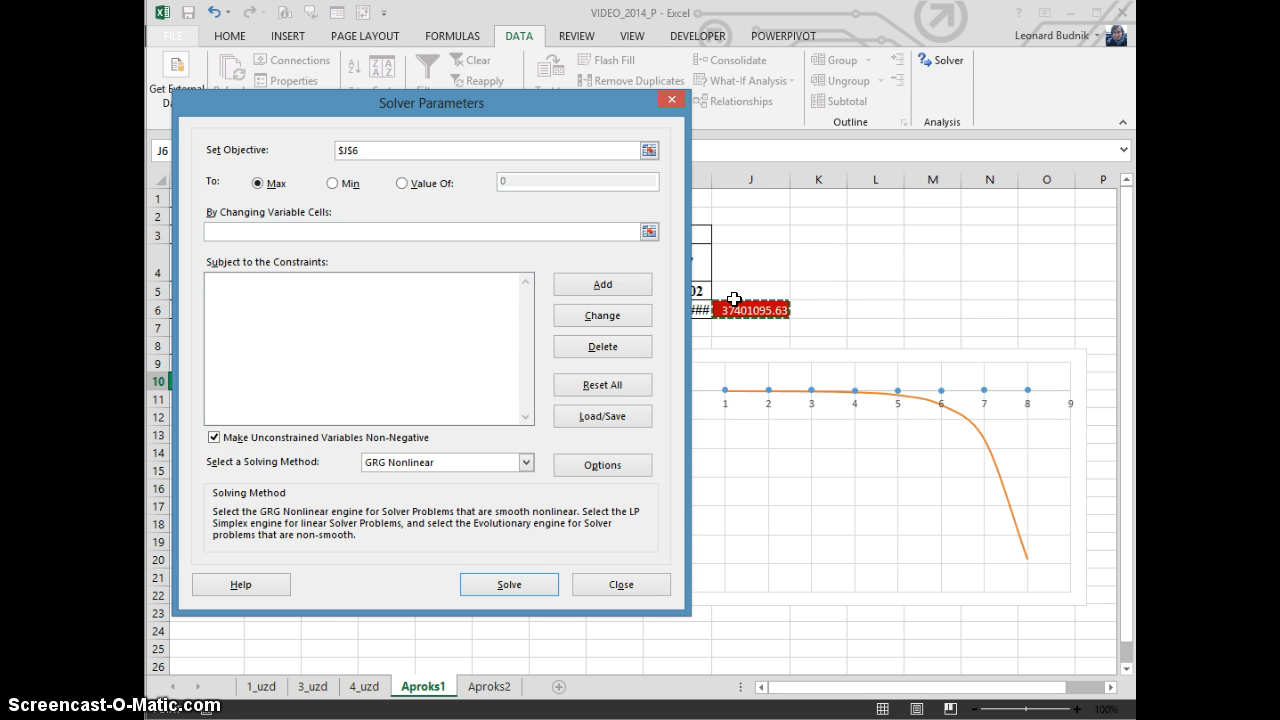
left_click(334, 184)
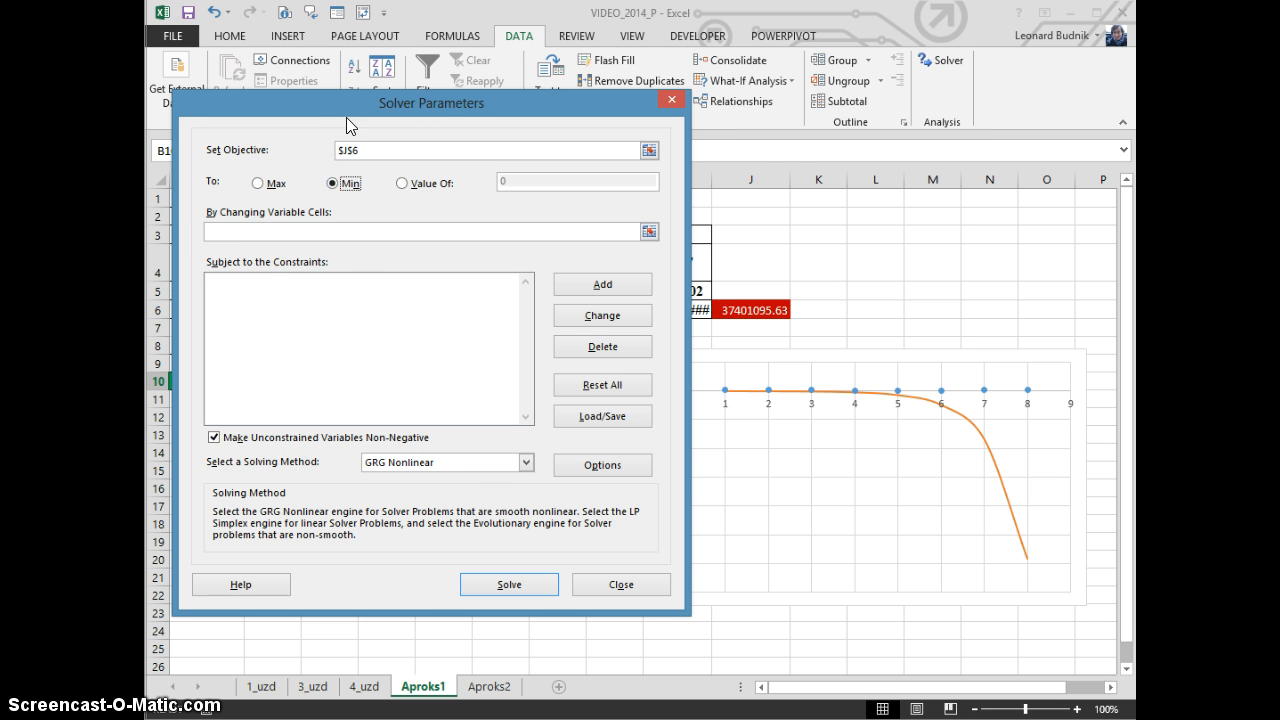
Set Solver's variable cells to $A$10:$C$10 and allow unconstrained variables to take negative values
left_click_drag(346, 117, 677, 72)
left_click(627, 197)
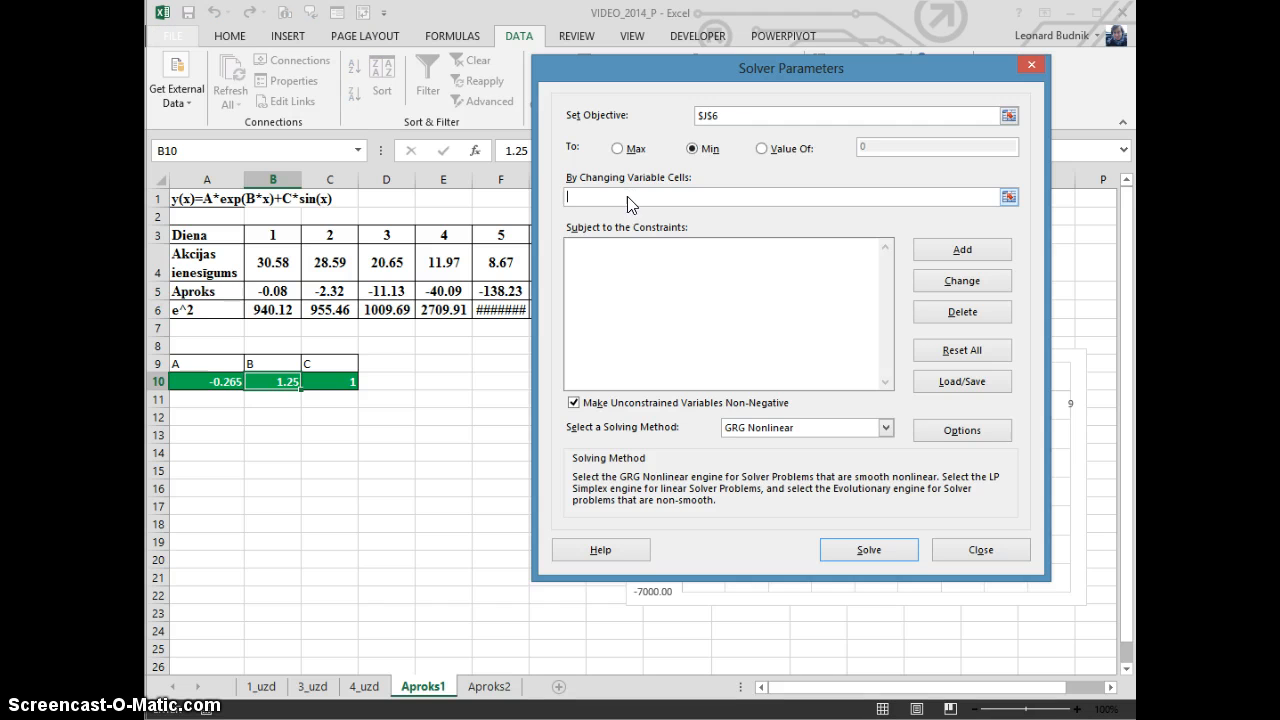
left_click_drag(206, 381, 342, 384)
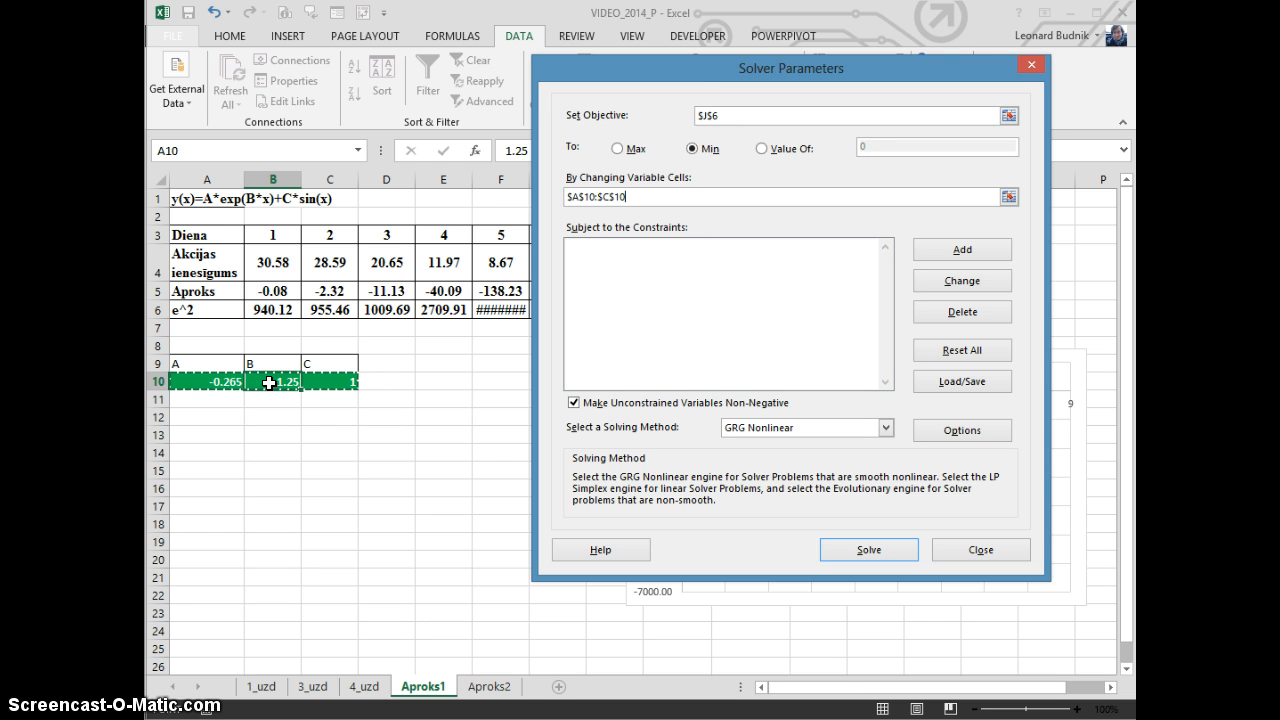
left_click(575, 404)
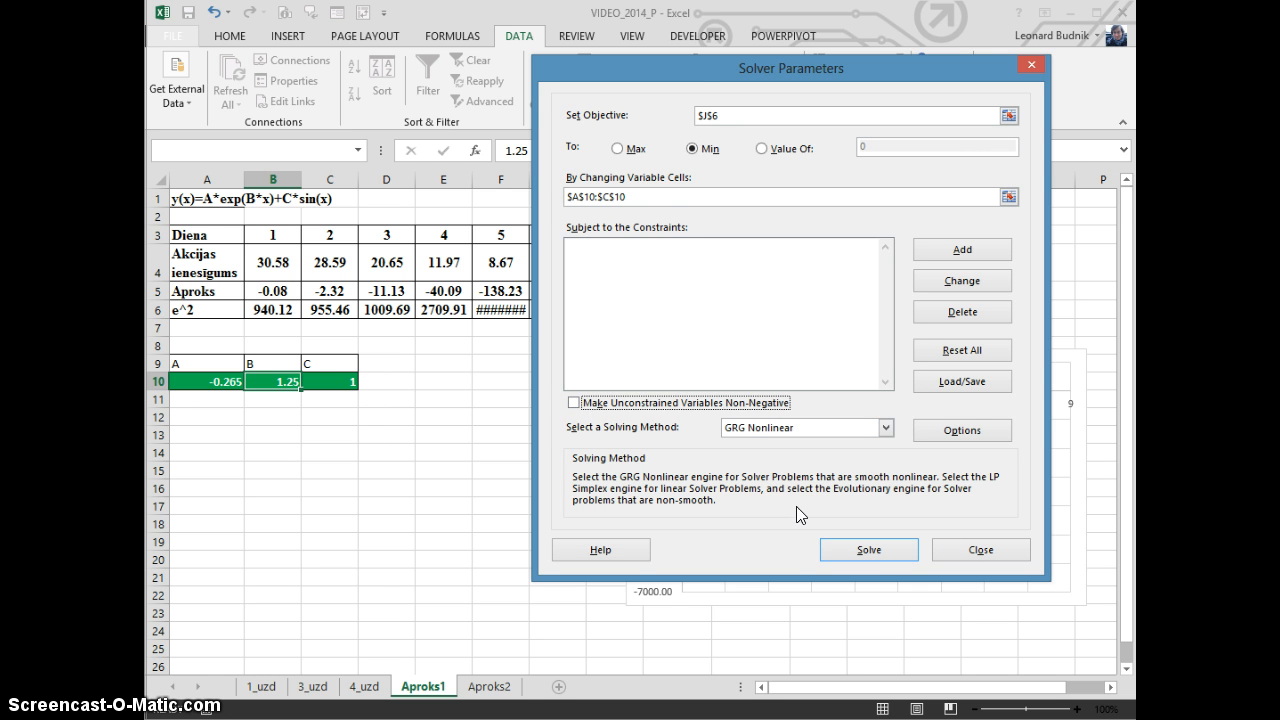
Solve with the GRG Nonlinear method, review the fitted curve and keep the Solver solution
left_click_drag(541, 74, 238, 71)
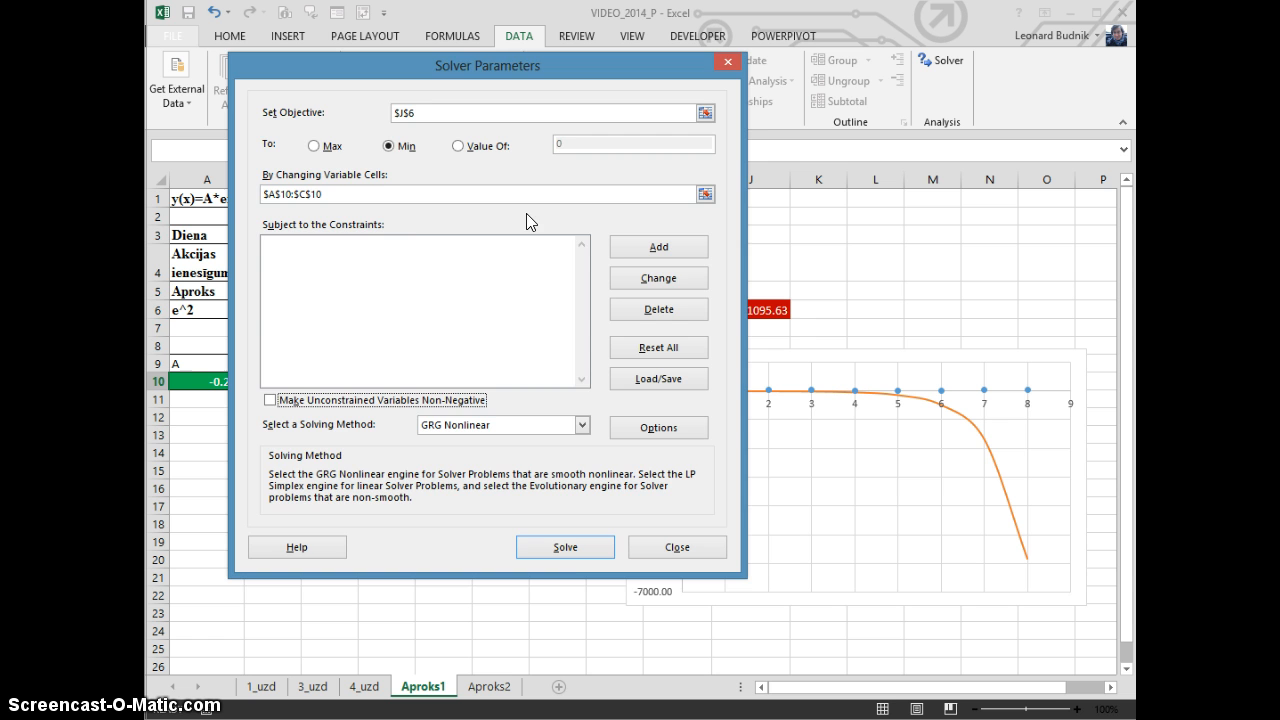
left_click(565, 549)
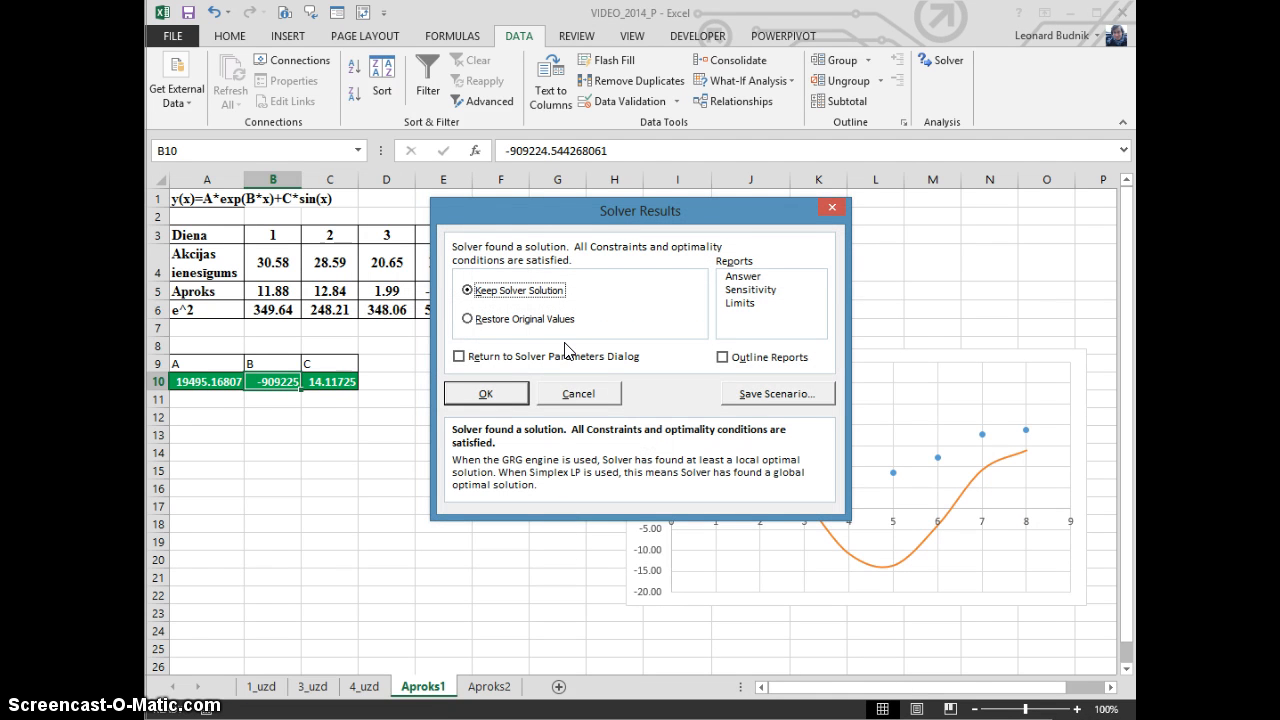
left_click_drag(621, 220, 456, 243)
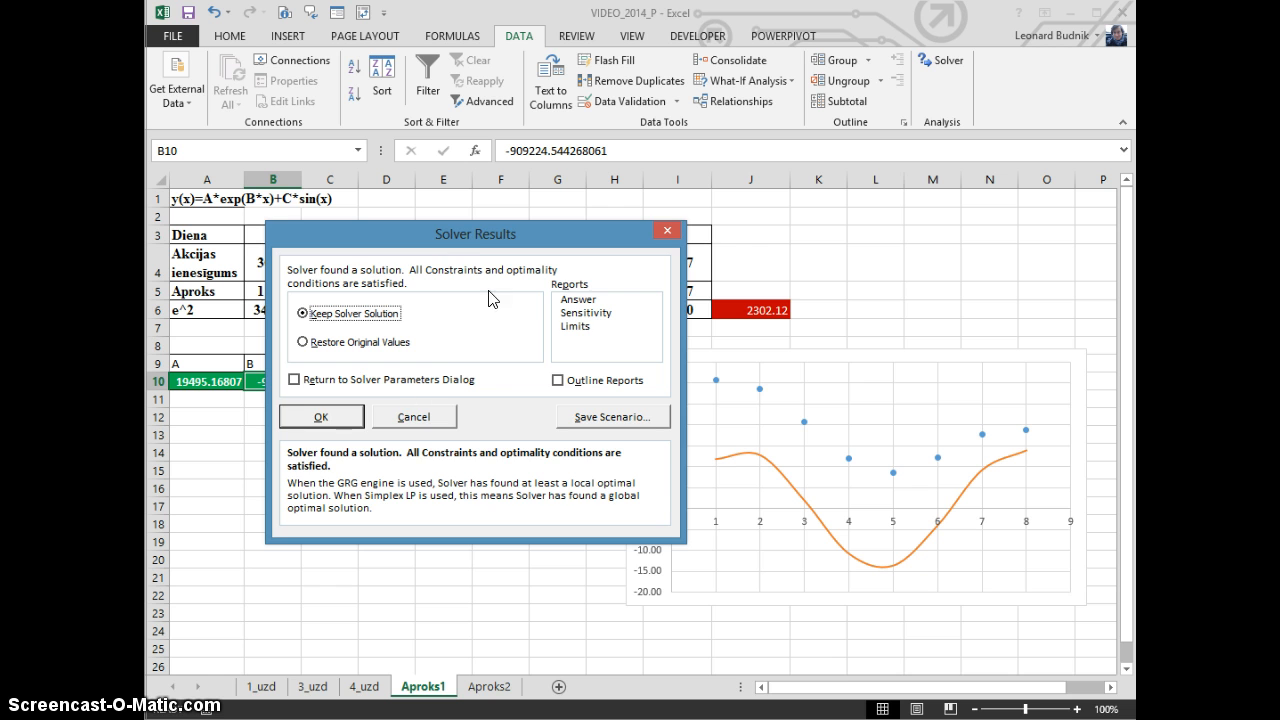
left_click_drag(476, 244, 578, 215)
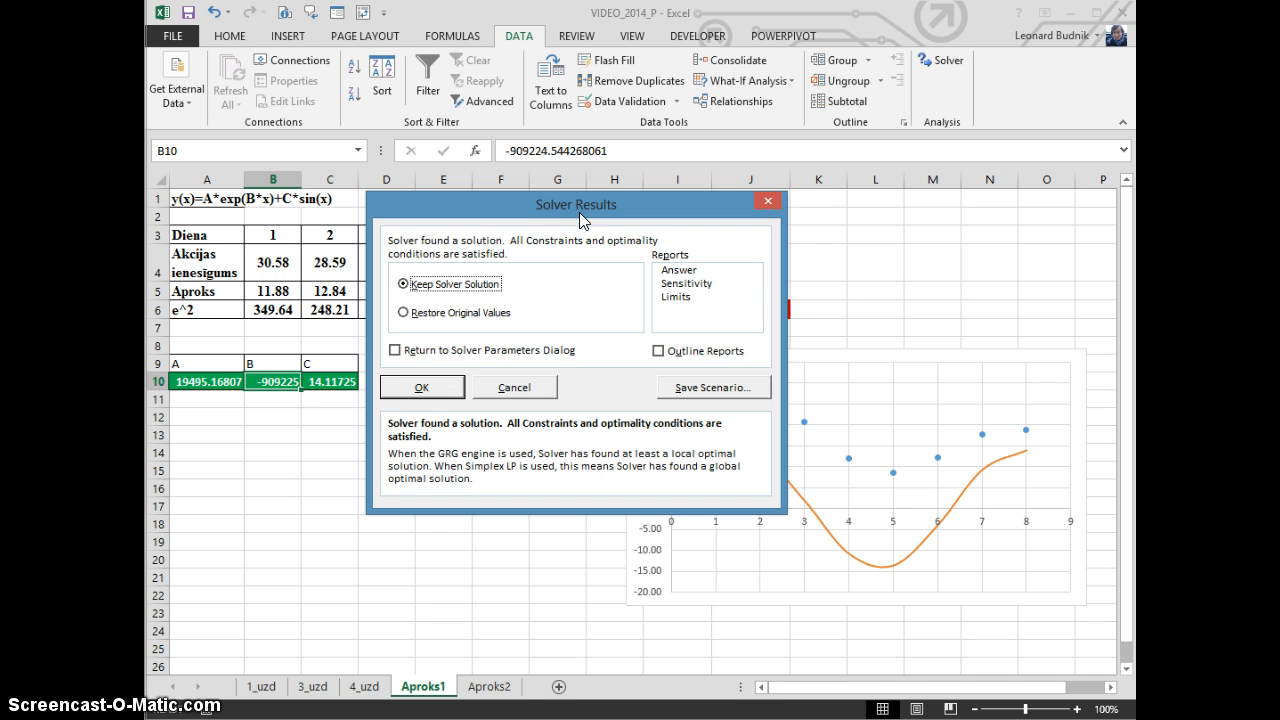
left_click(421, 387)
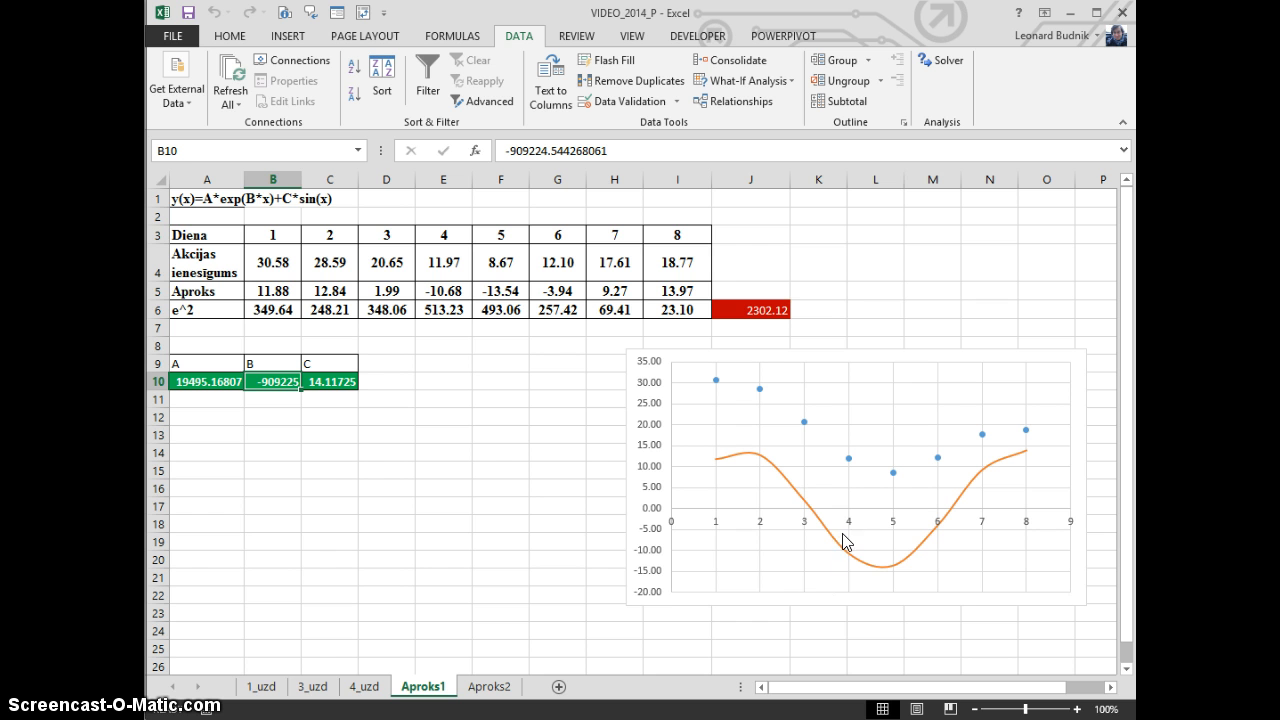
Run Solver two more times with the same settings, checking the curve and keeping the solution each time
left_click(835, 356)
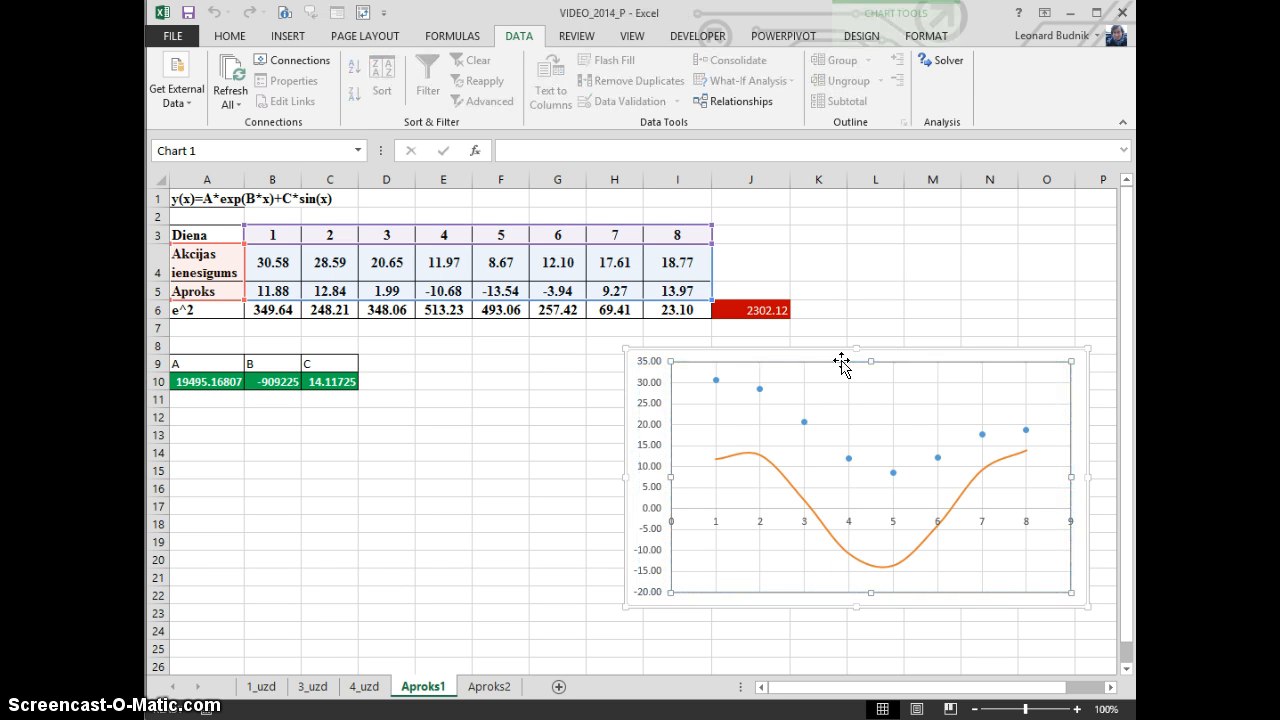
left_click(872, 298)
left_click(942, 62)
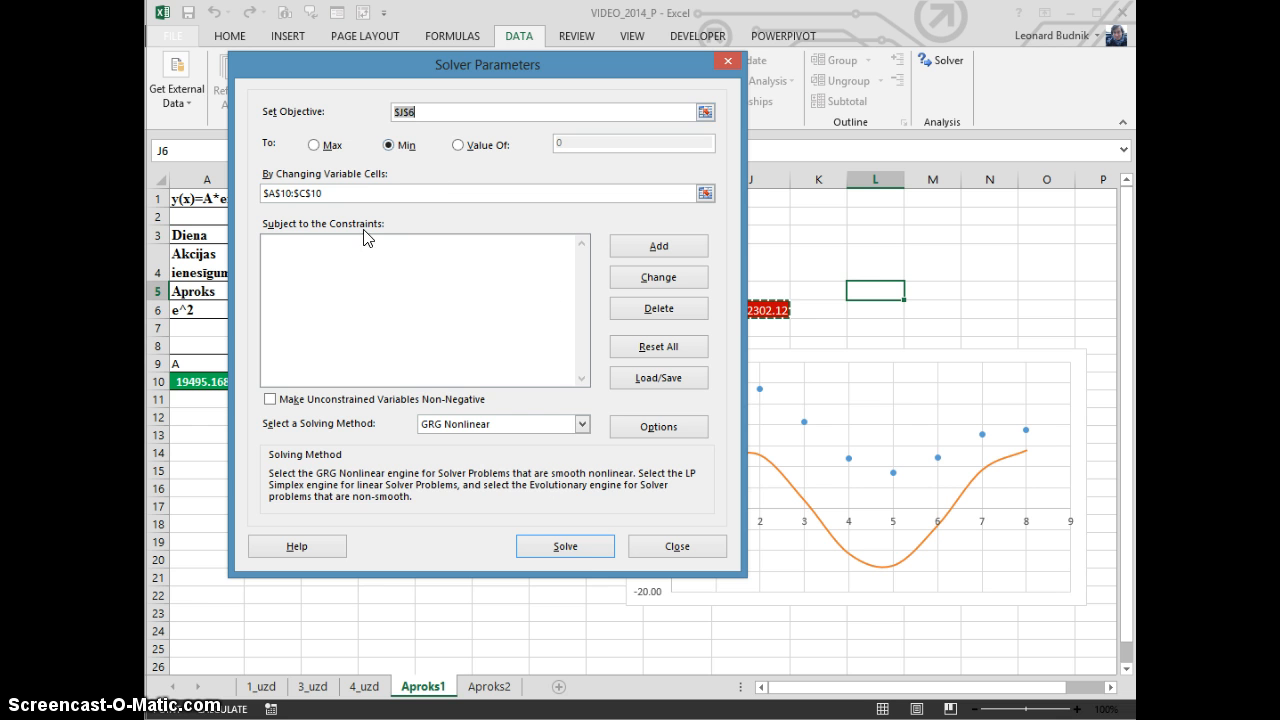
left_click(580, 543)
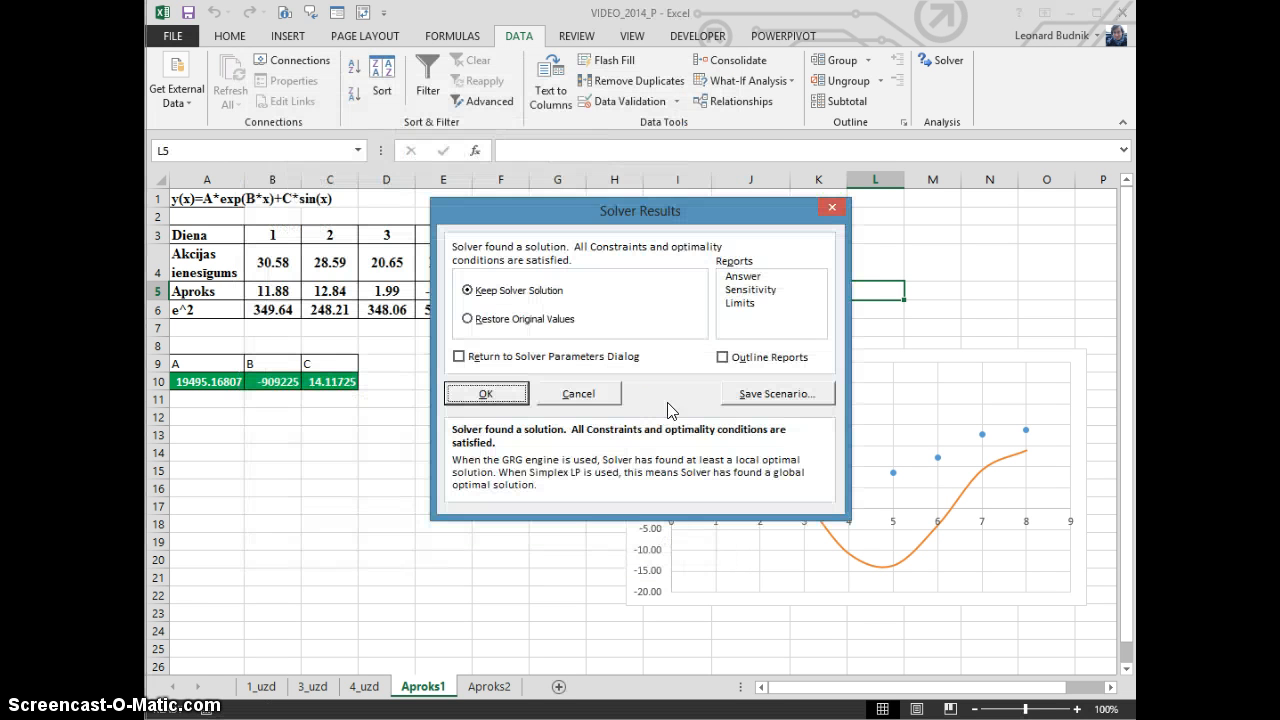
left_click(485, 394)
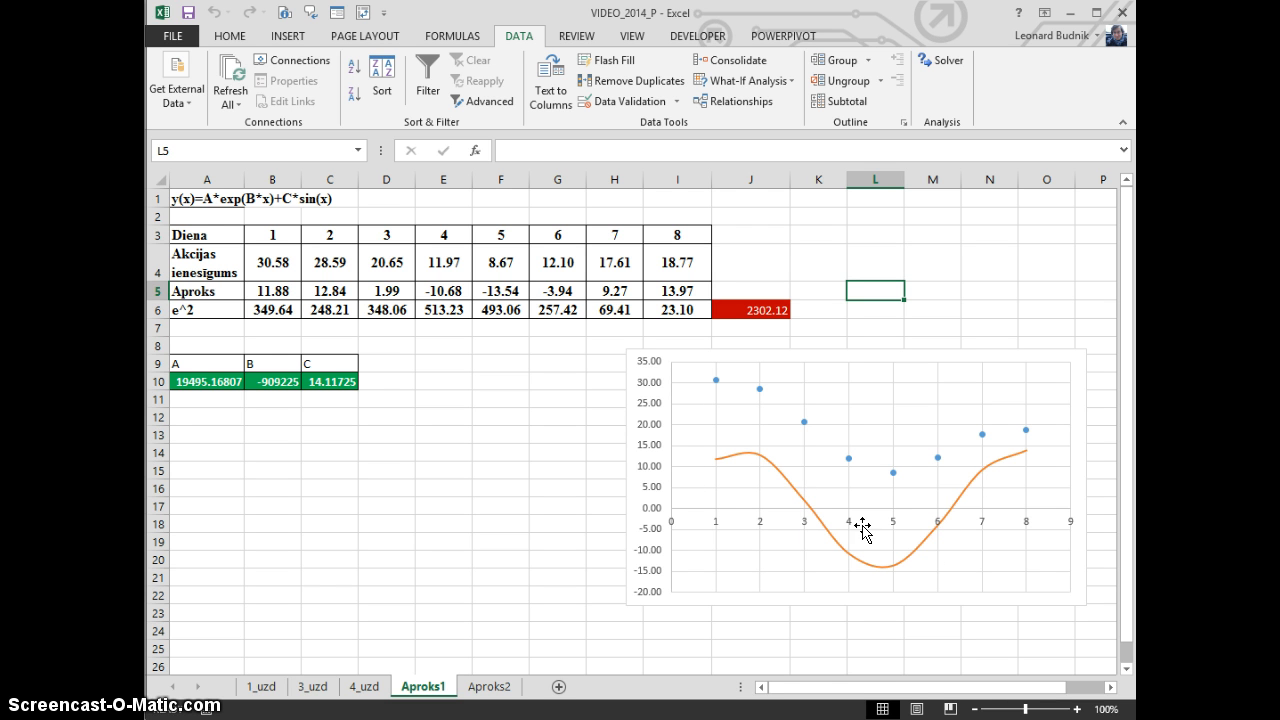
left_click(940, 60)
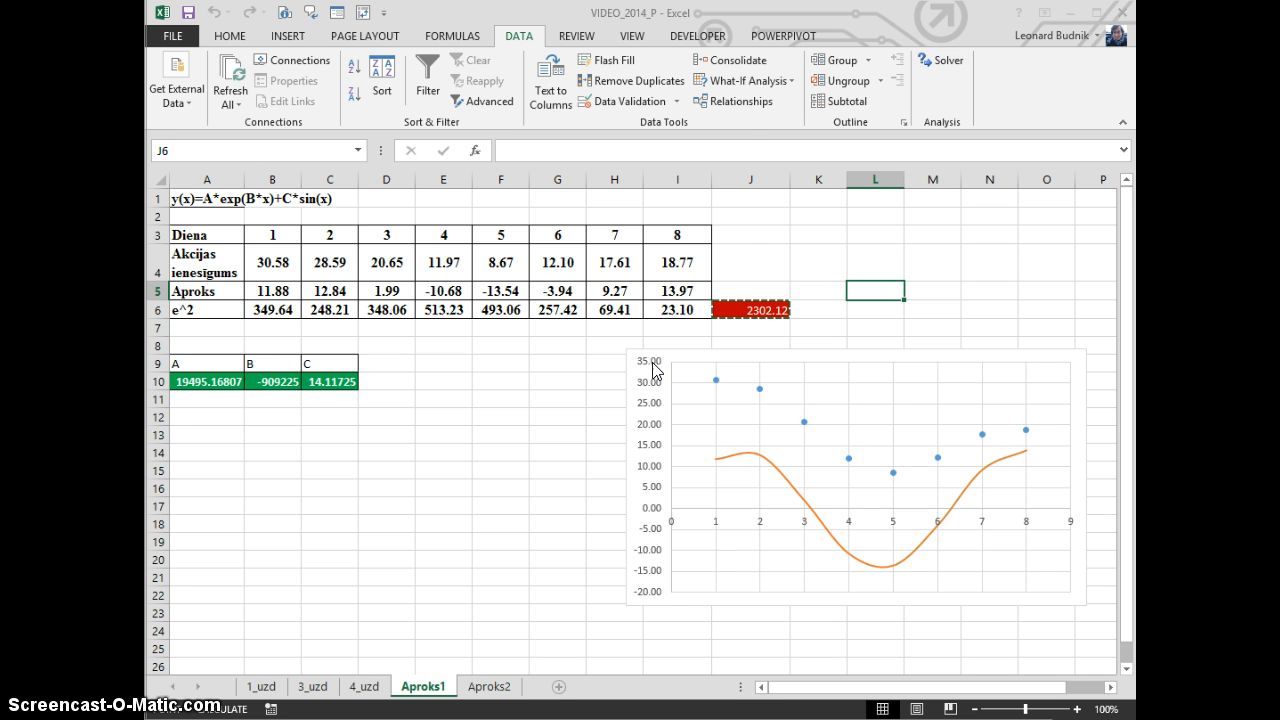
left_click(600, 546)
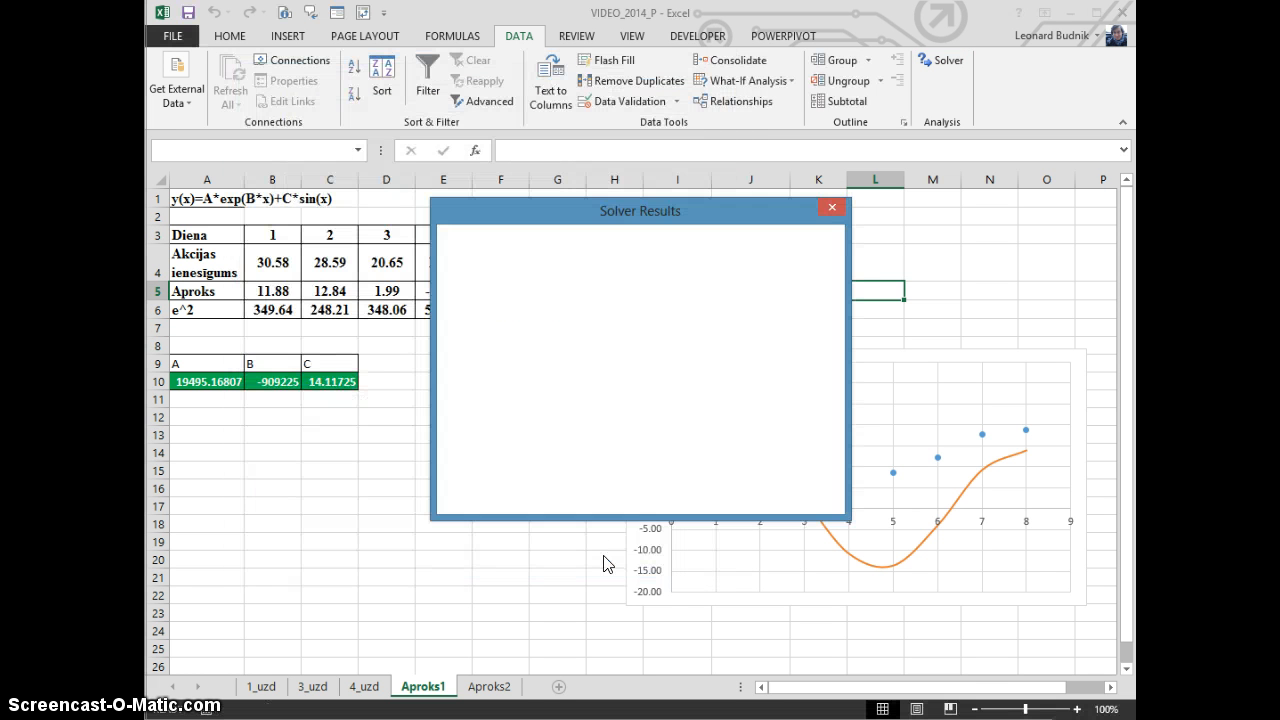
left_click_drag(646, 214, 496, 195)
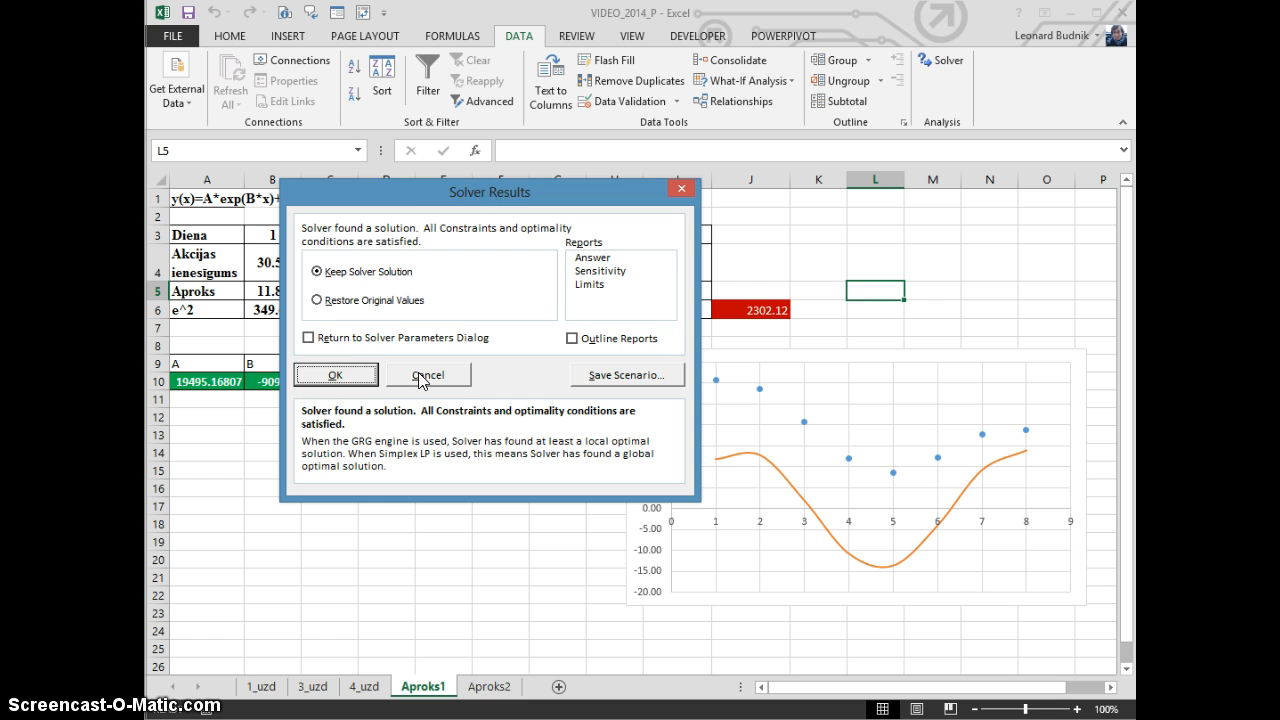
left_click(336, 375)
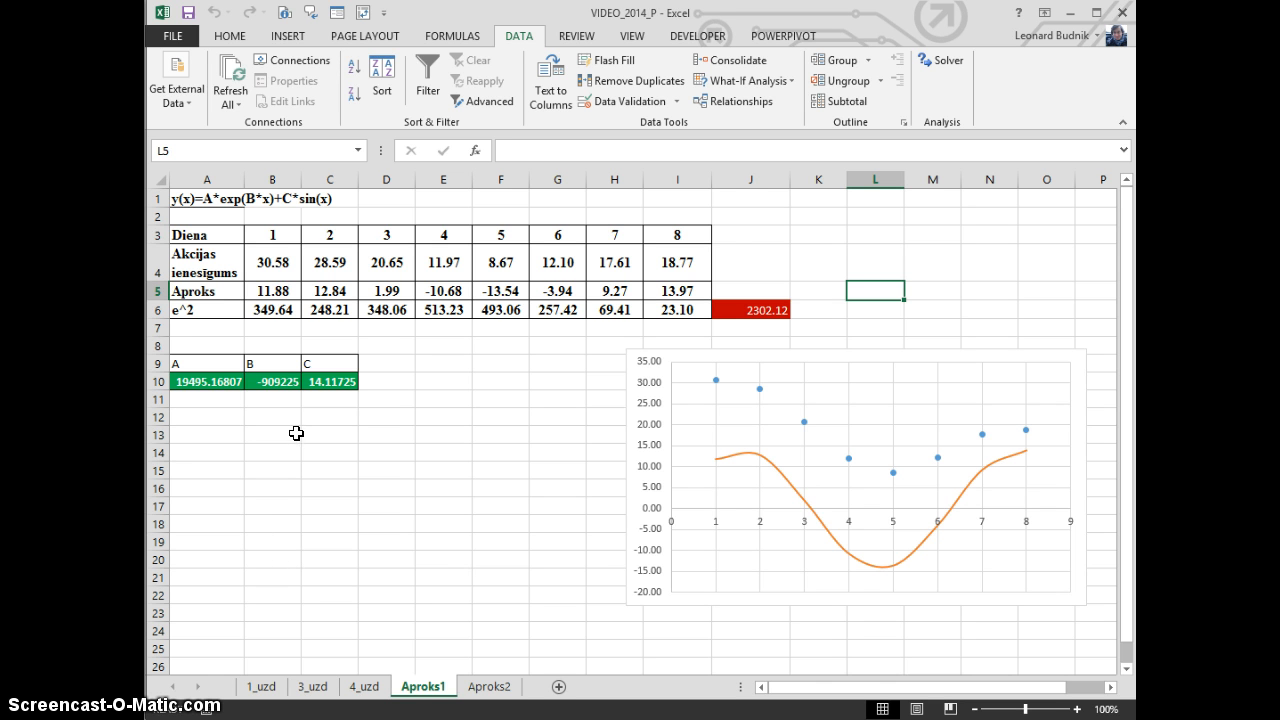
Reset all three coefficients in A10:C10 to 1 as new starting values
left_click_drag(200, 383, 344, 388)
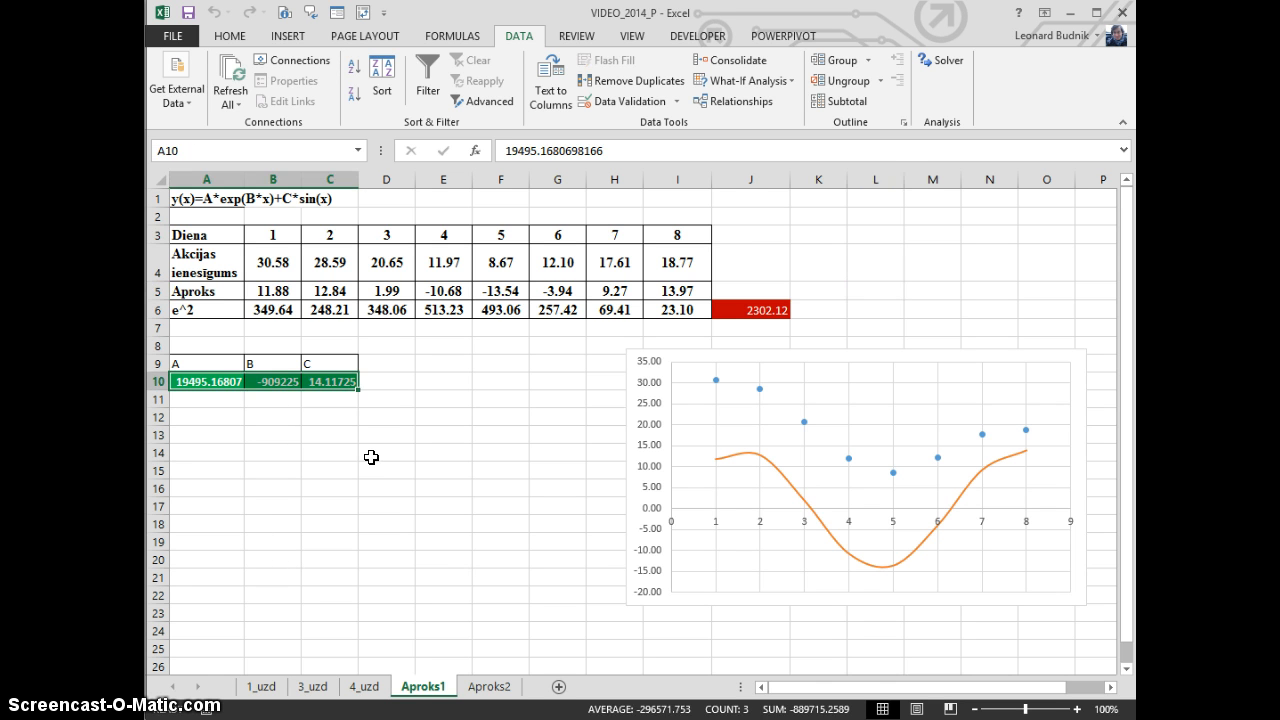
left_click(270, 383)
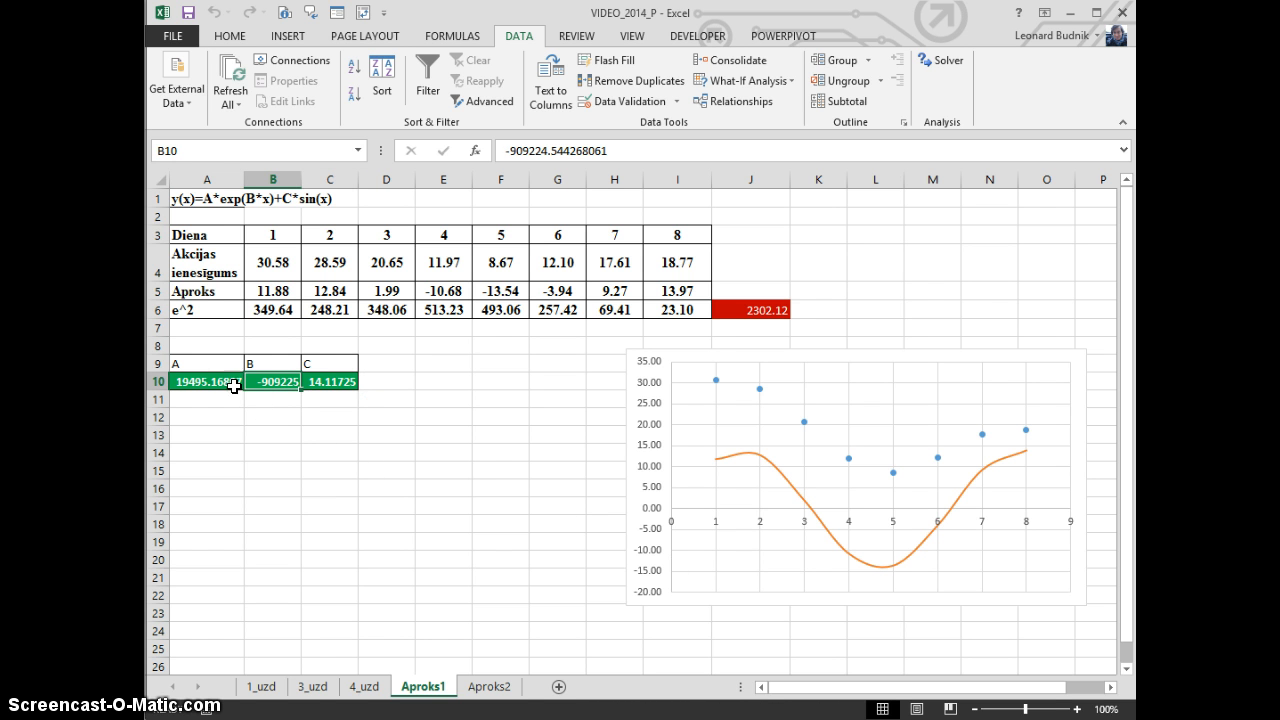
left_click_drag(214, 381, 363, 377)
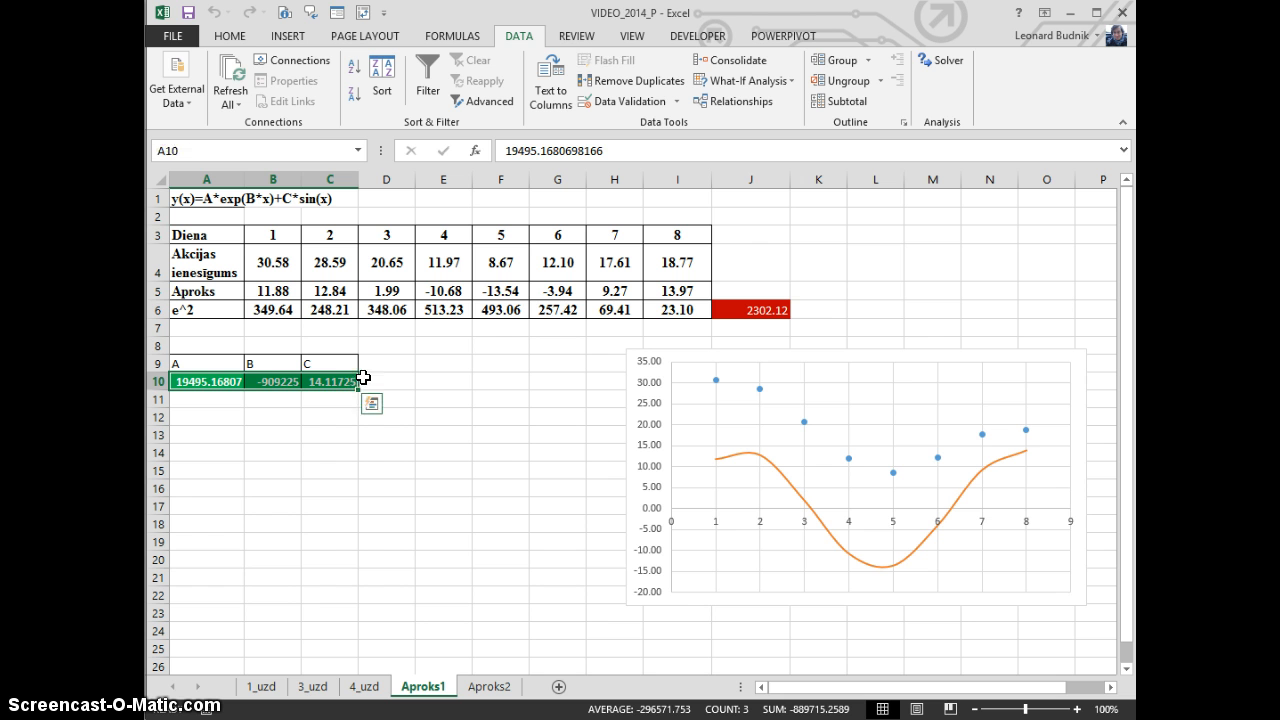
type("1")
key("ctrl+Return")
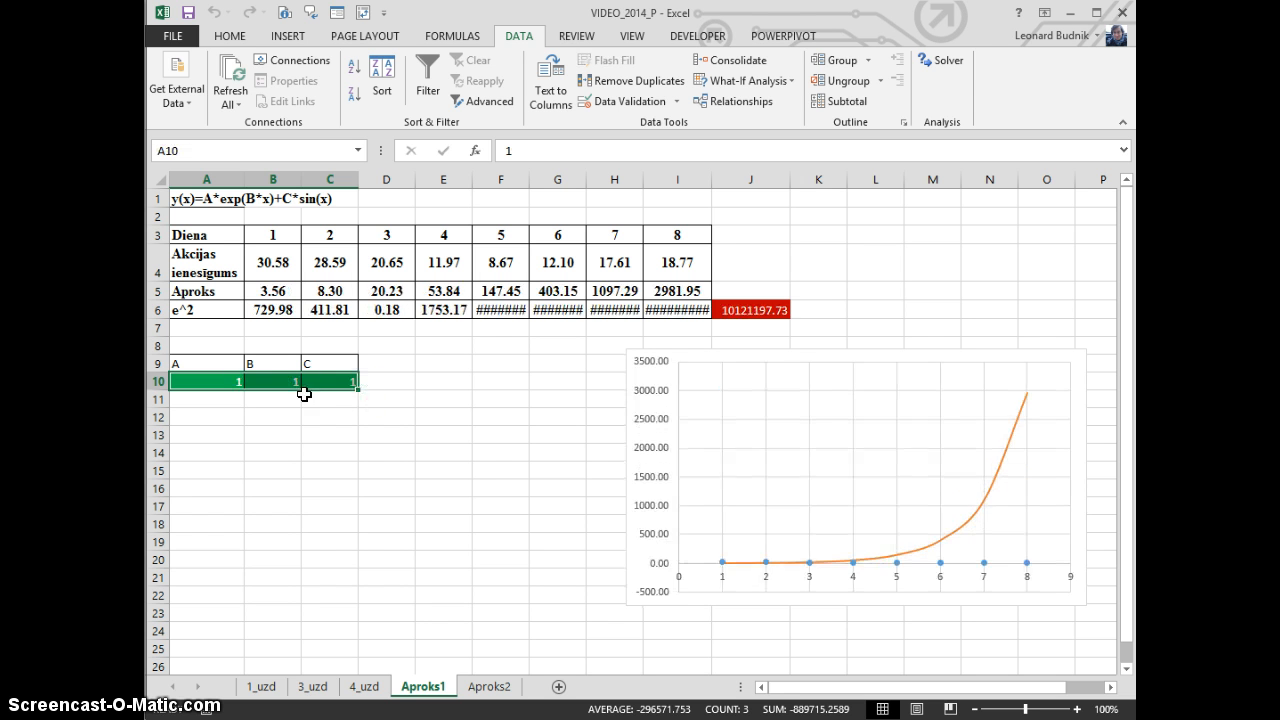
Run Solver from the new starting values, minimising J6 by changing A10:C10 with GRG Nonlinear, and keep the solution
left_click(315, 423)
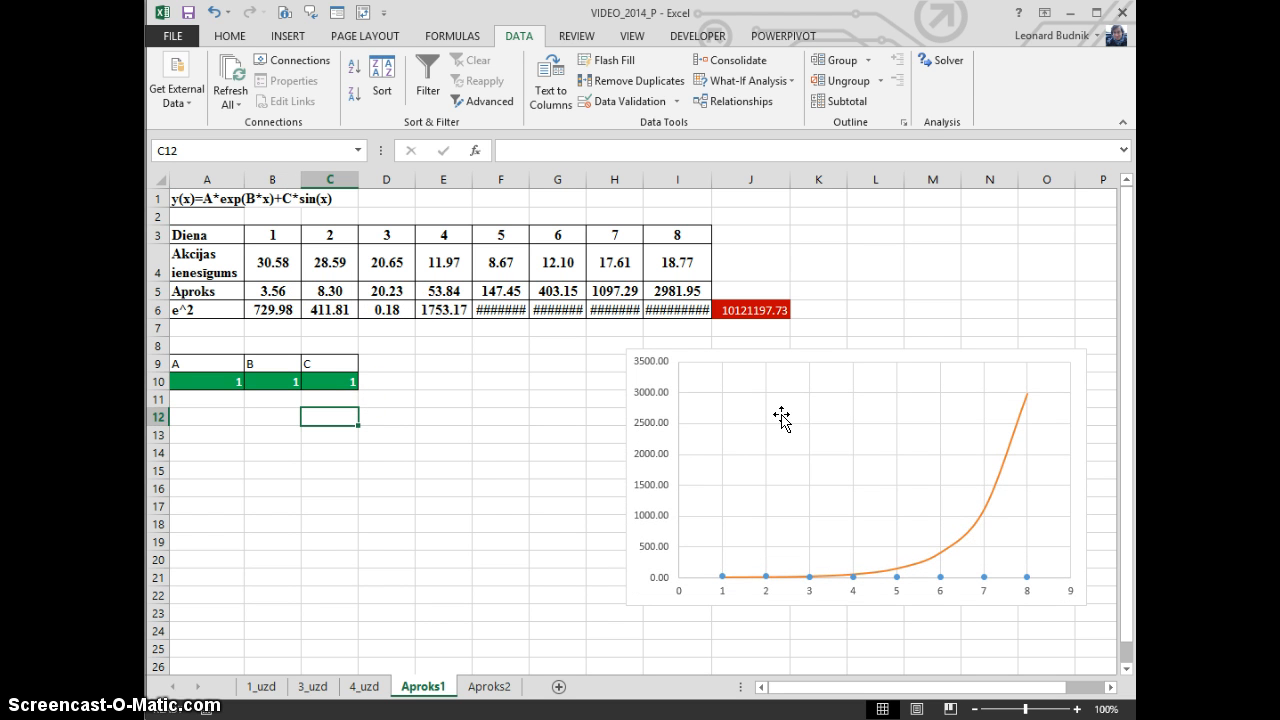
left_click(950, 66)
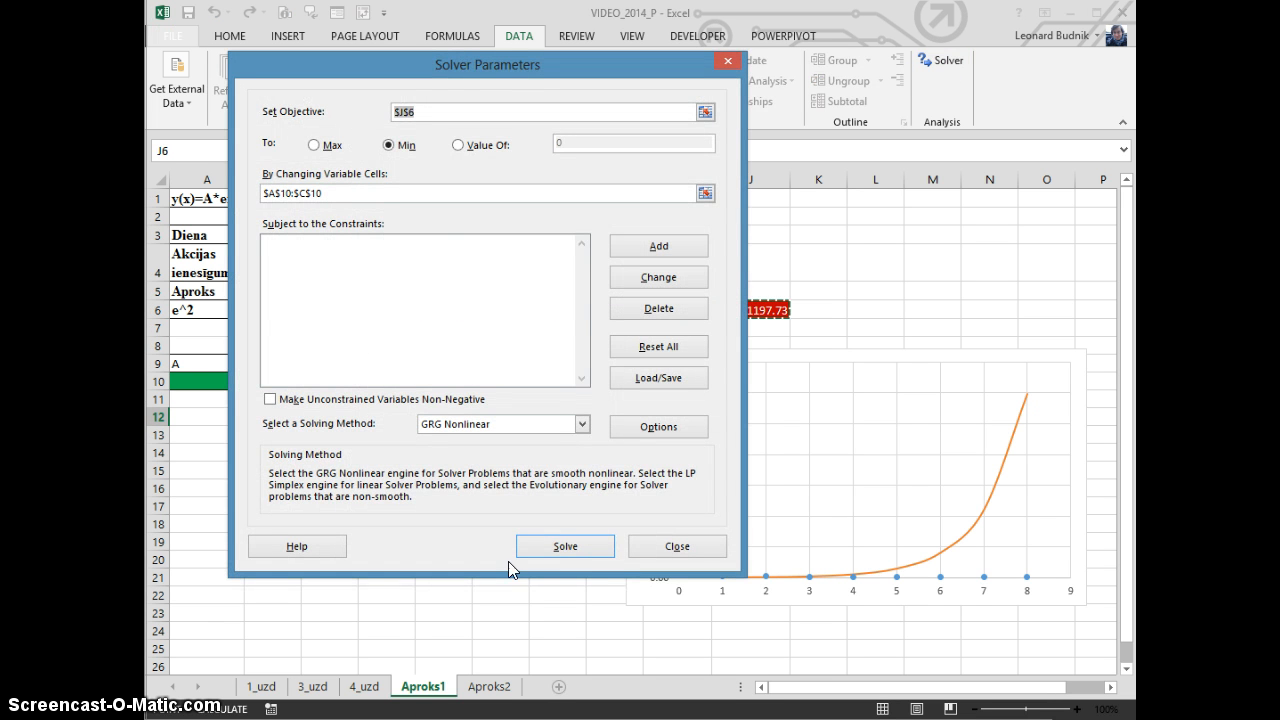
left_click(570, 550)
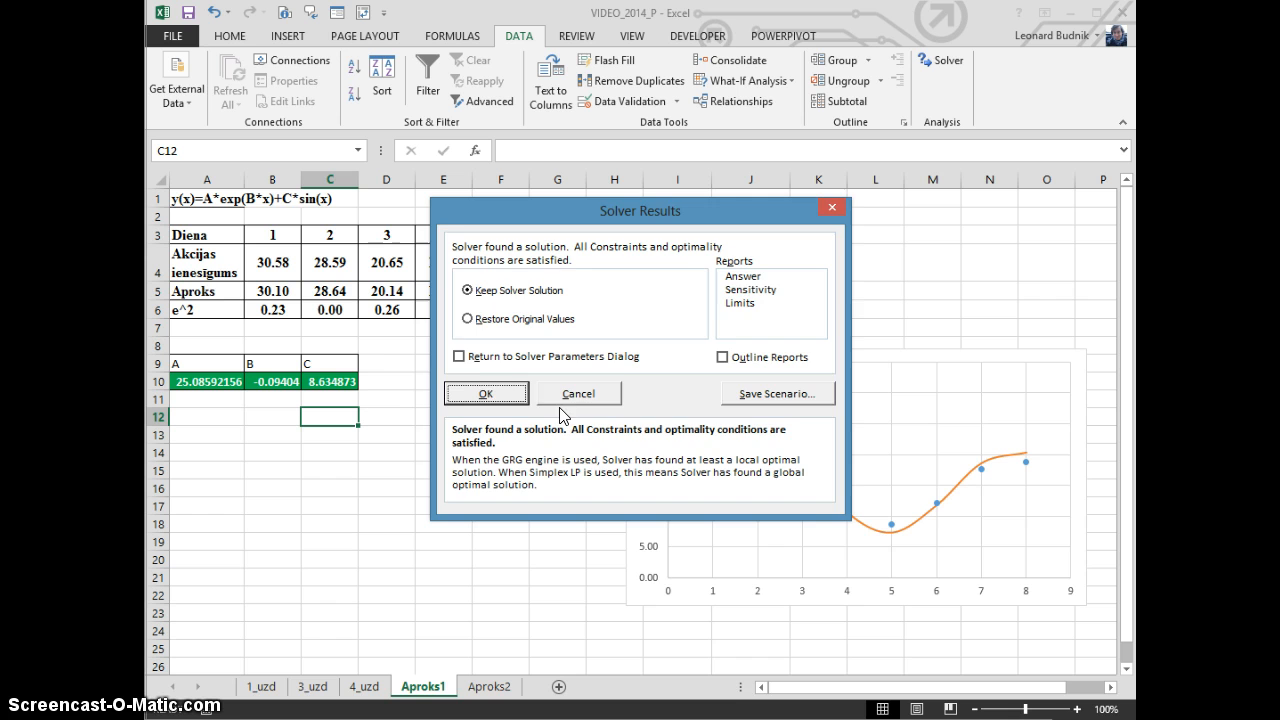
left_click(485, 394)
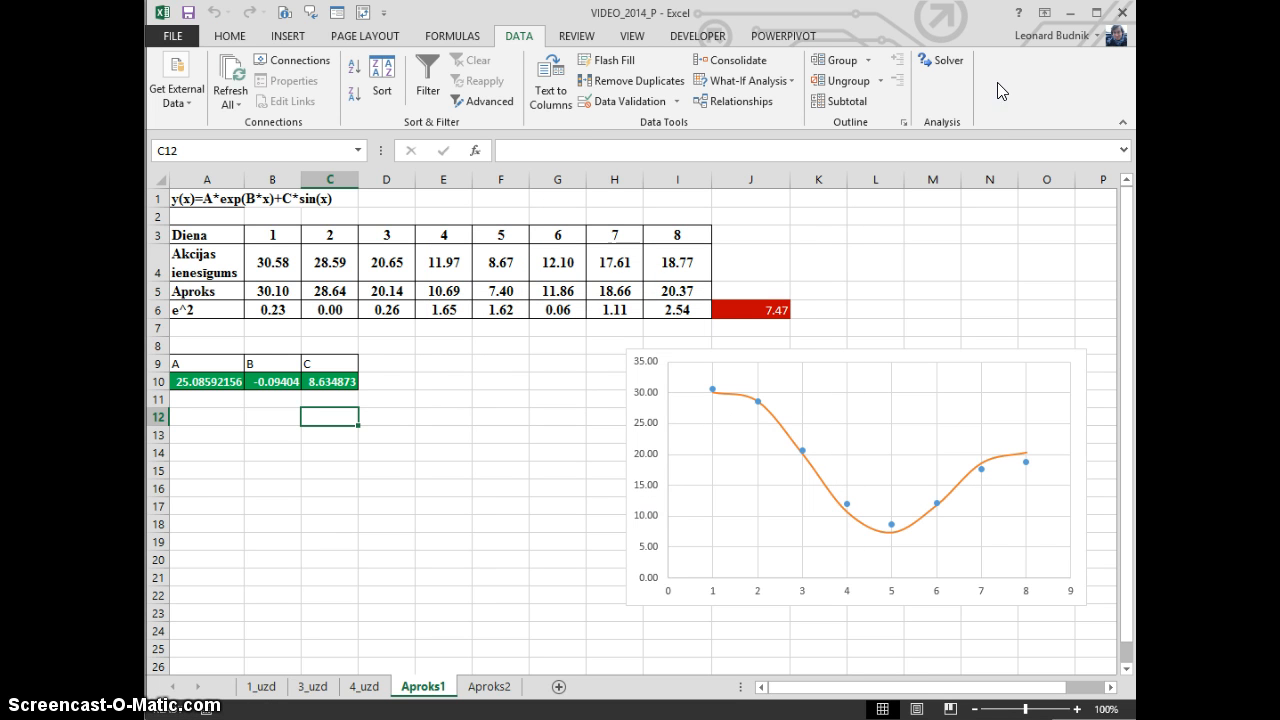
Run Solver once more from the current coefficients, keep the solution and check the squared-error sum in J6
left_click(937, 60)
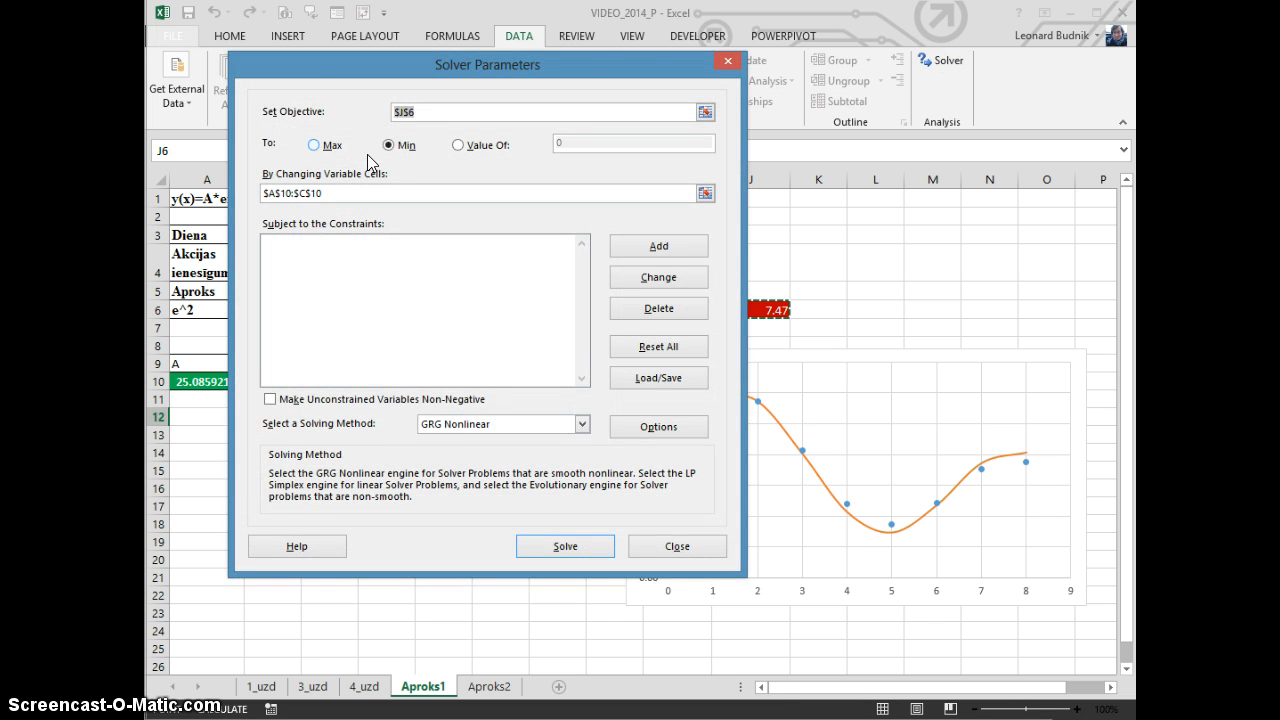
left_click_drag(585, 62, 518, 53)
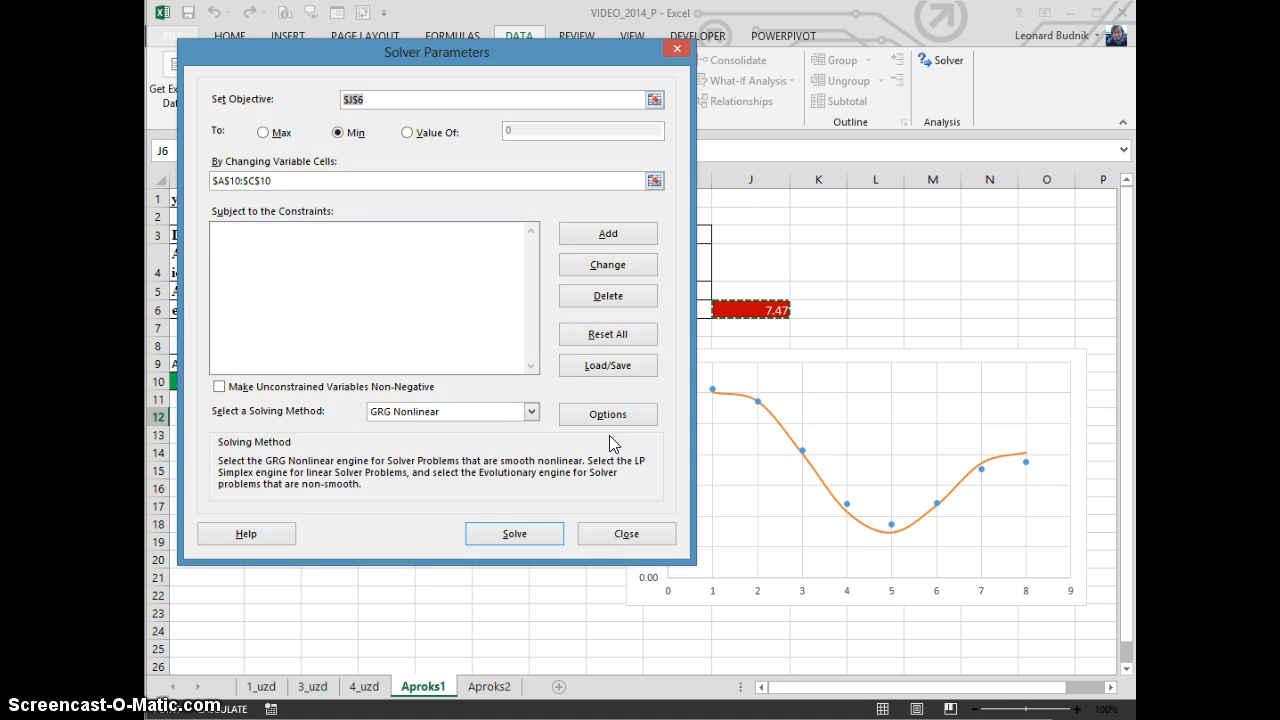
left_click(537, 533)
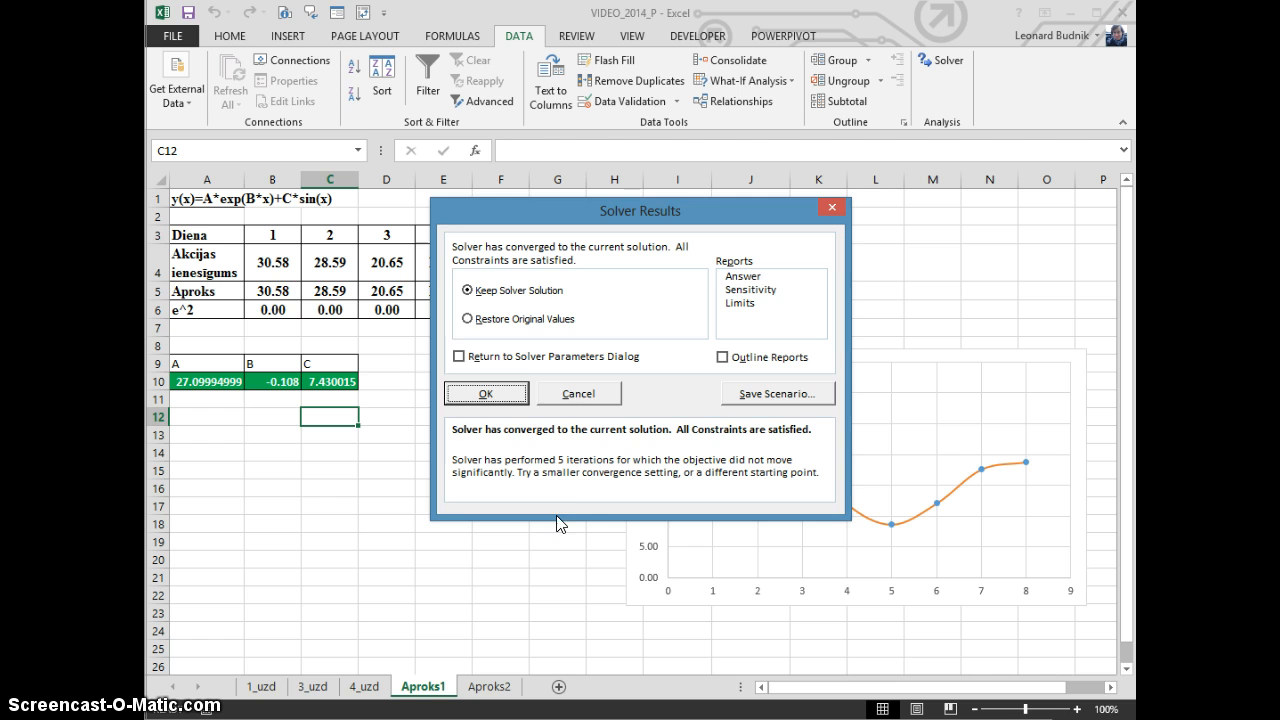
left_click(490, 395)
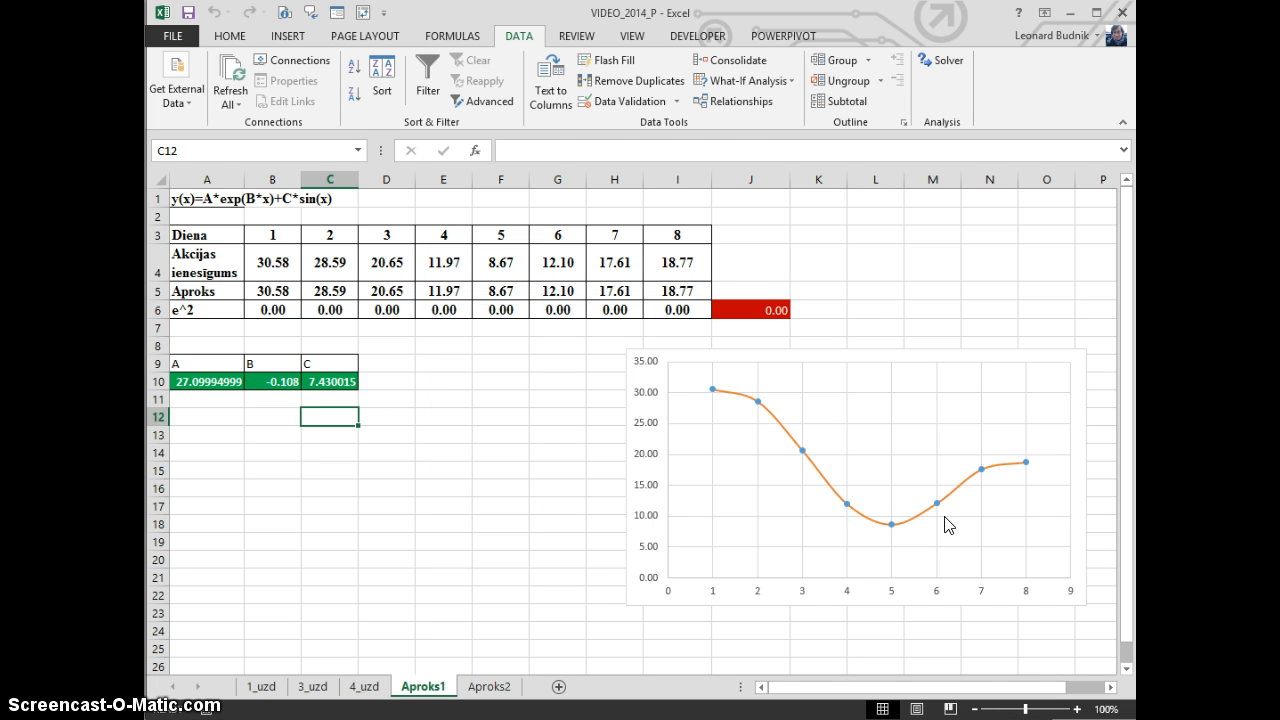
left_click(764, 310)
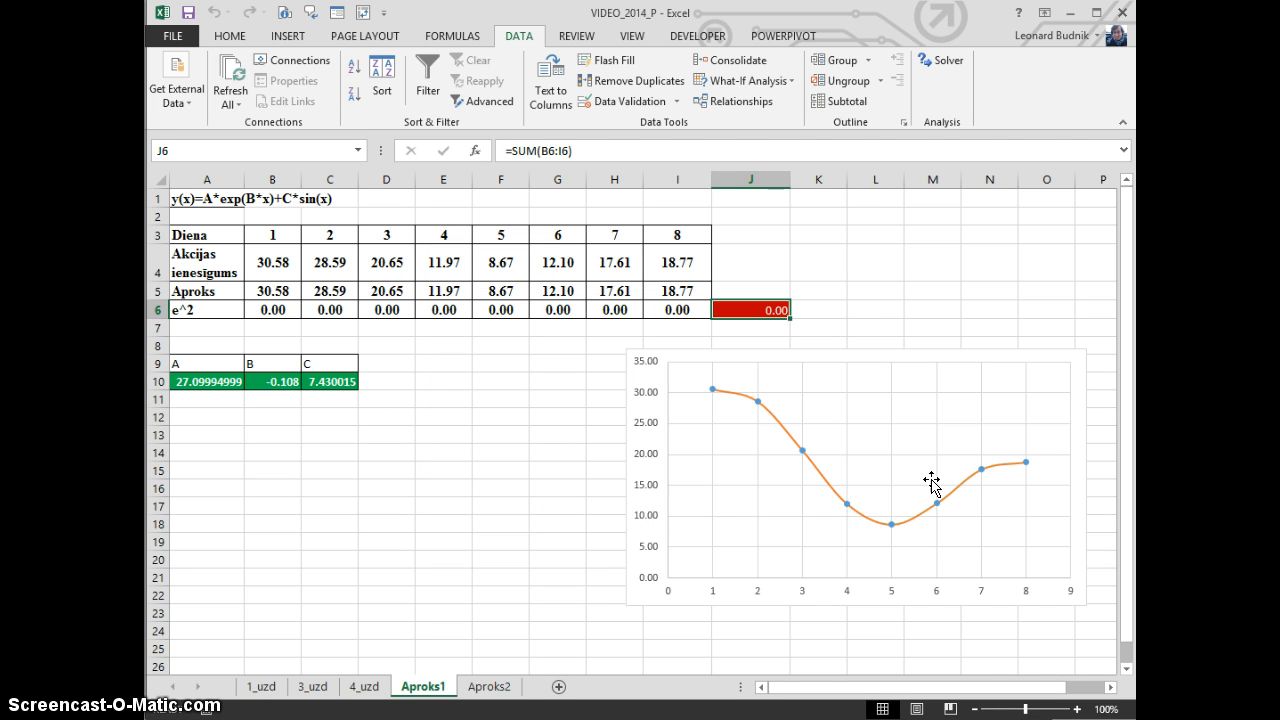
left_click(453, 476)
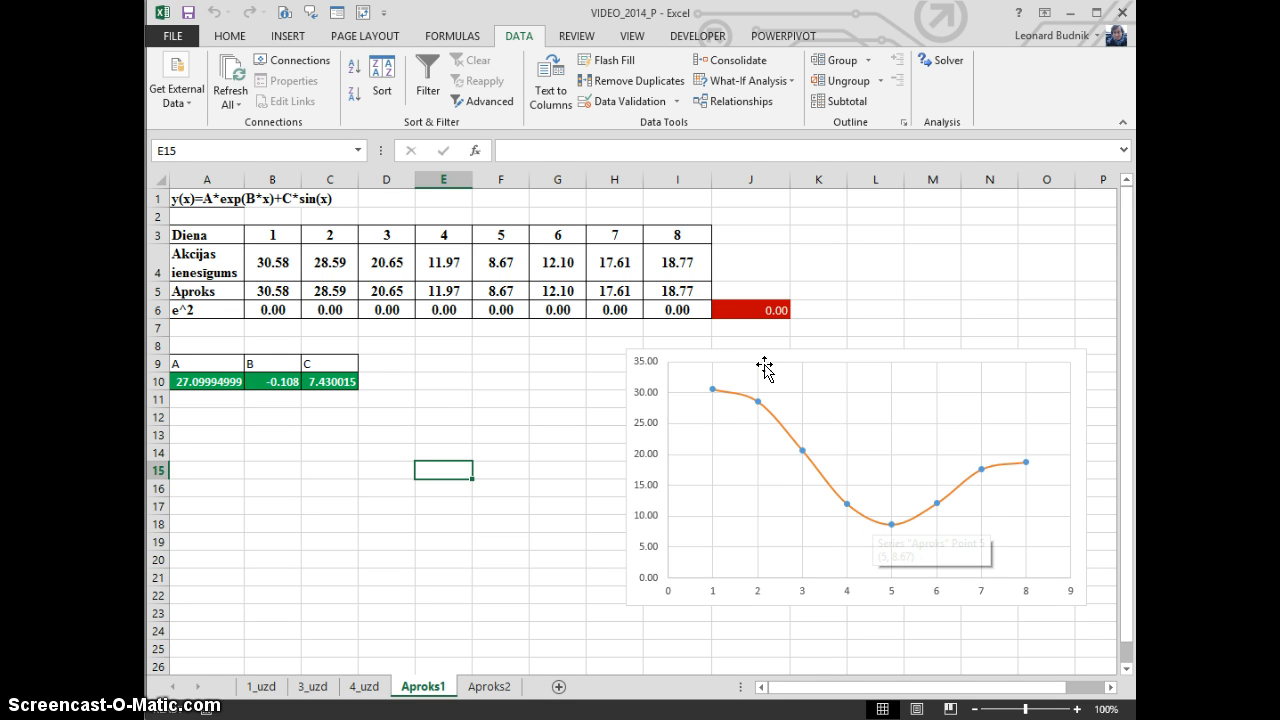
Move the chart next to the coefficient table and extend the Diena row with days 9, 10 and 11 in J3:L3
left_click_drag(766, 362, 512, 364)
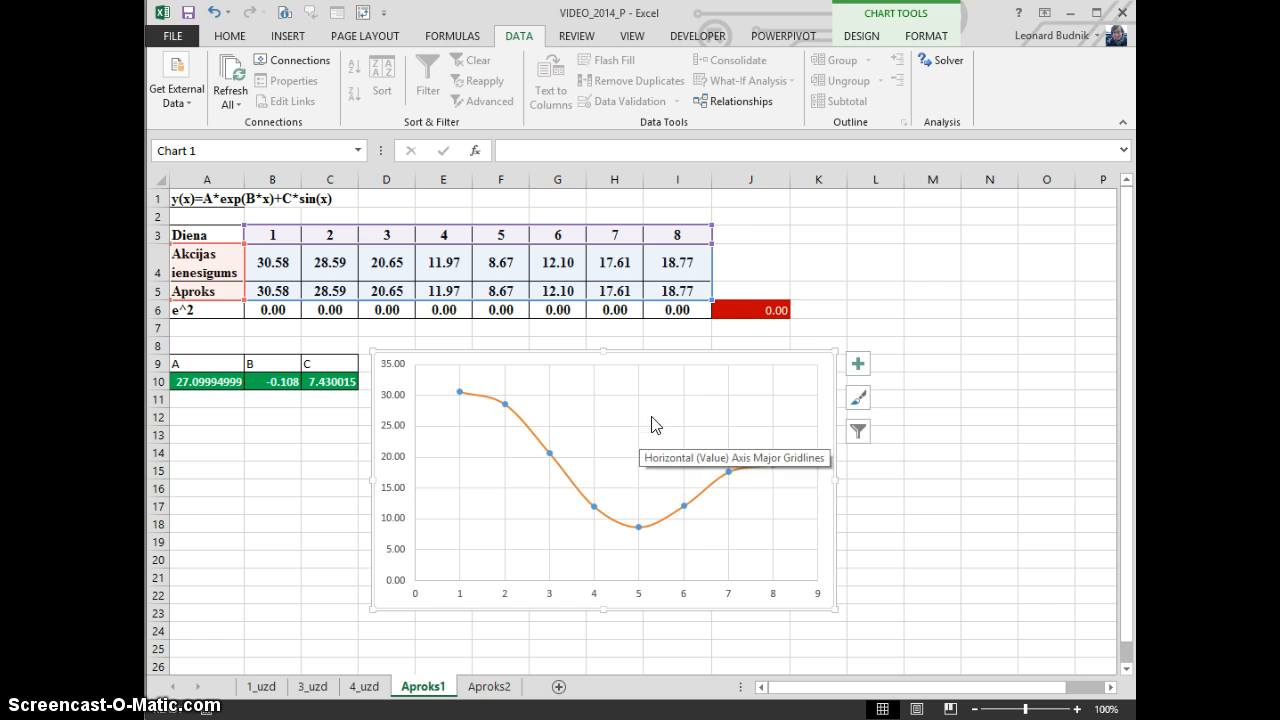
left_click(850, 278)
left_click_drag(614, 235, 904, 244)
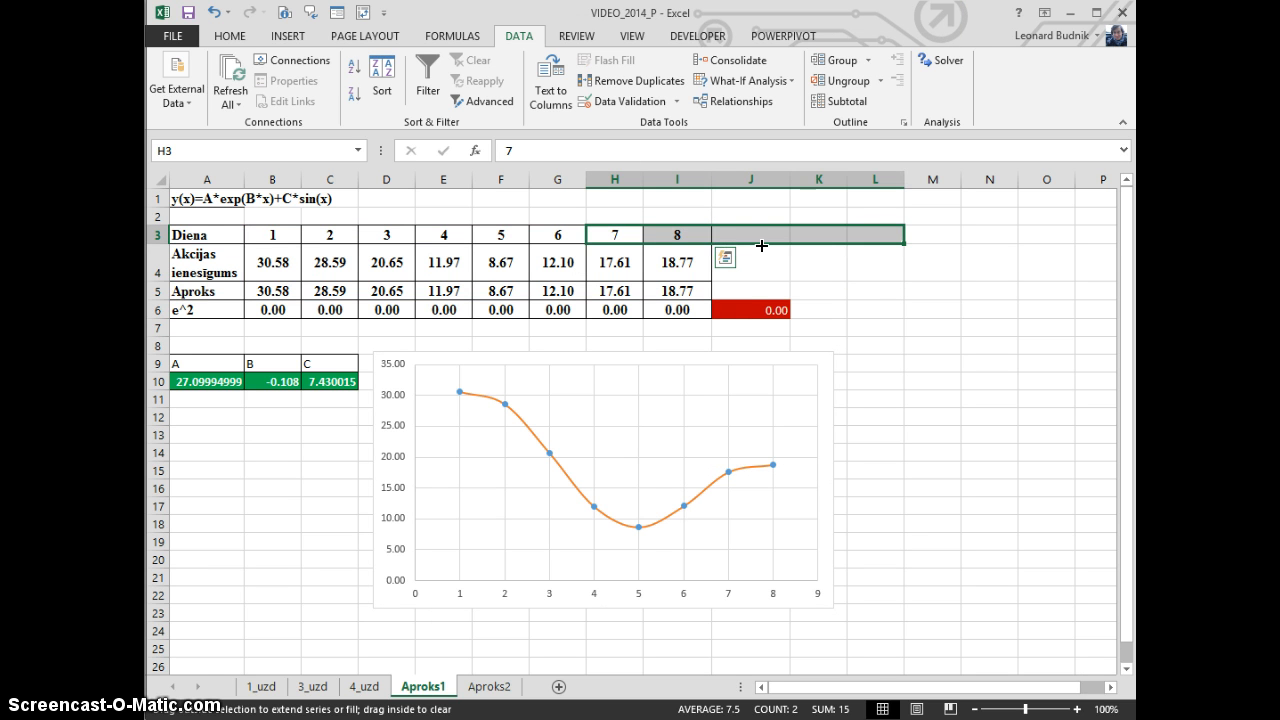
left_click_drag(761, 245, 904, 244)
left_click_drag(751, 235, 880, 235)
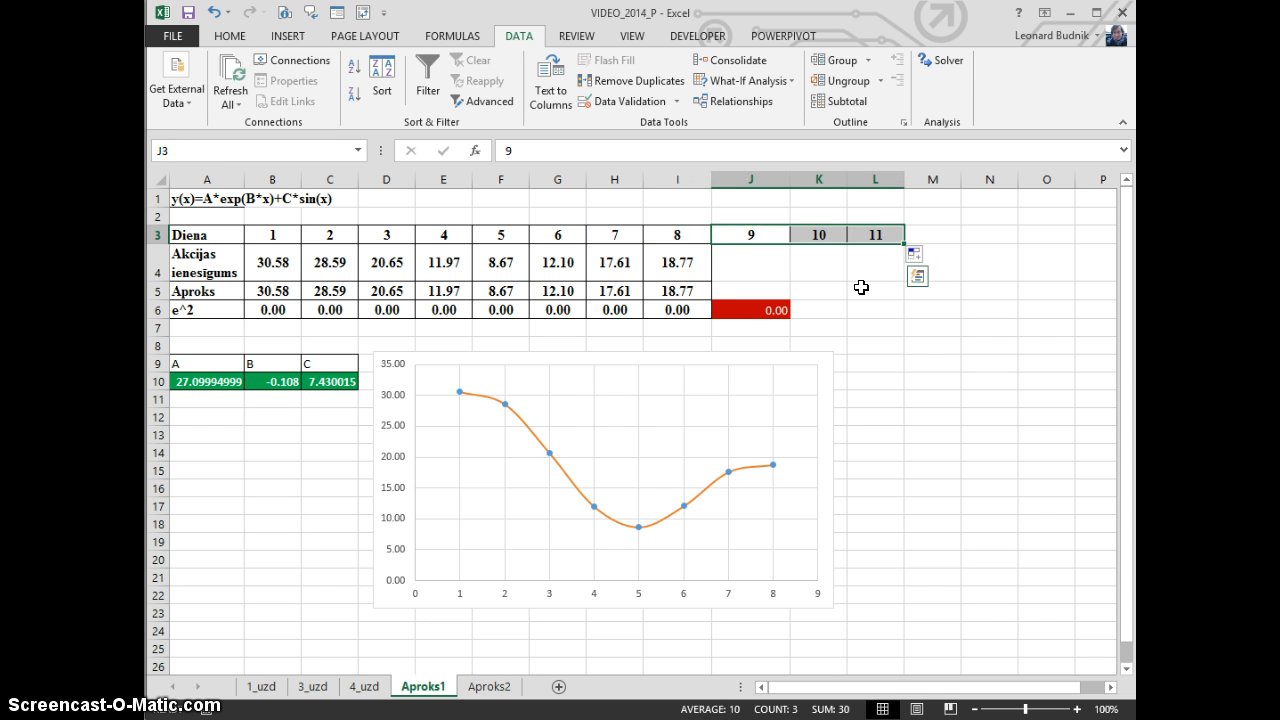
Extend the Aproks formula from I5 through L5 and shade the forecast cells J5:L5 dark blue
left_click(673, 292)
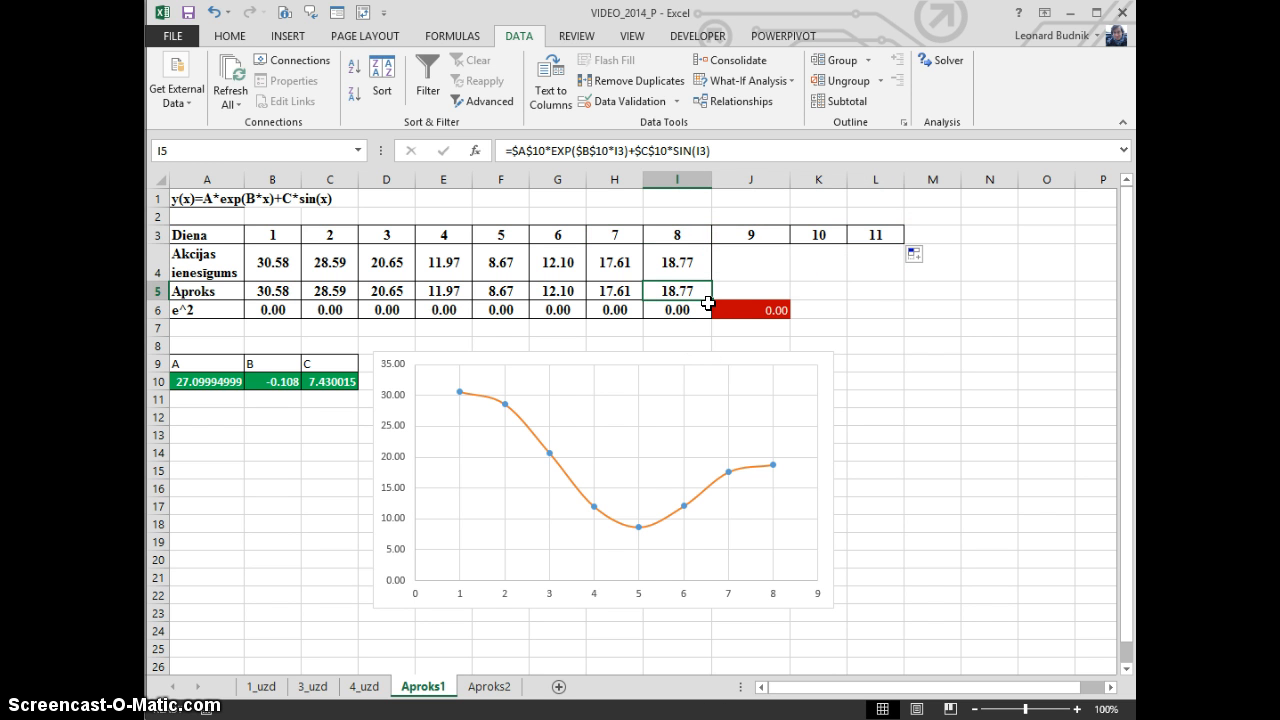
left_click_drag(786, 301, 903, 295)
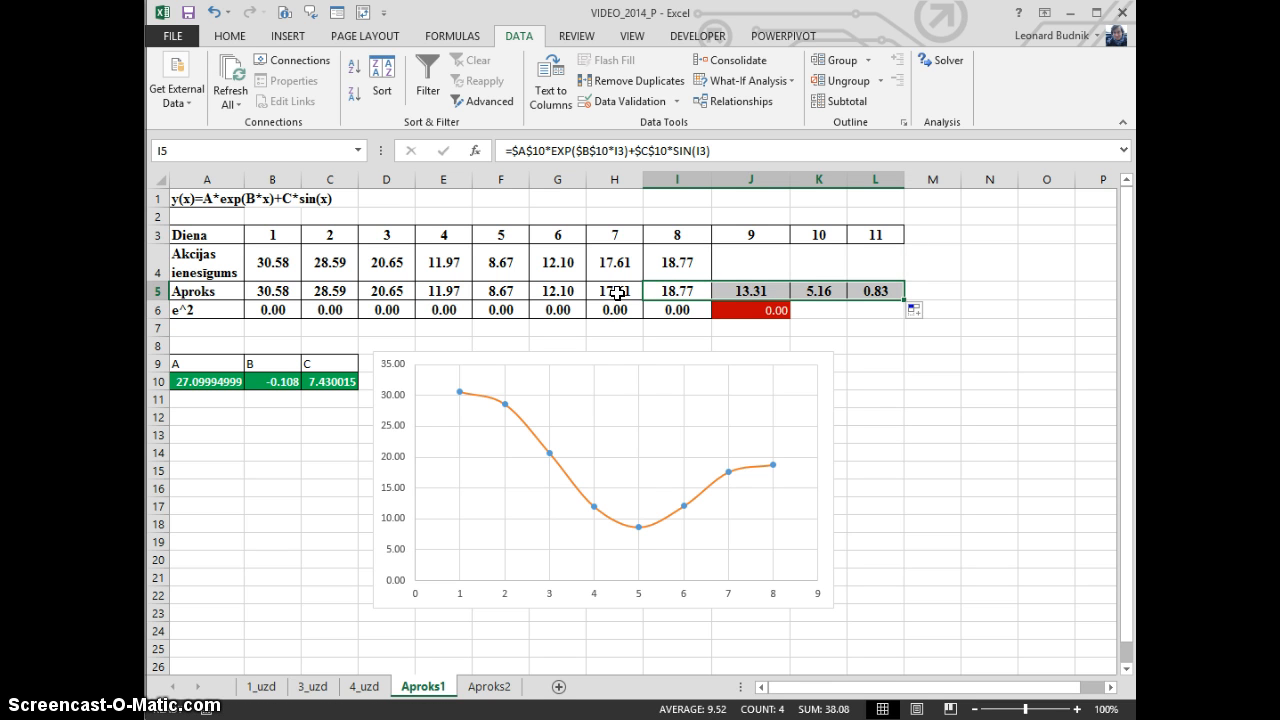
left_click_drag(745, 290, 886, 292)
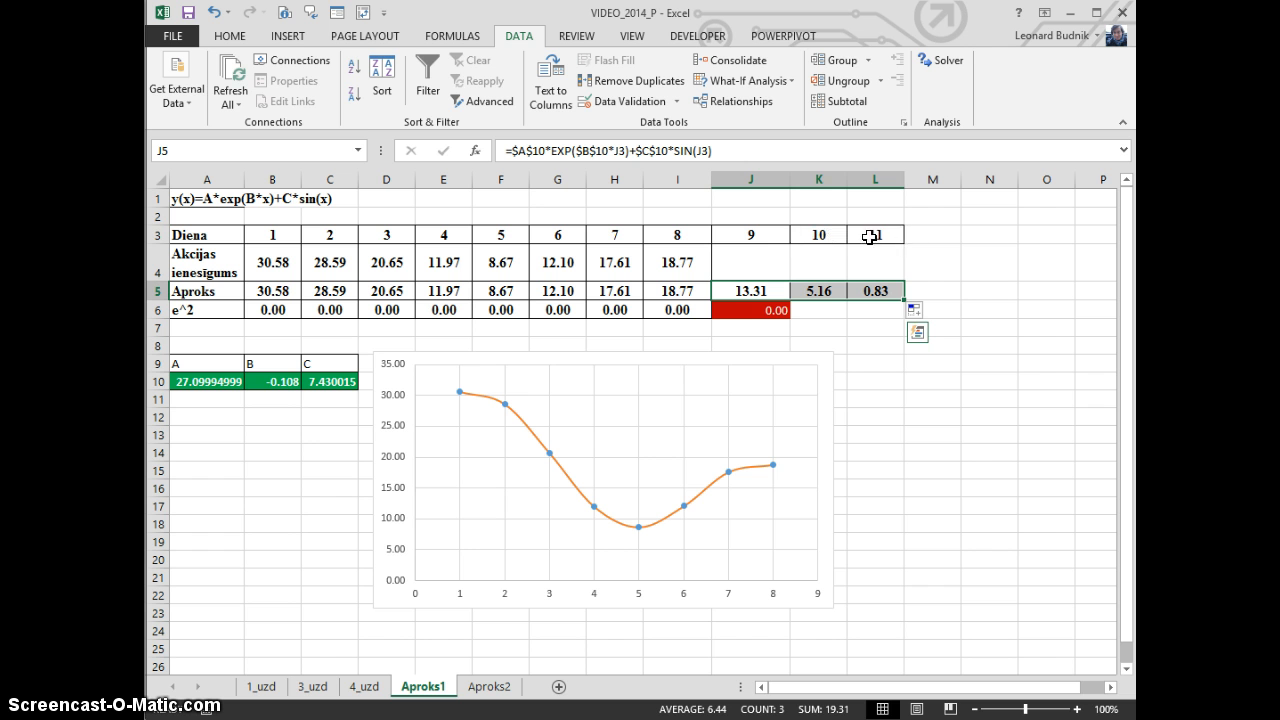
left_click(232, 36)
left_click(367, 95)
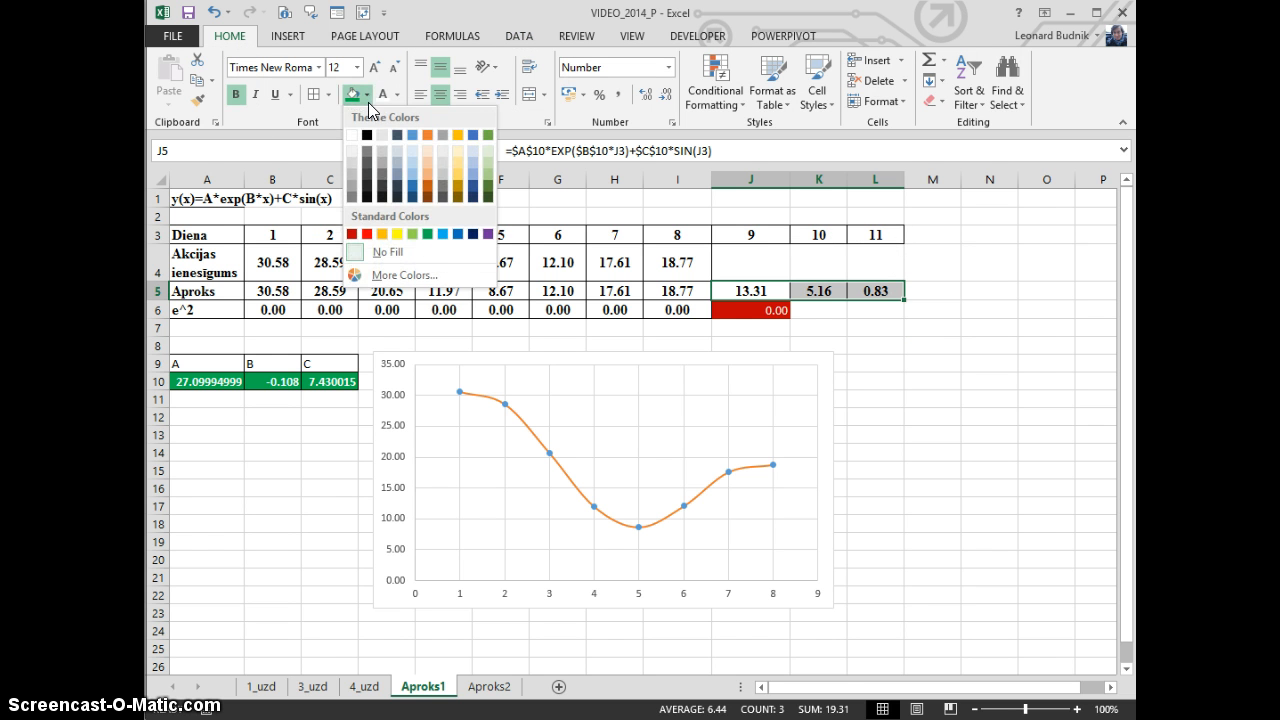
left_click(473, 234)
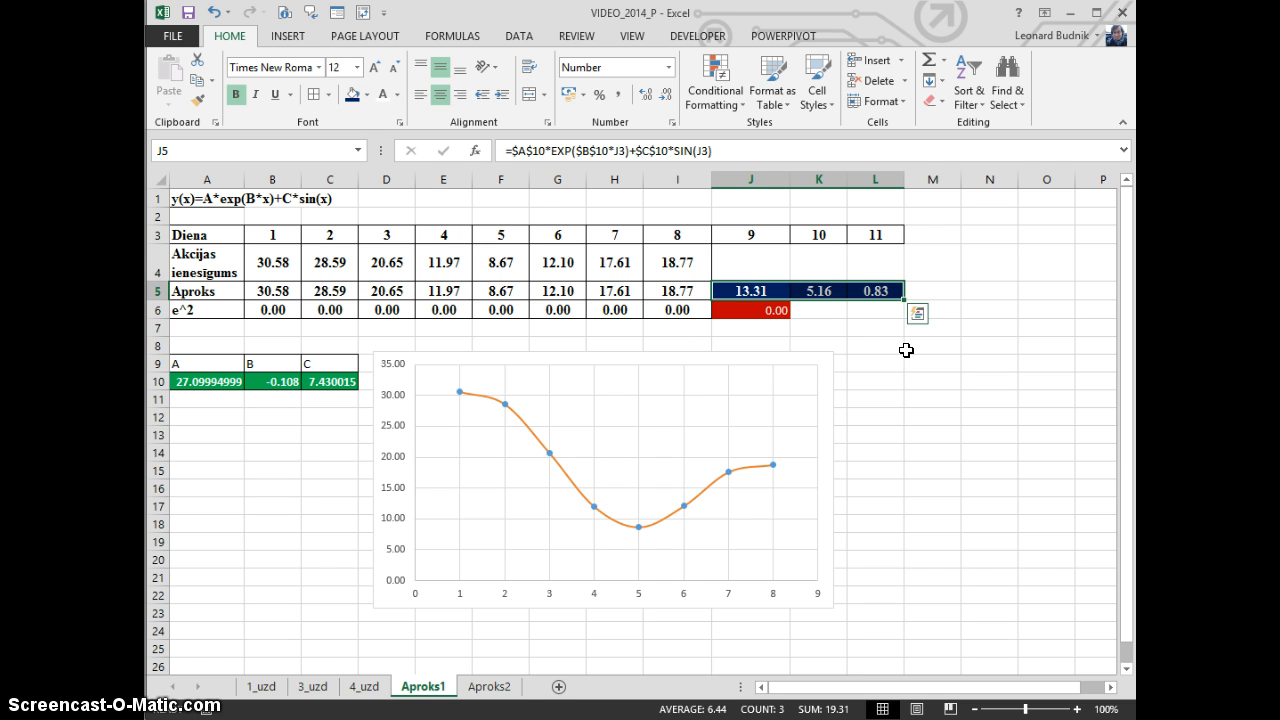
Add a new chart series named Prognoze with its X values taken from J3:L3
left_click(826, 376)
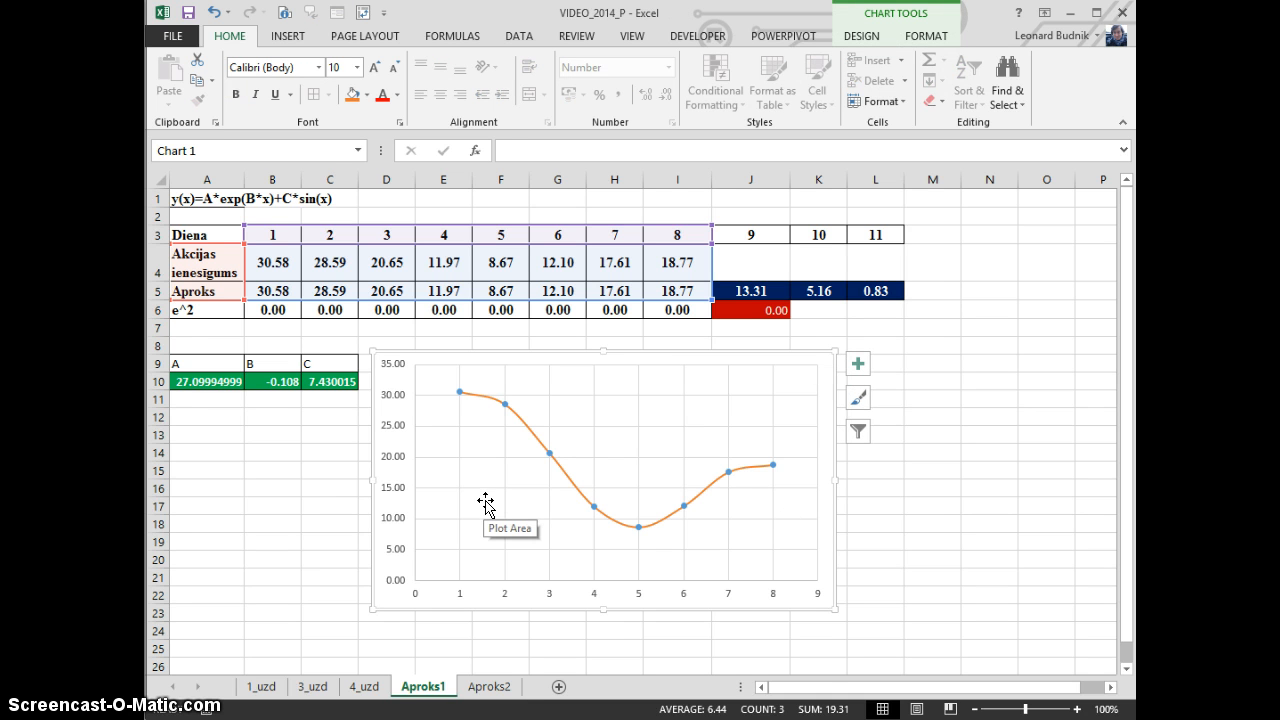
left_click(872, 38)
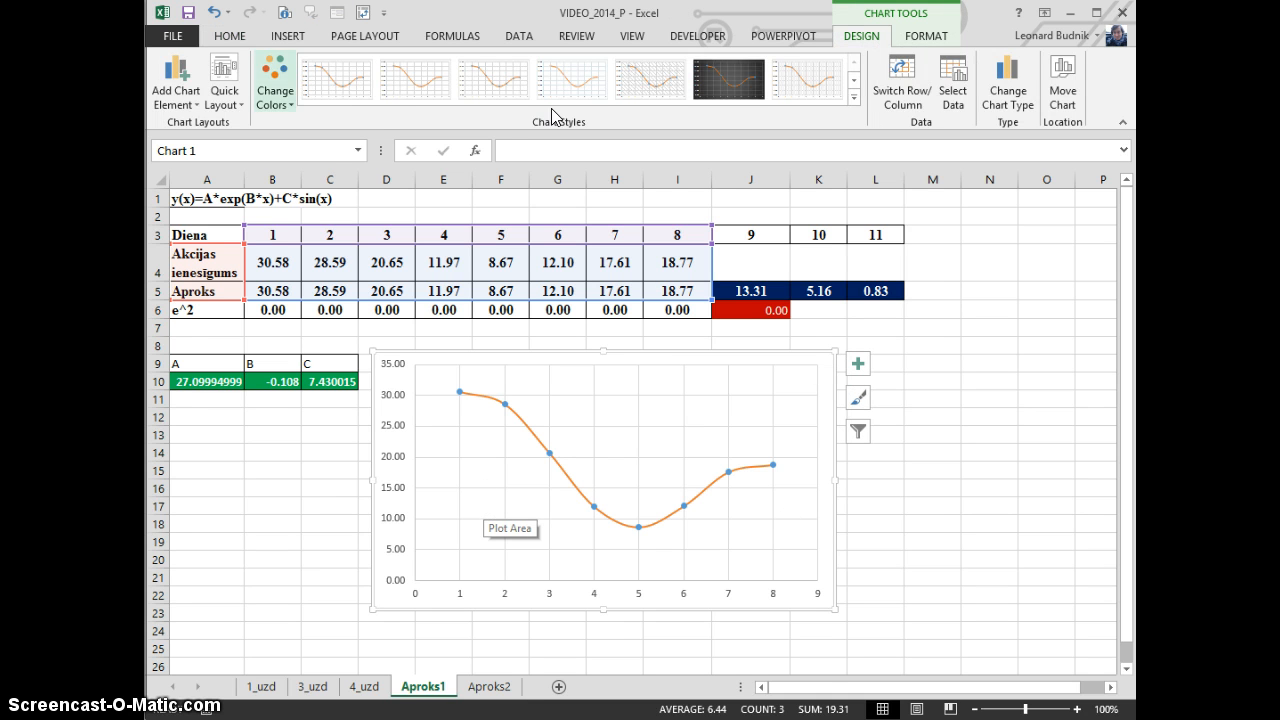
left_click(953, 82)
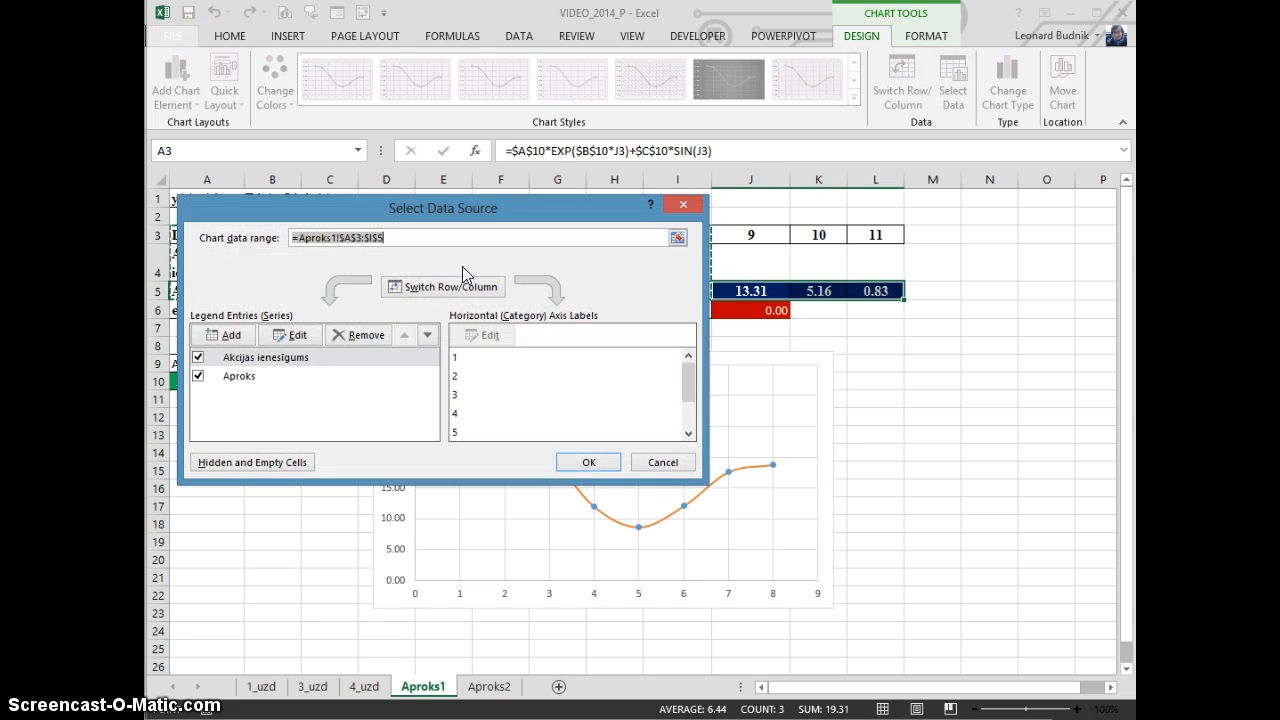
left_click(237, 333)
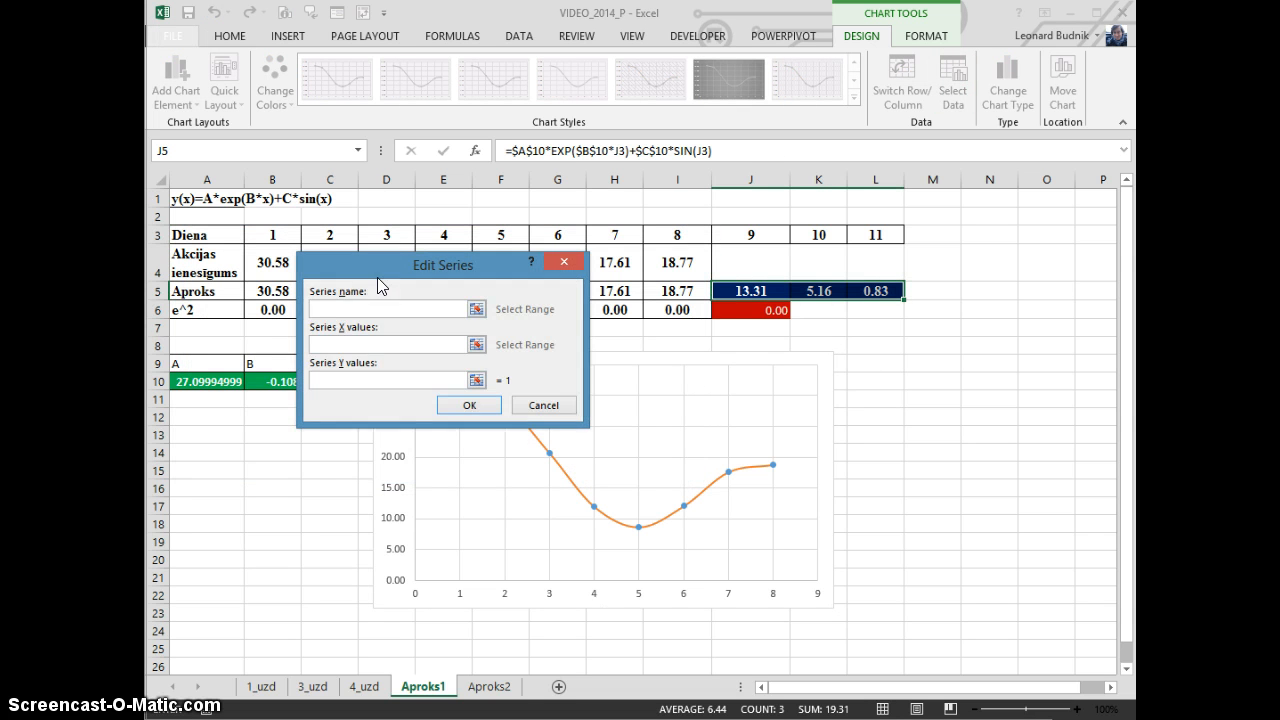
mouse_move(388, 269)
left_mouse_down()
mouse_move(877, 374)
mouse_move(862, 364)
left_mouse_up()
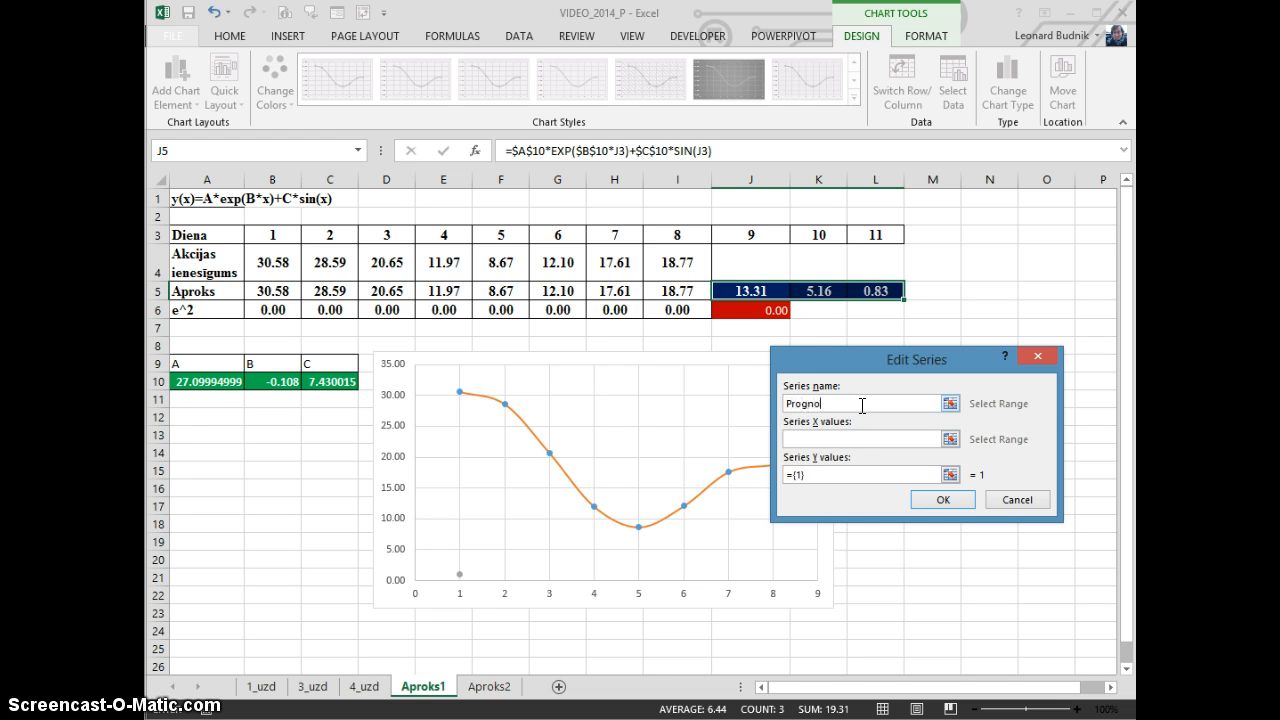
left_click(822, 440)
left_click_drag(748, 234, 876, 234)
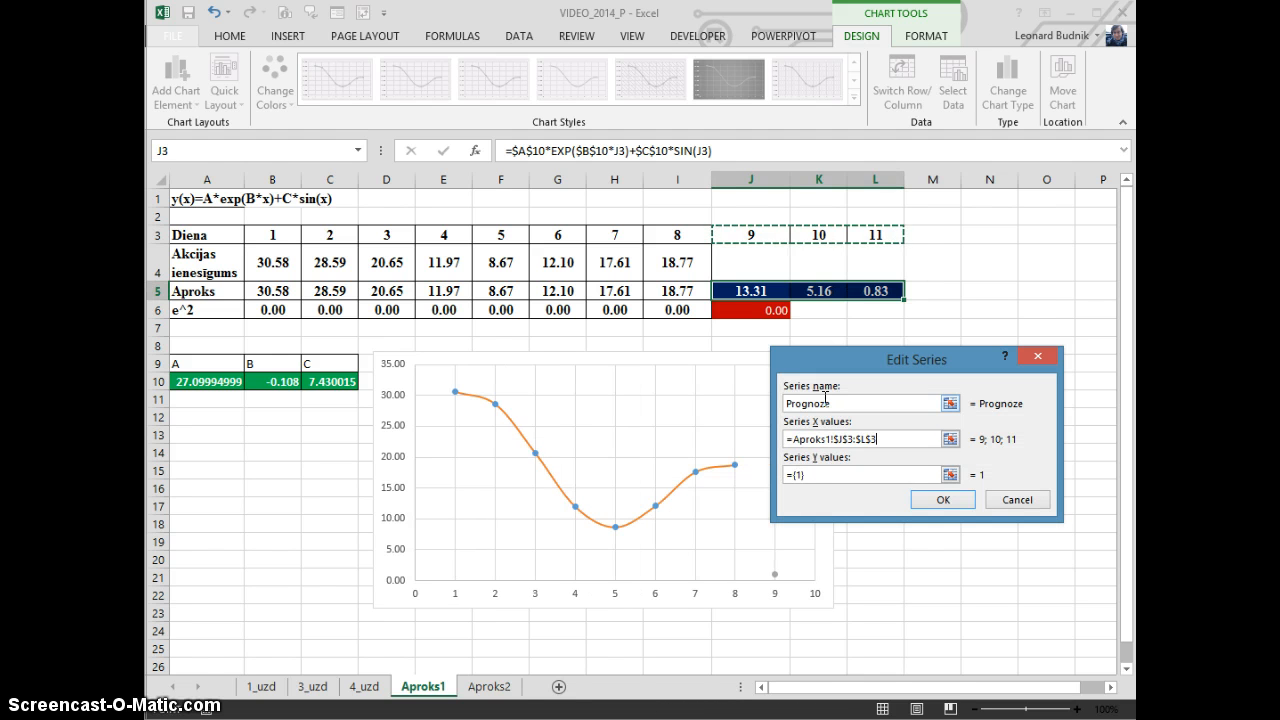
Set the Prognoze series' Y values to J5:L5, apply the chart data changes and shift the chart slightly upward
left_click(814, 479)
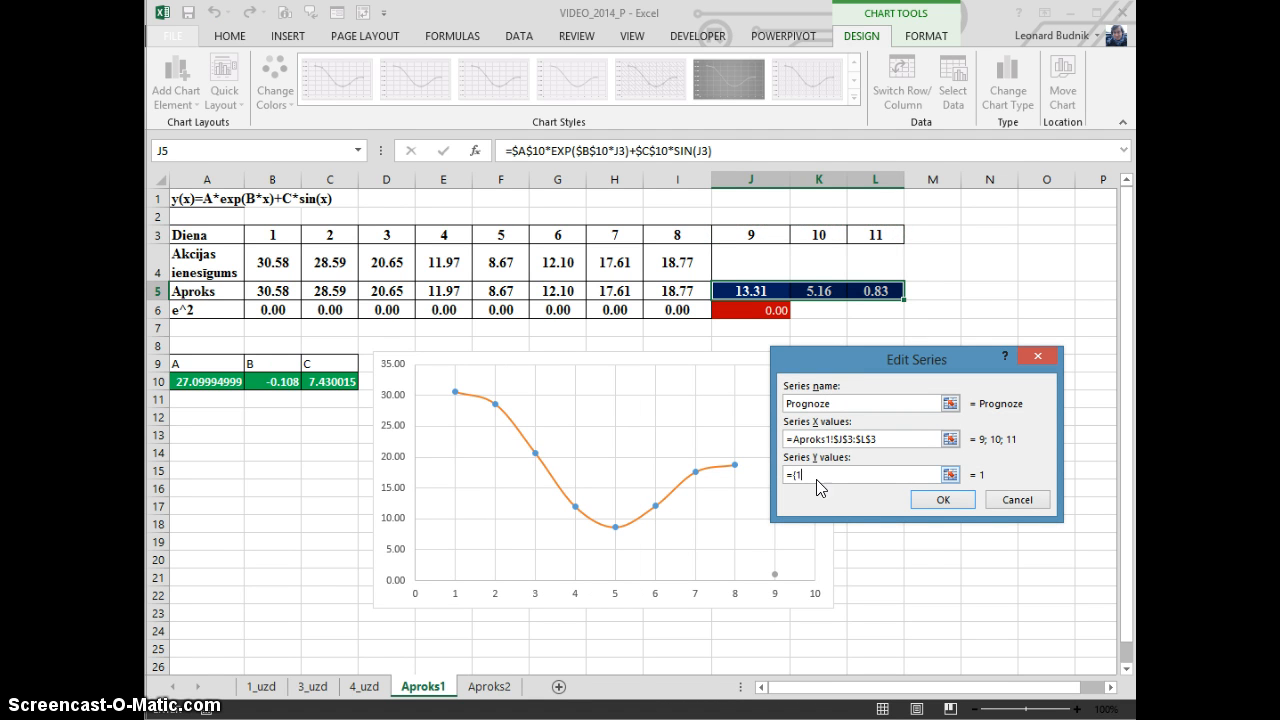
key("BackSpace")
key("BackSpace")
key("BackSpace")
left_click_drag(728, 298, 885, 297)
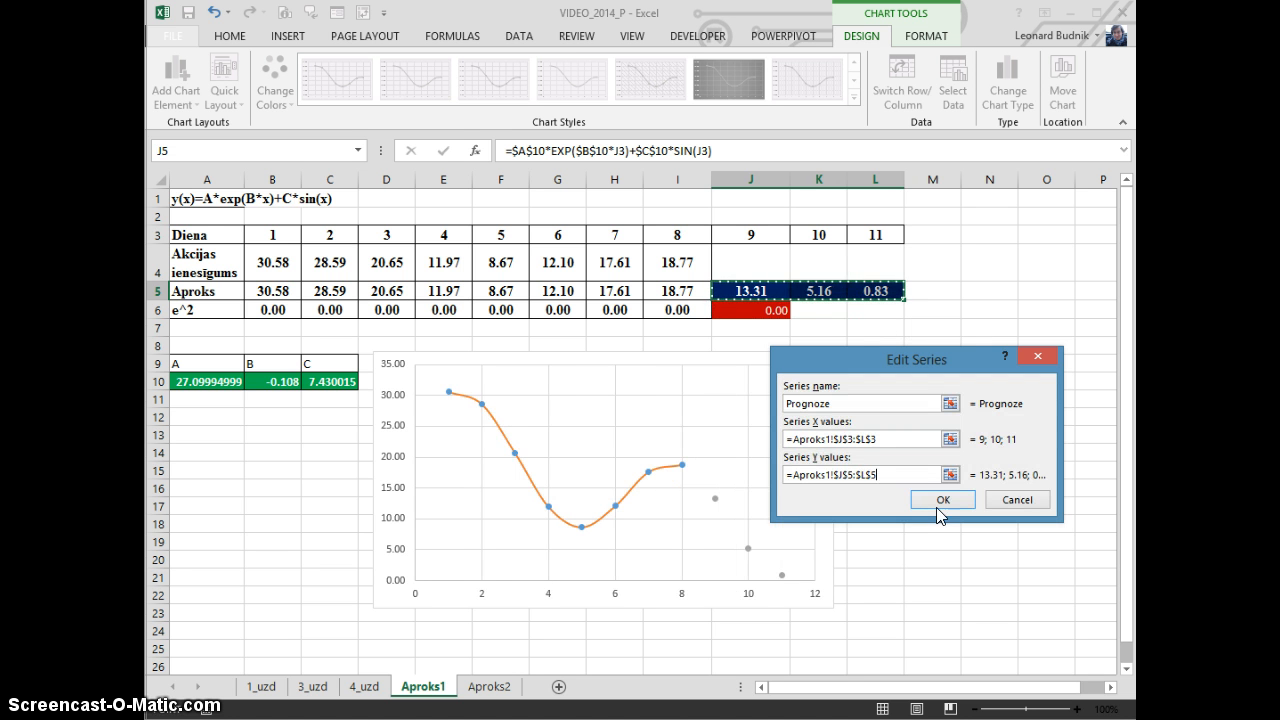
left_click(940, 500)
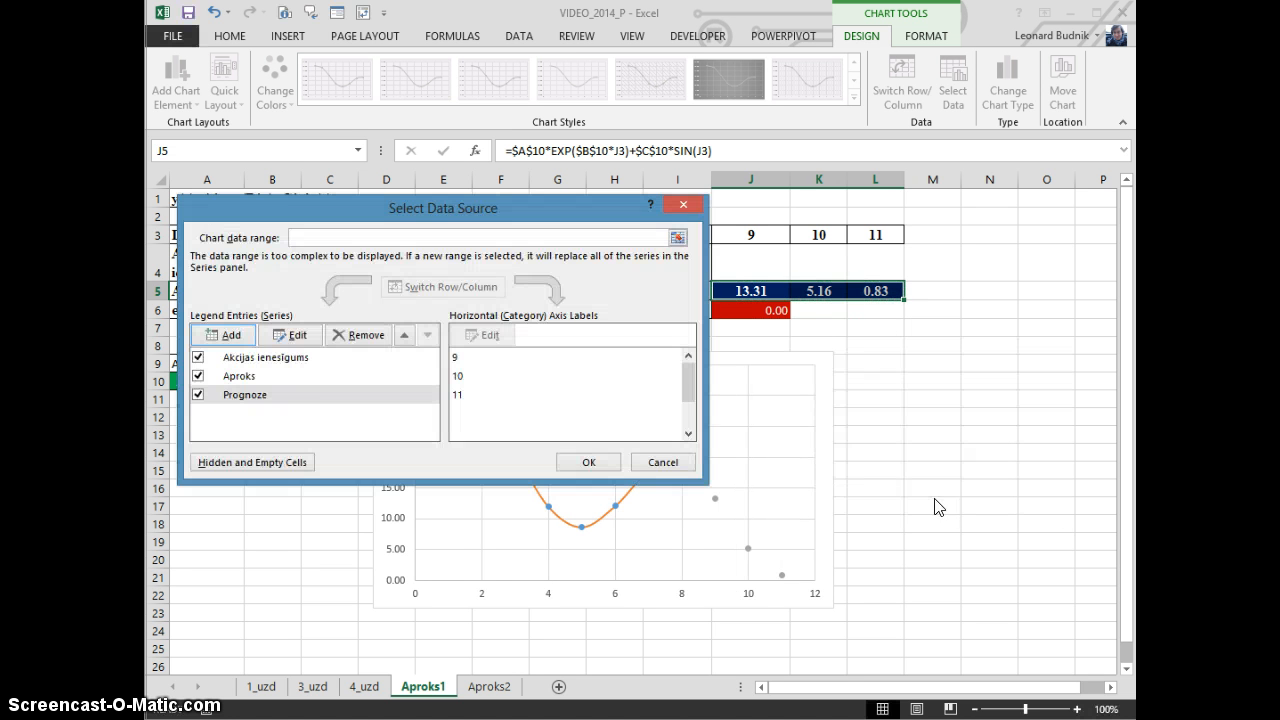
left_click(588, 463)
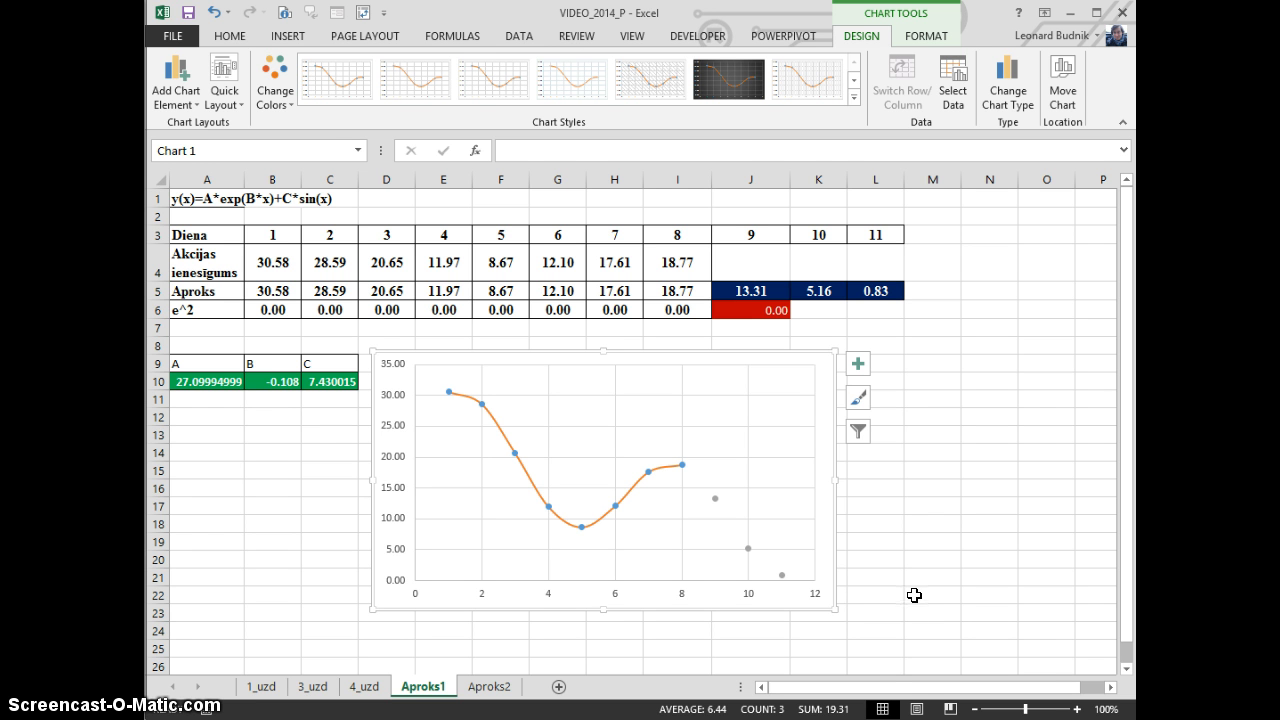
left_click_drag(820, 361, 820, 351)
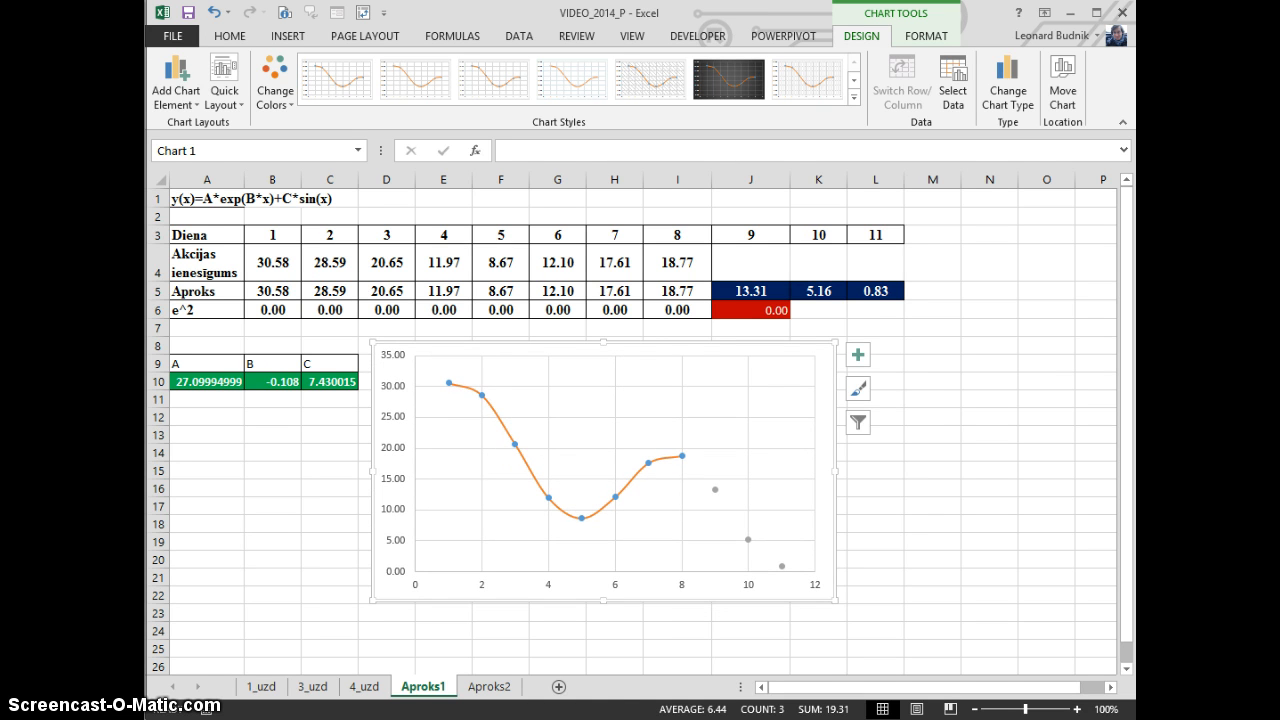